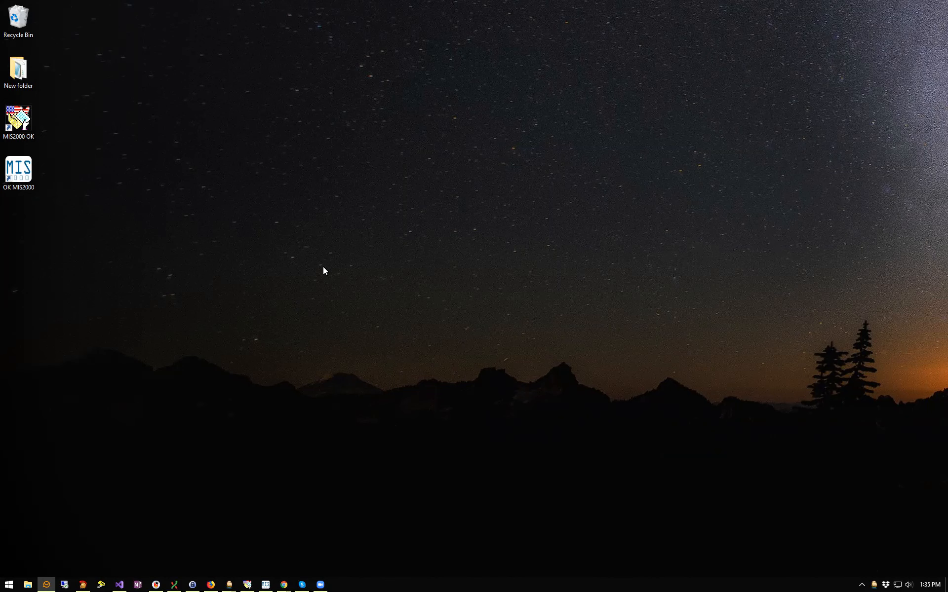
Launch MIS 2000 from the MIS2000 OK shortcut, skip the verify/backup prompt, and maximize the window
{"action": "left_click", "coordinate": [19, 119]}
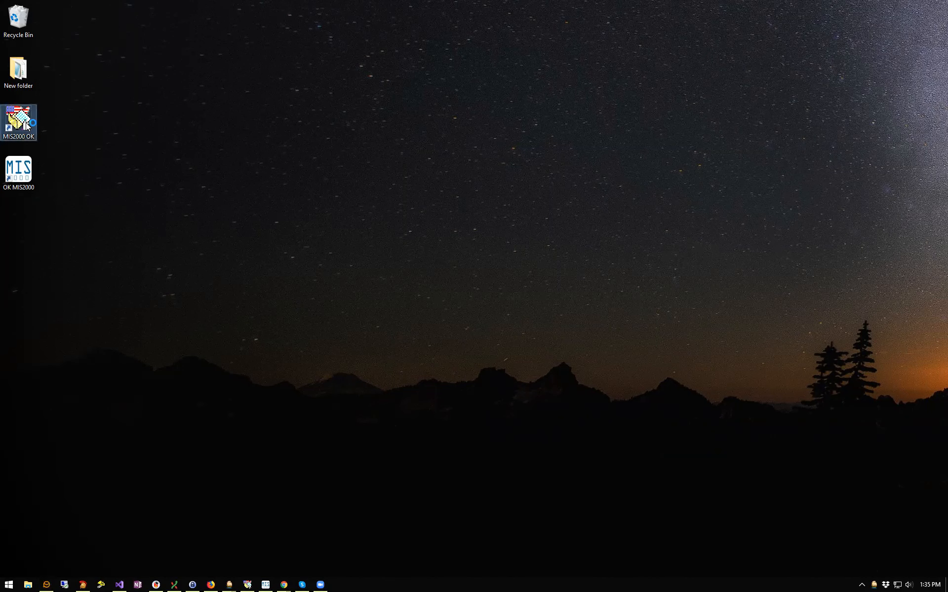
{"action": "key", "text": "Return"}
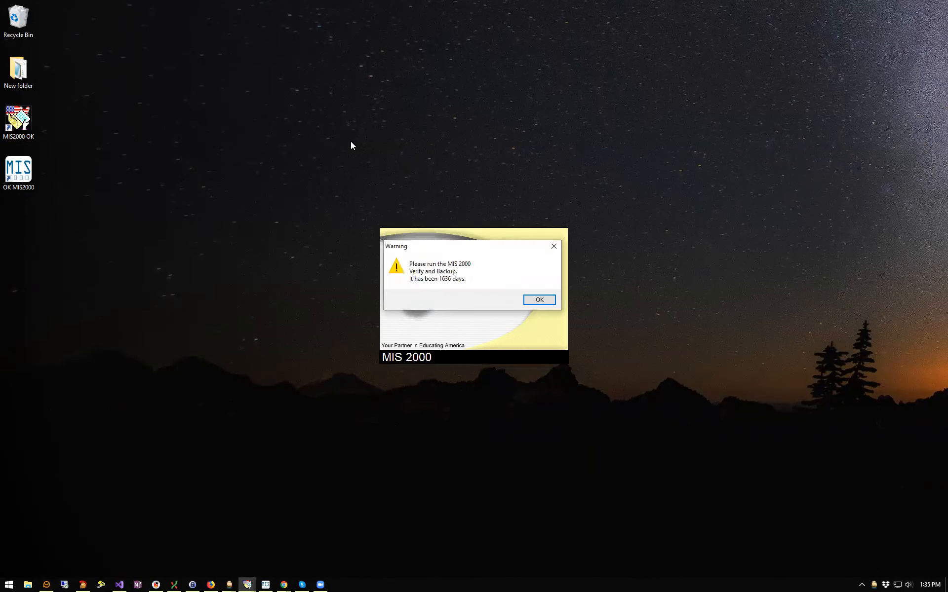
{"action": "left_click", "coordinate": [544, 296]}
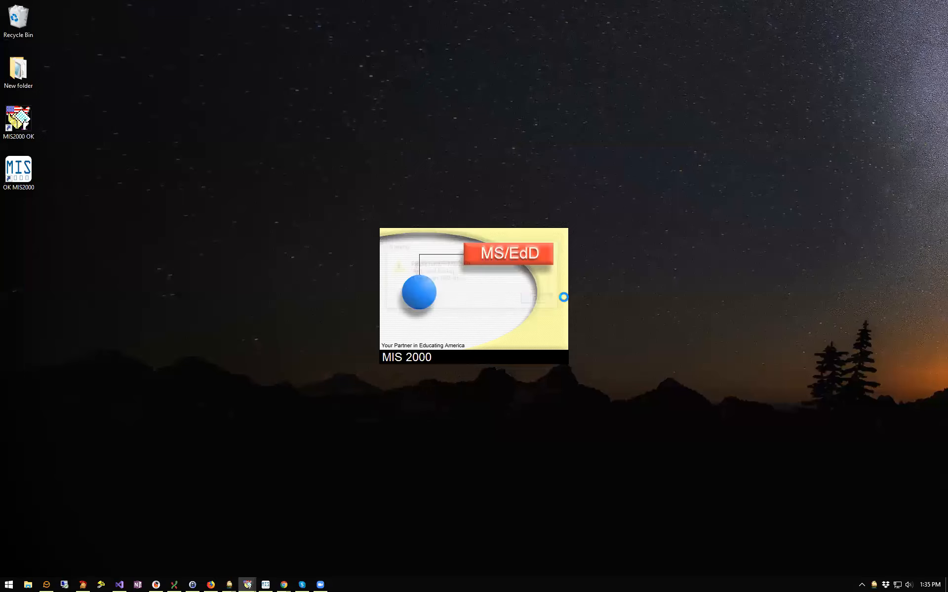
{"action": "left_click", "coordinate": [544, 296]}
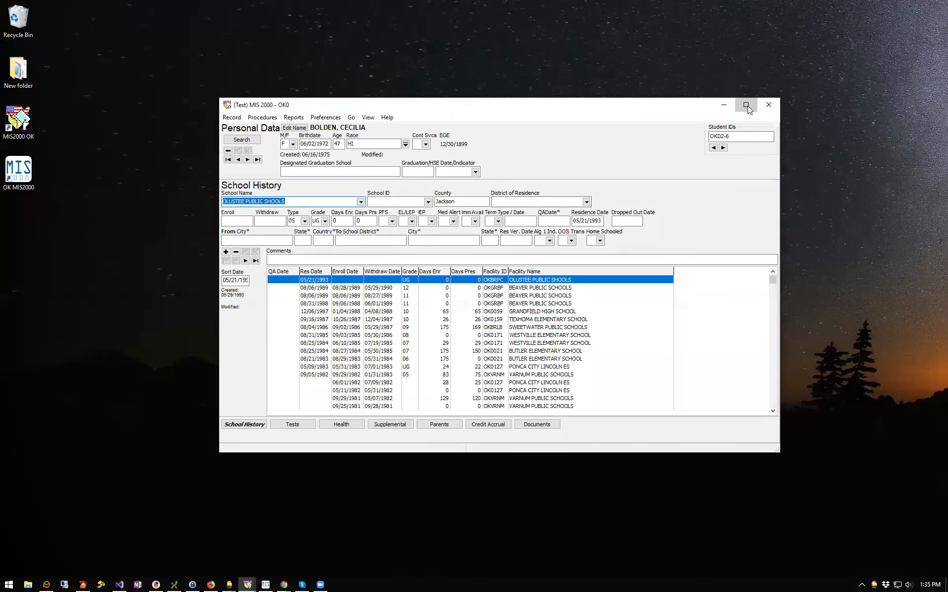
{"action": "left_click", "coordinate": [746, 105]}
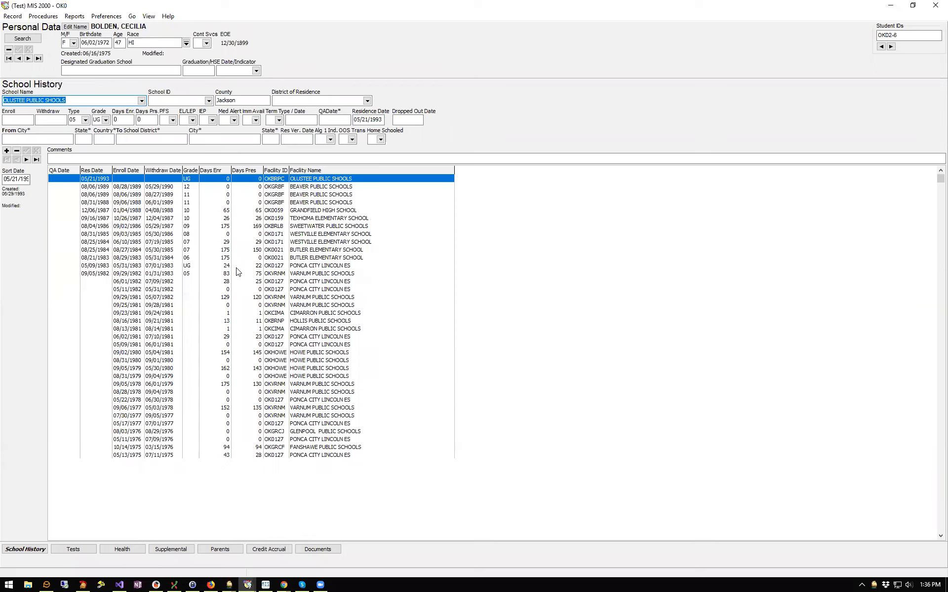
Jump to the last student record, whose history ends at Wyandotte Public Schools
{"action": "left_click", "coordinate": [149, 18]}
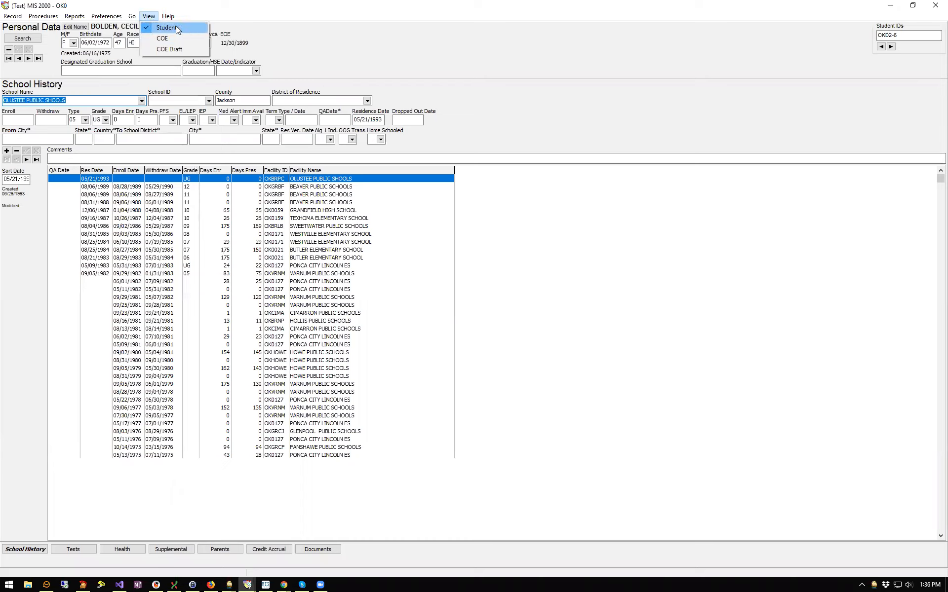
{"action": "left_click", "coordinate": [381, 46]}
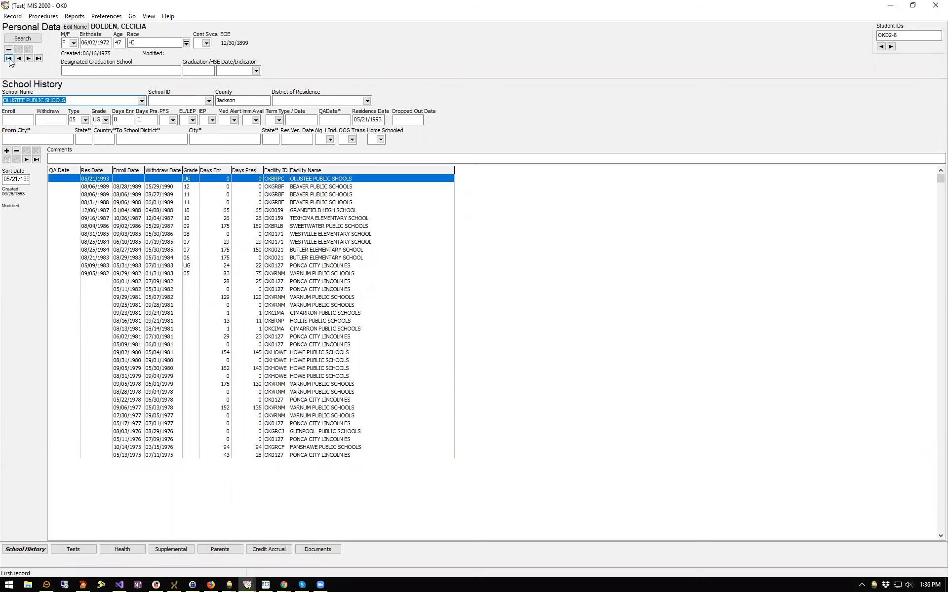
{"action": "left_click", "coordinate": [39, 59]}
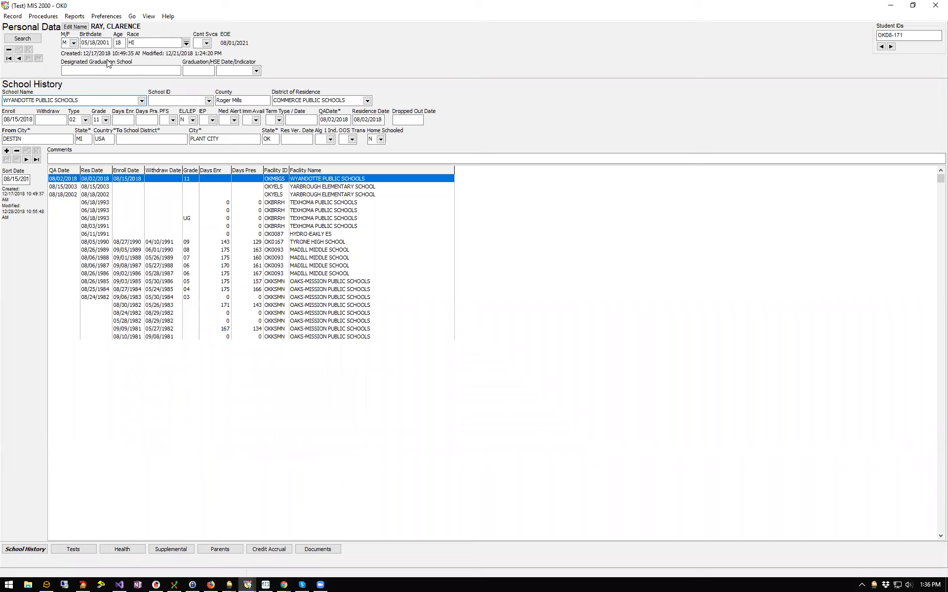
Search by the student's ID on the Key Data tab and open the single matching record
{"action": "left_click", "coordinate": [35, 37]}
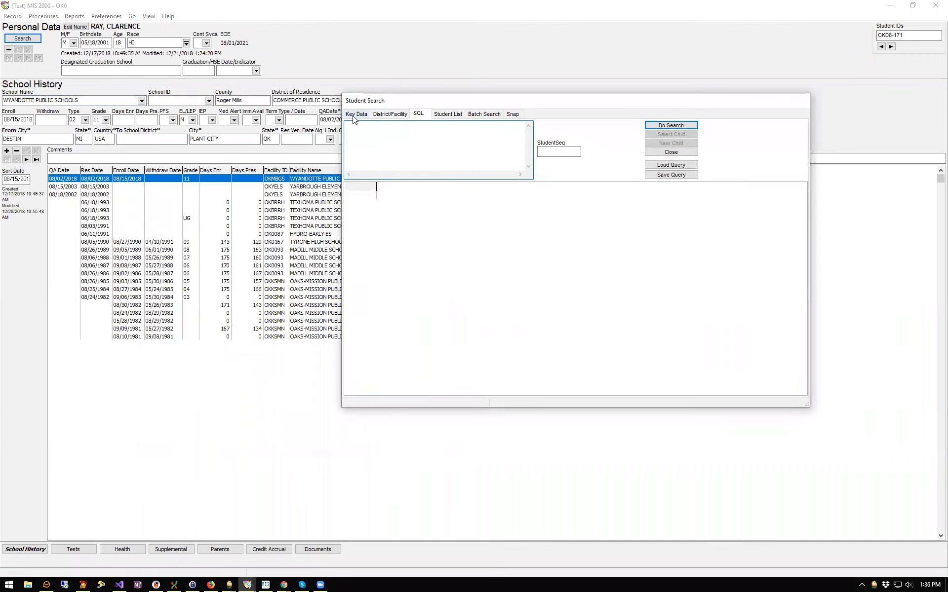
{"action": "left_click", "coordinate": [354, 118]}
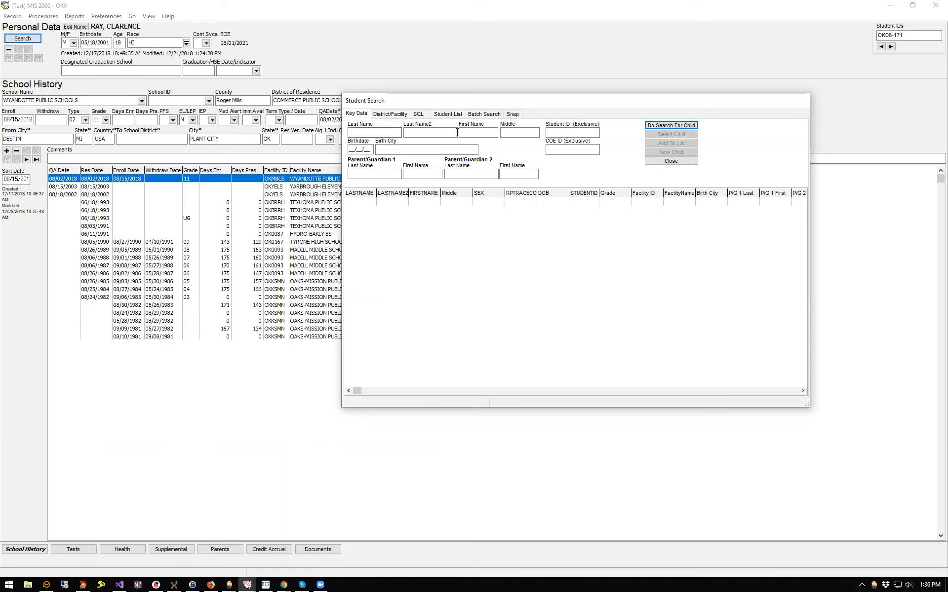
{"action": "left_click", "coordinate": [574, 134]}
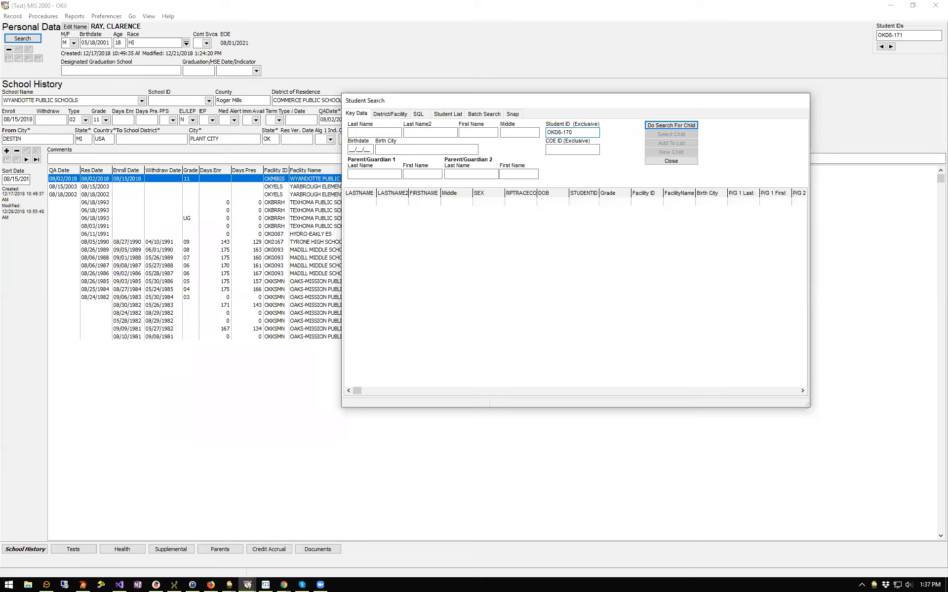
{"action": "key", "text": "BackSpace"}
{"action": "left_click", "coordinate": [685, 122]}
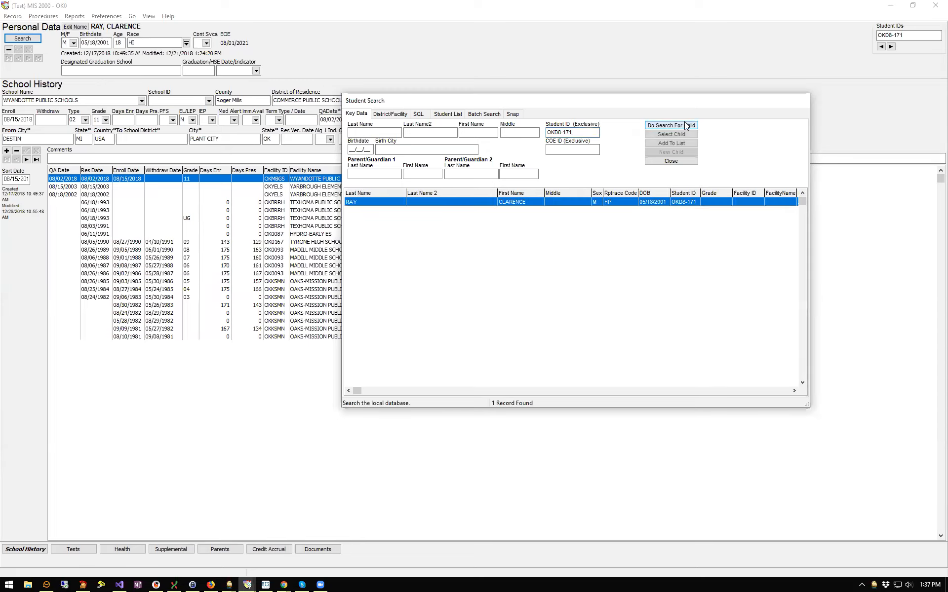
{"action": "double_click", "coordinate": [622, 200]}
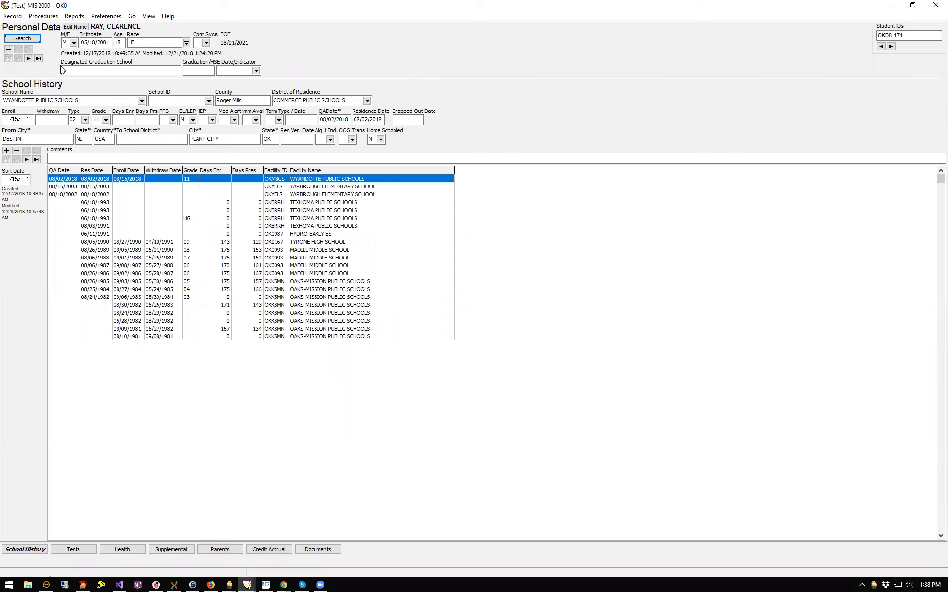
{"action": "left_click", "coordinate": [72, 31]}
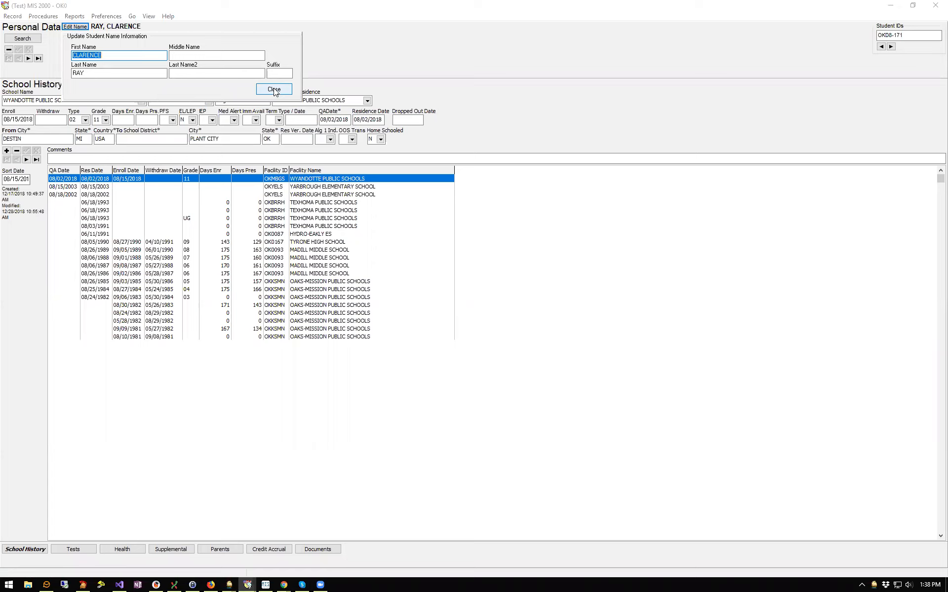
{"action": "left_click", "coordinate": [274, 90]}
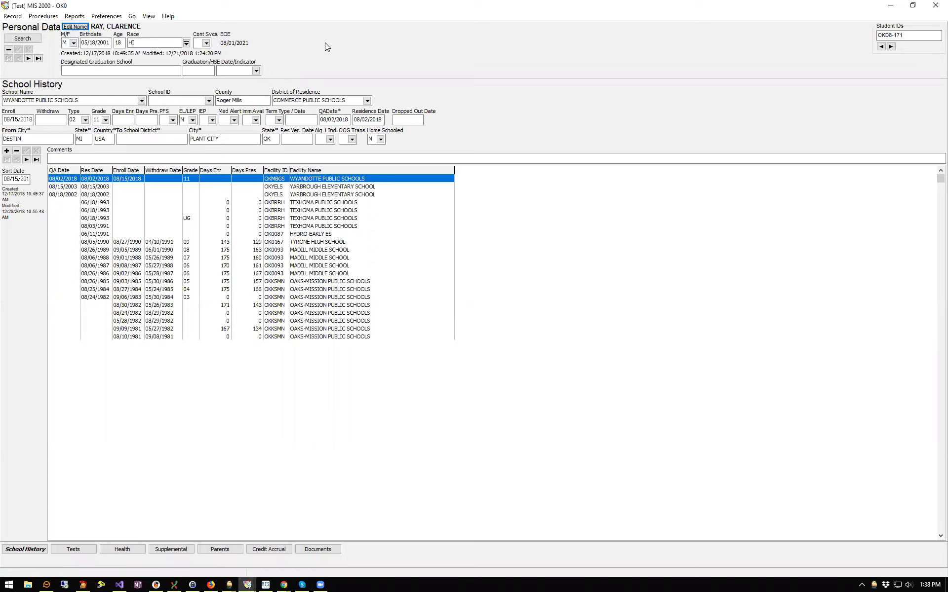
{"action": "left_click", "coordinate": [74, 42]}
{"action": "left_click", "coordinate": [74, 43]}
{"action": "left_click", "coordinate": [117, 43]}
{"action": "key", "text": "shift+Tab"}
Add Asian to the student's Hispanic race so it reads HI,AS
{"action": "left_click", "coordinate": [118, 43]}
{"action": "left_click", "coordinate": [187, 43]}
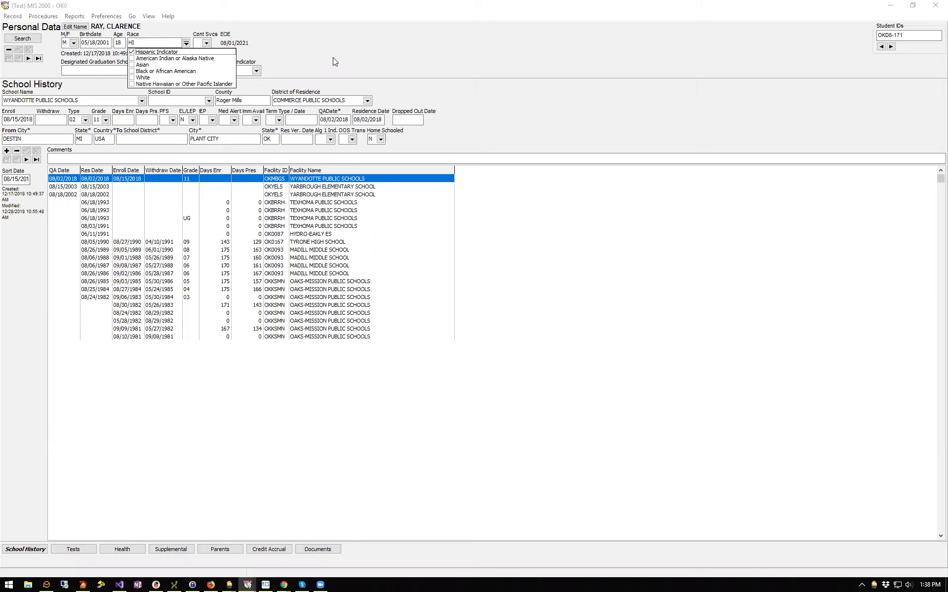
{"action": "left_click", "coordinate": [295, 48]}
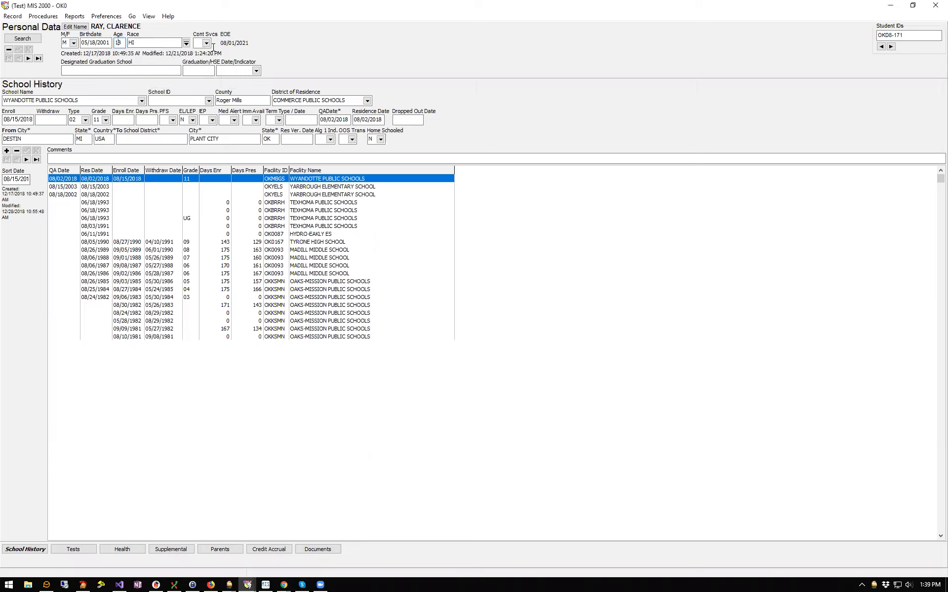
{"action": "left_click", "coordinate": [186, 43]}
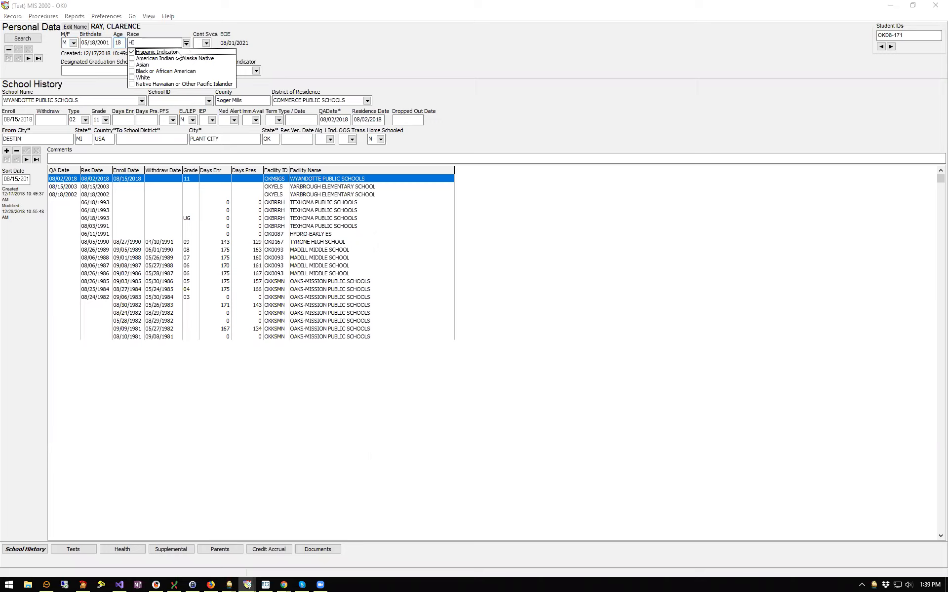
{"action": "left_click", "coordinate": [132, 65]}
{"action": "left_click", "coordinate": [320, 51]}
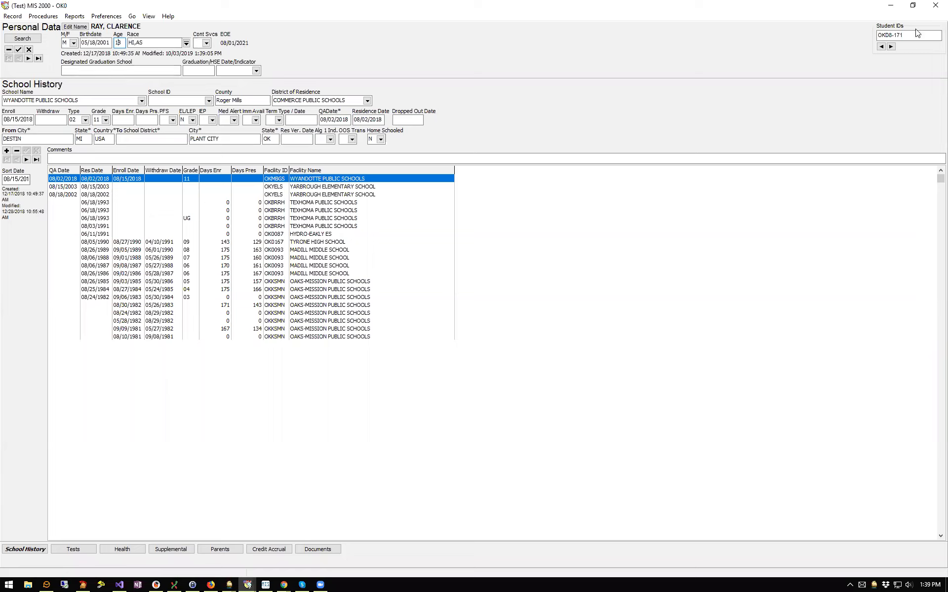
{"action": "left_click", "coordinate": [894, 47]}
Return to the previous student ID and insert a blank School History record
{"action": "left_click", "coordinate": [882, 47]}
{"action": "left_click", "coordinate": [7, 151]}
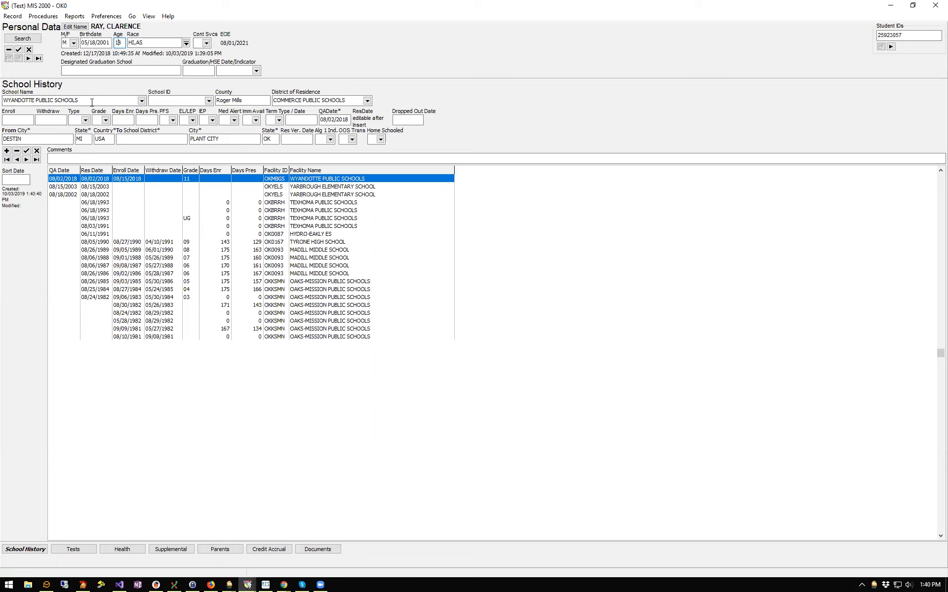
{"action": "left_click", "coordinate": [141, 101]}
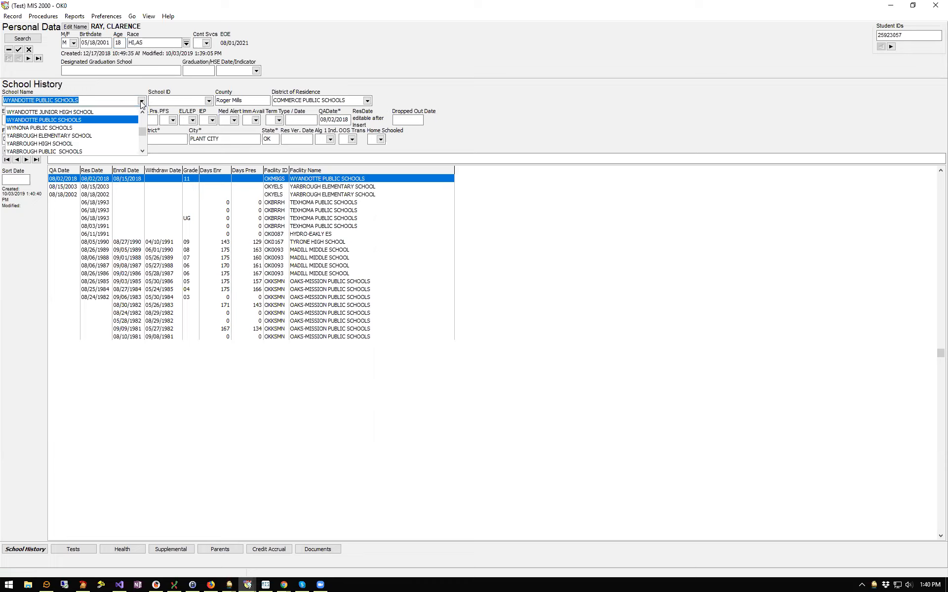
{"action": "left_click", "coordinate": [164, 86]}
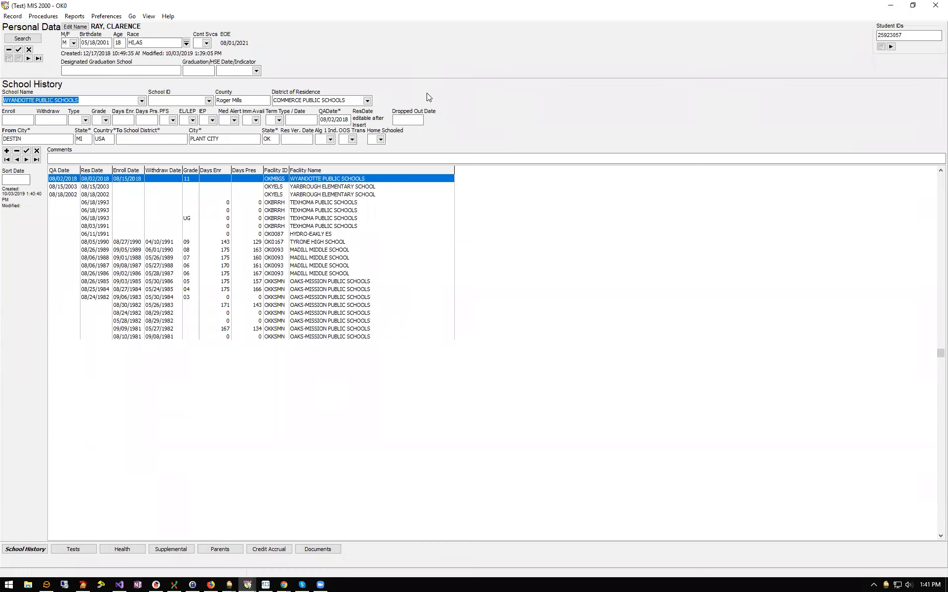
{"action": "left_click", "coordinate": [366, 102]}
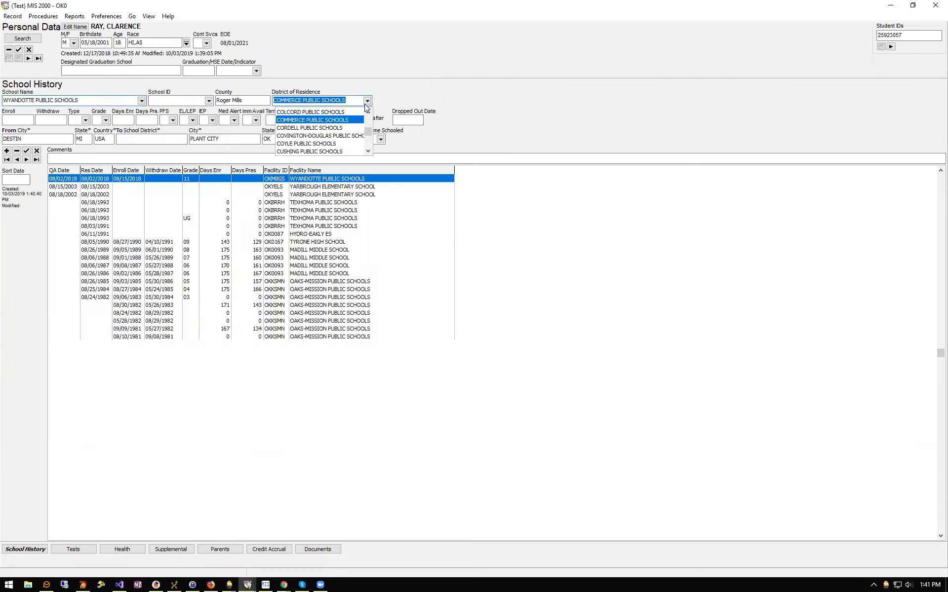
{"action": "left_click", "coordinate": [475, 88]}
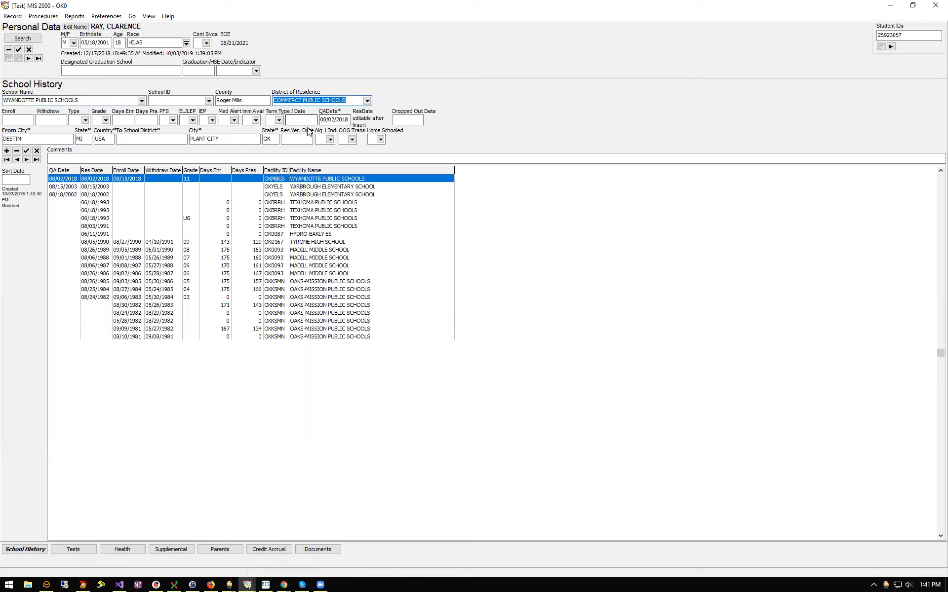
{"action": "left_click", "coordinate": [8, 118]}
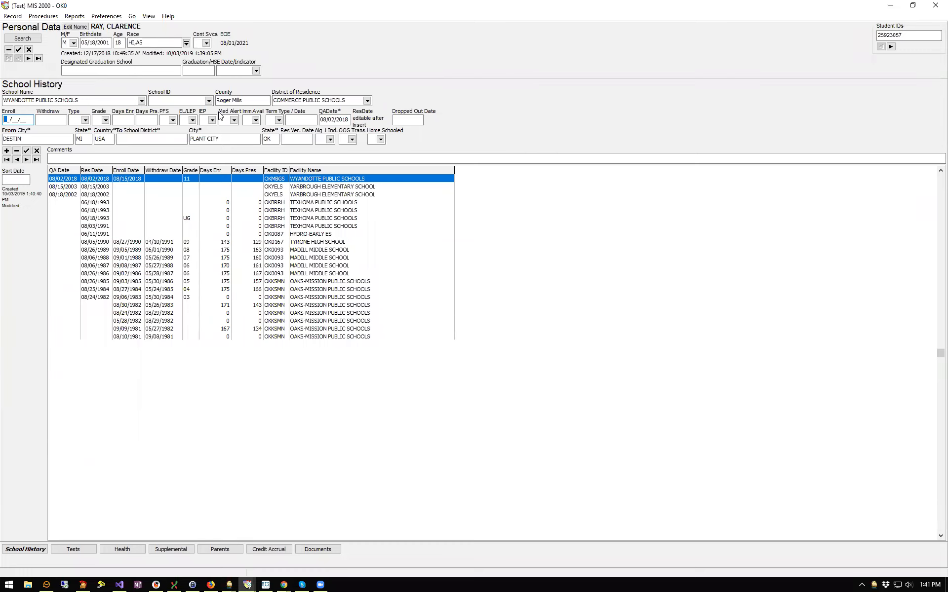
Enter 10/03/2019 as the new Wyandotte entry's enroll date
{"action": "type", "text": "10/03/19"}
{"action": "key", "text": "Tab"}
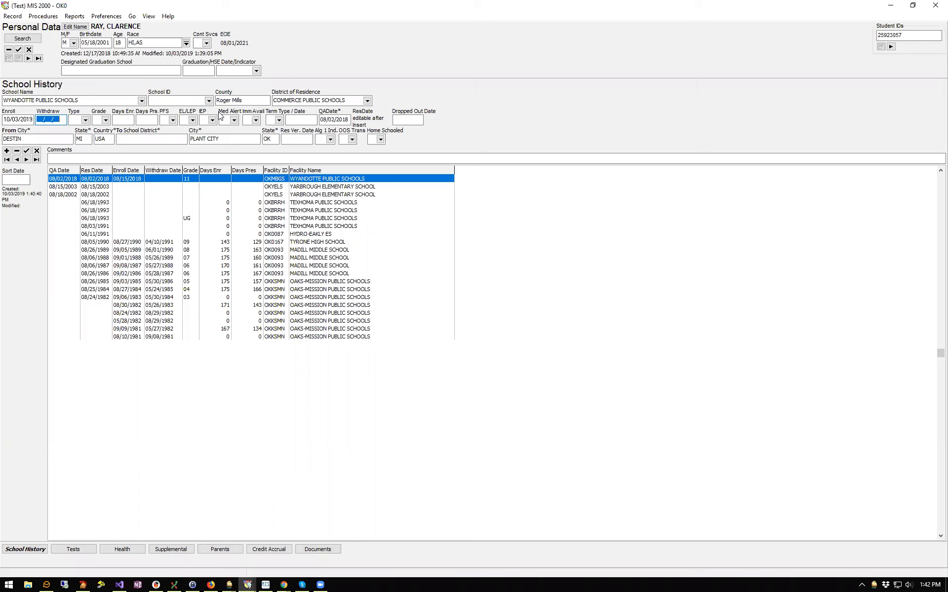
Set the new enrollment to type 02 regular term MEP-funded and grade 11
{"action": "left_click", "coordinate": [83, 120]}
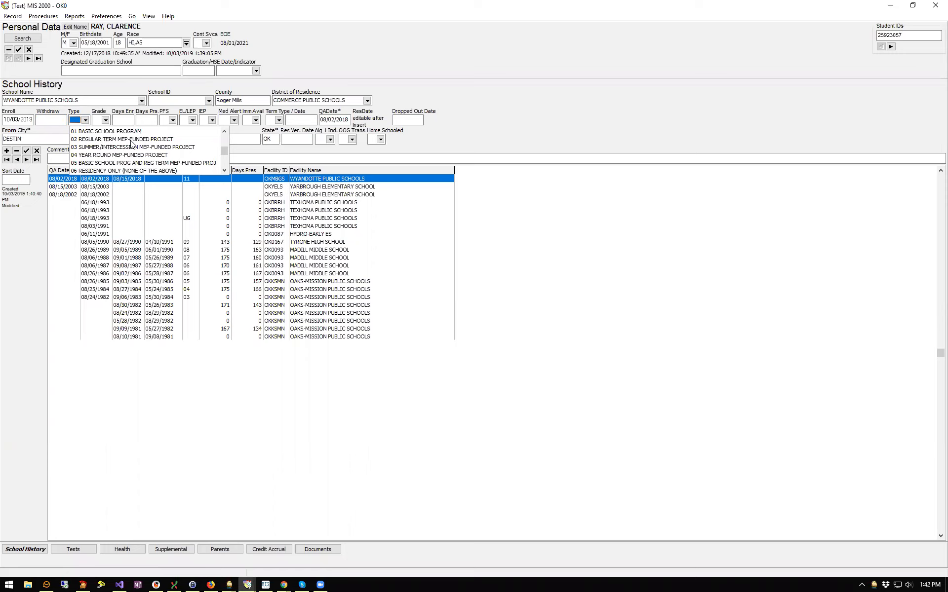
{"action": "left_click", "coordinate": [124, 139]}
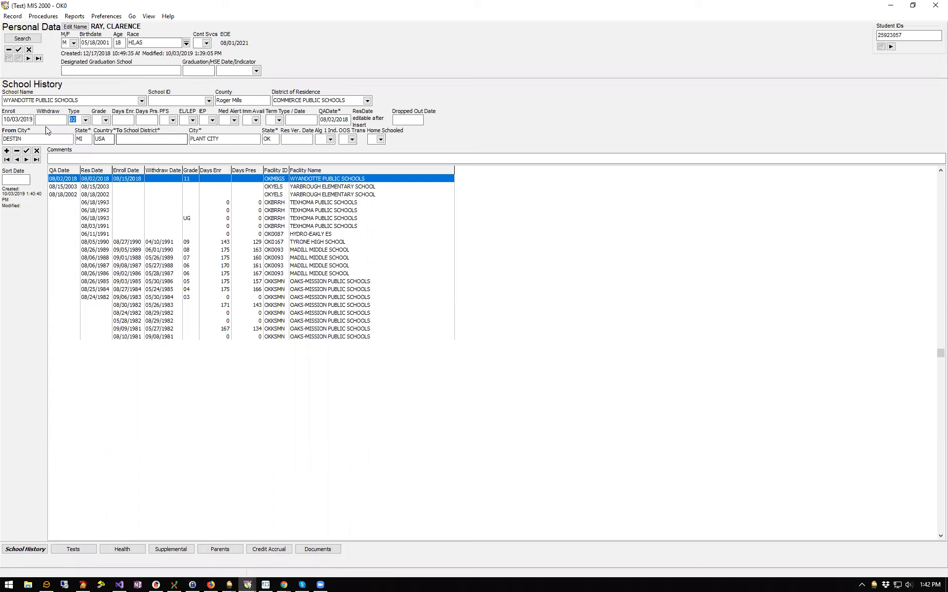
{"action": "left_click", "coordinate": [106, 121]}
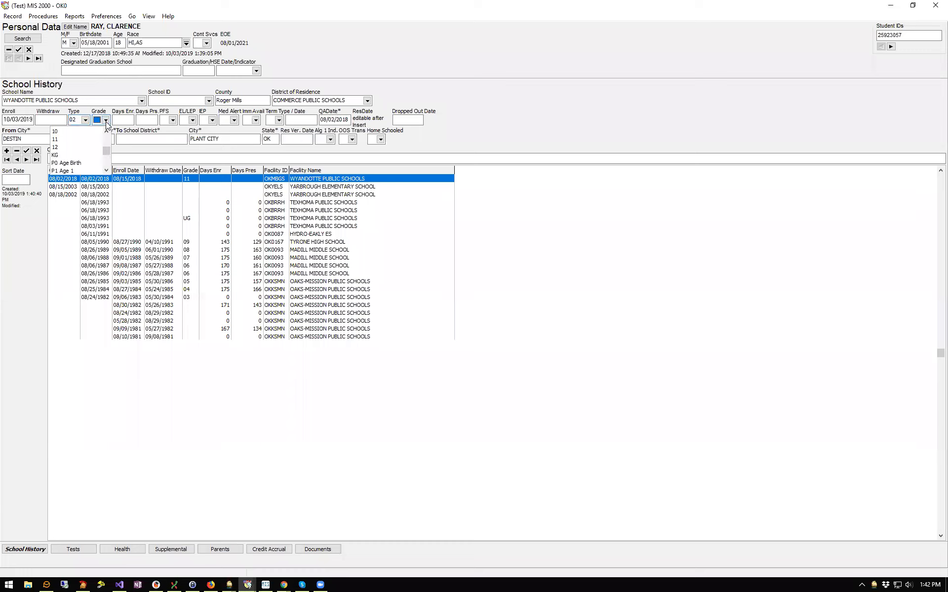
{"action": "left_click", "coordinate": [63, 139]}
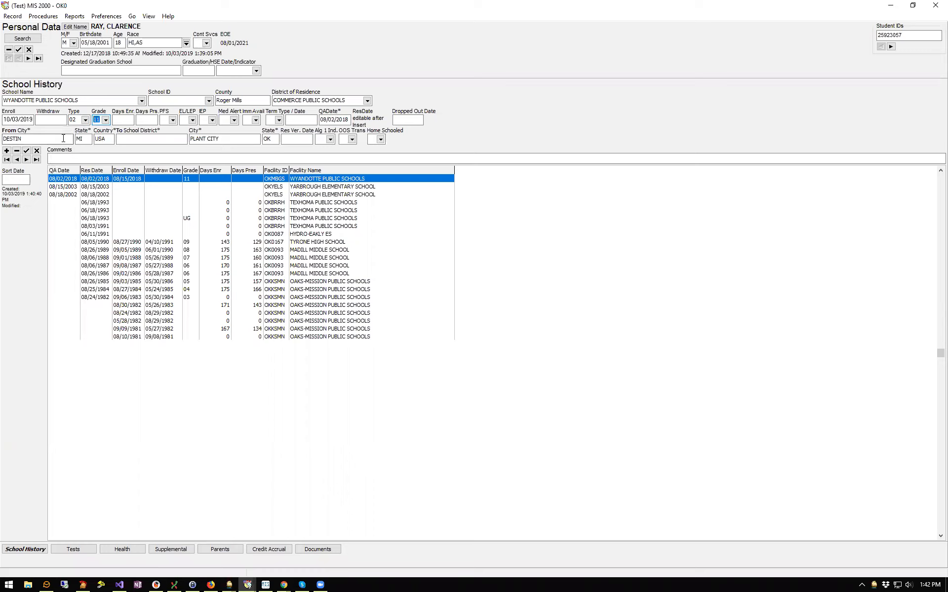
{"action": "left_click", "coordinate": [135, 120]}
Mark PFS, EL/LEP, IEP and immunisations available as Y, and Med Alert as N
{"action": "left_click", "coordinate": [172, 120]}
{"action": "left_click", "coordinate": [167, 138]}
{"action": "left_click", "coordinate": [173, 121]}
{"action": "left_click", "coordinate": [165, 139]}
{"action": "left_click", "coordinate": [192, 120]}
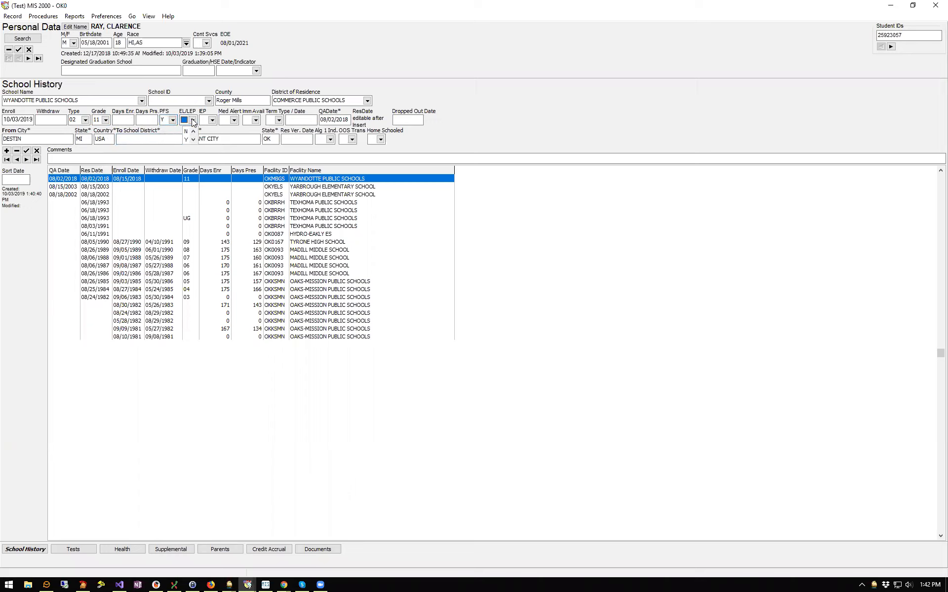
{"action": "left_click", "coordinate": [186, 139]}
{"action": "left_click", "coordinate": [212, 120]}
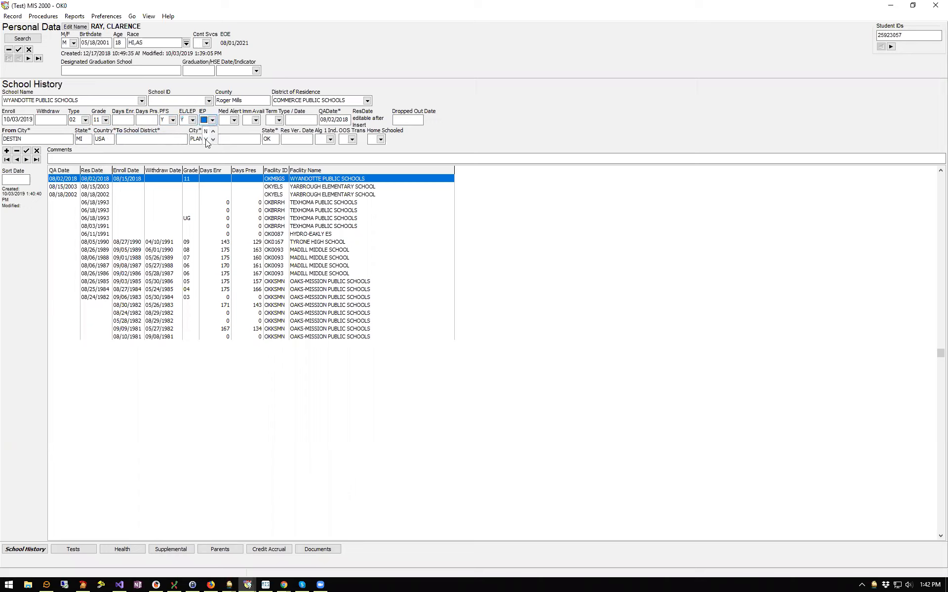
{"action": "left_click", "coordinate": [206, 140]}
{"action": "left_click", "coordinate": [234, 120]}
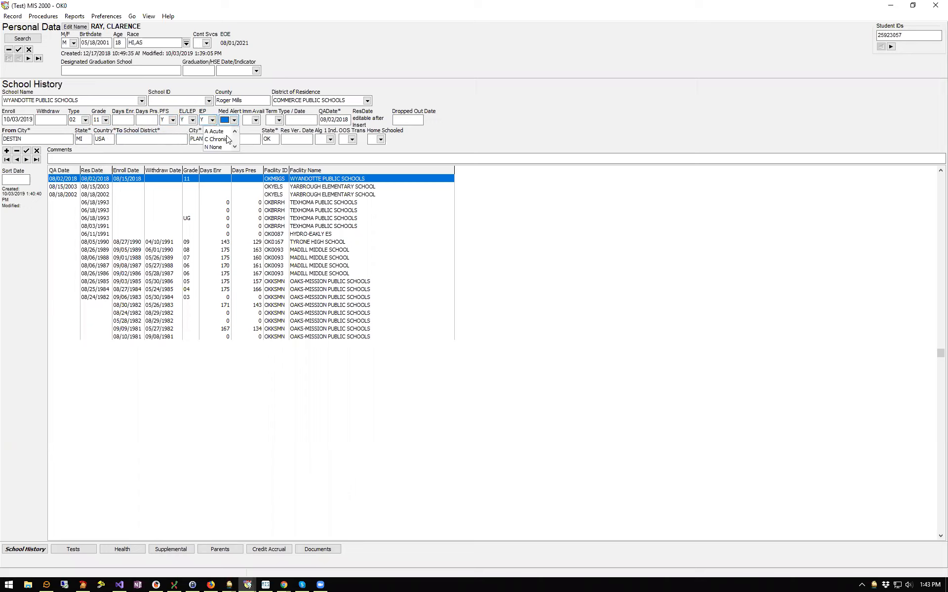
{"action": "left_click", "coordinate": [220, 148]}
{"action": "left_click", "coordinate": [256, 120]}
{"action": "left_click", "coordinate": [250, 140]}
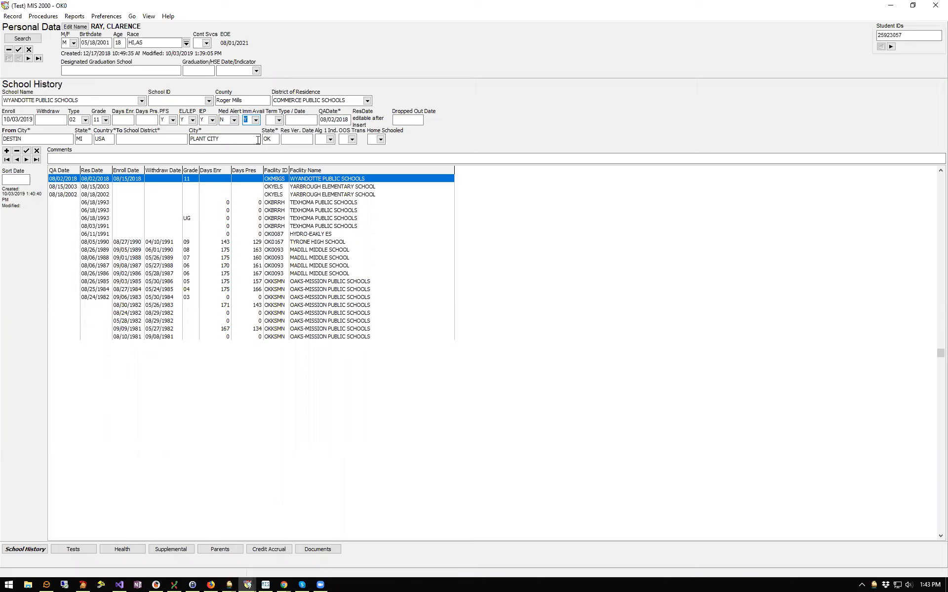
Review the termination type options and leave Term Type blank
{"action": "left_click", "coordinate": [278, 123]}
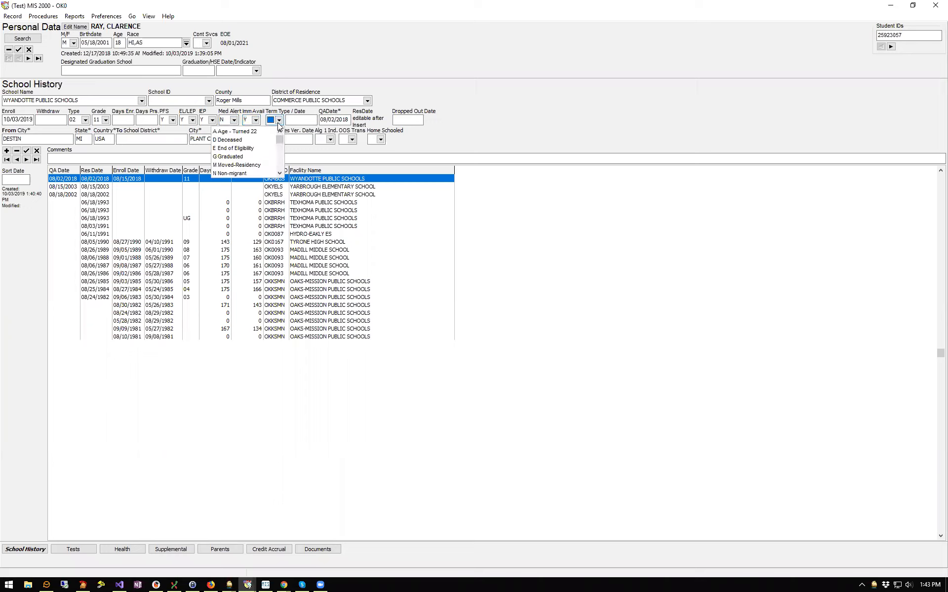
{"action": "left_click", "coordinate": [278, 124]}
{"action": "left_click", "coordinate": [279, 122]}
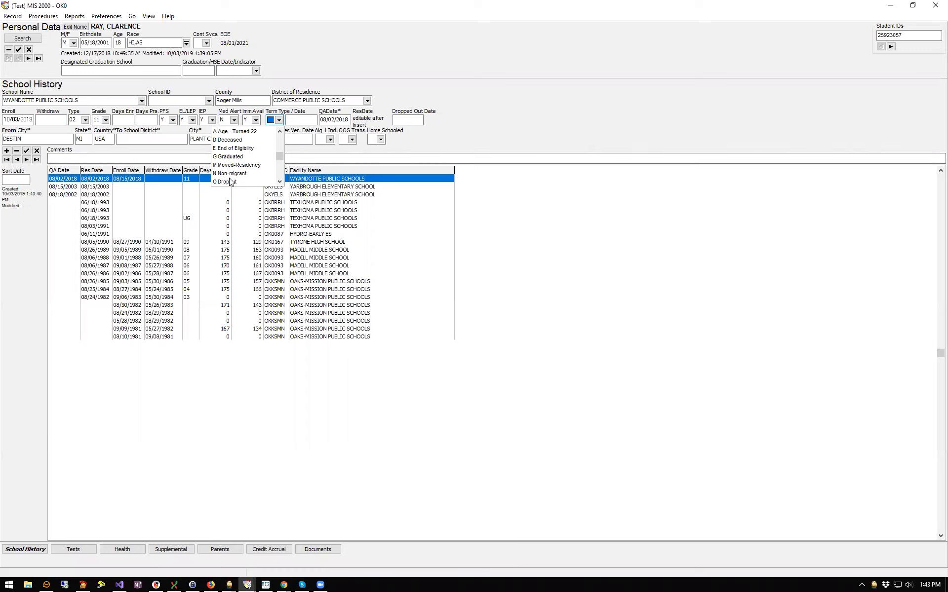
{"action": "left_click", "coordinate": [291, 120]}
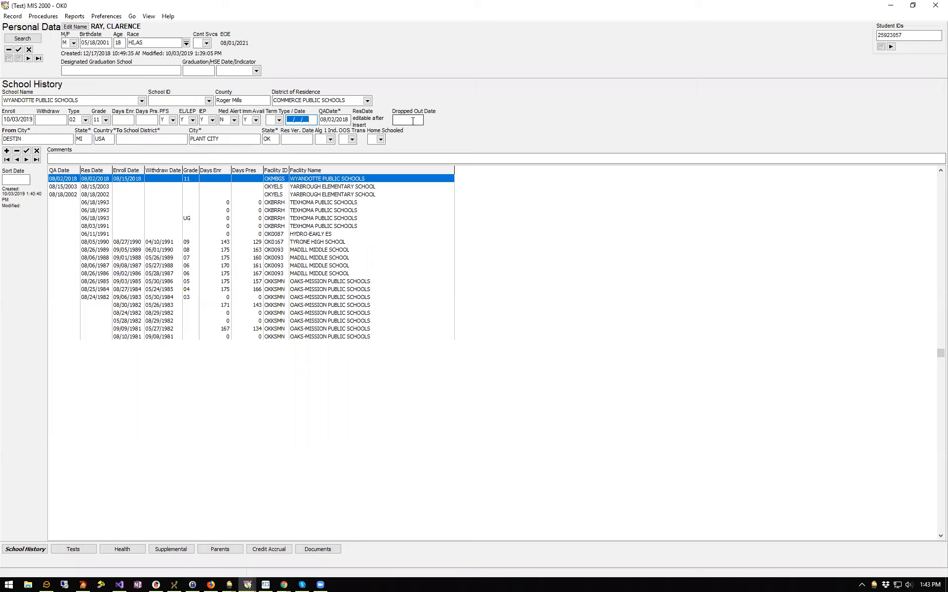
{"action": "left_click", "coordinate": [296, 140]}
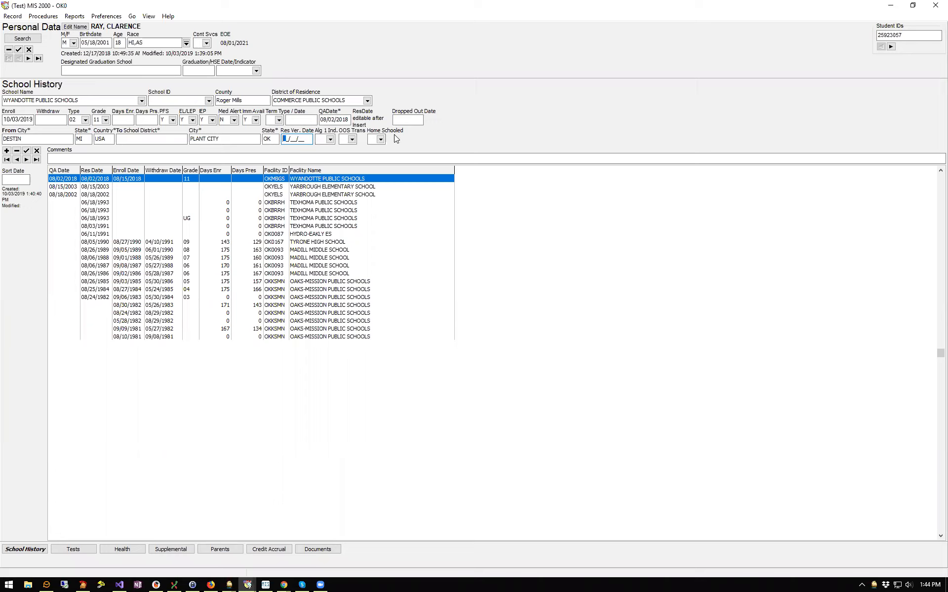
{"action": "left_click", "coordinate": [330, 140]}
{"action": "left_click", "coordinate": [352, 140]}
{"action": "left_click", "coordinate": [473, 142]}
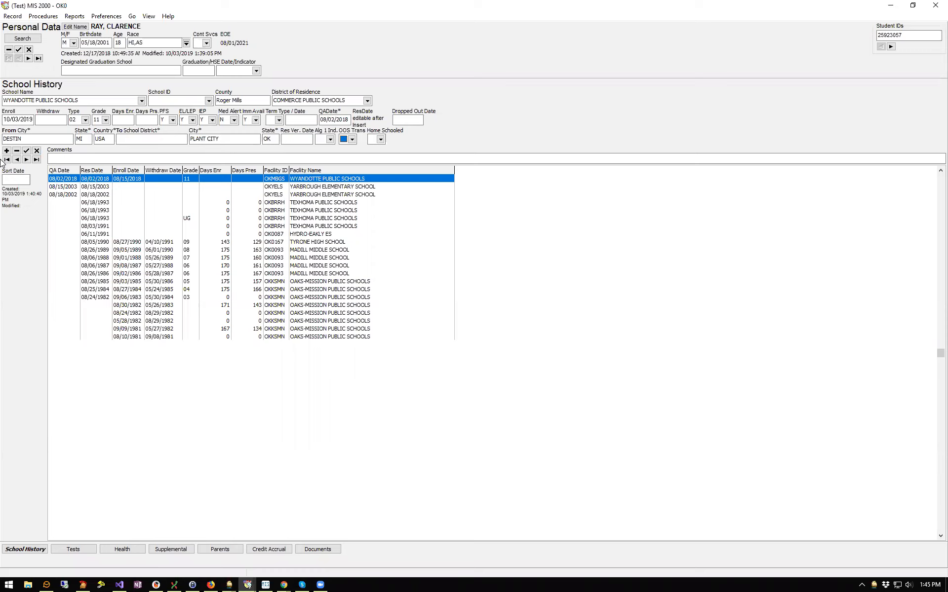
Post the 10/03/2019 enrollment, review older history rows, and return to the 08/15/2018 Wyandotte row
{"action": "left_click", "coordinate": [27, 151]}
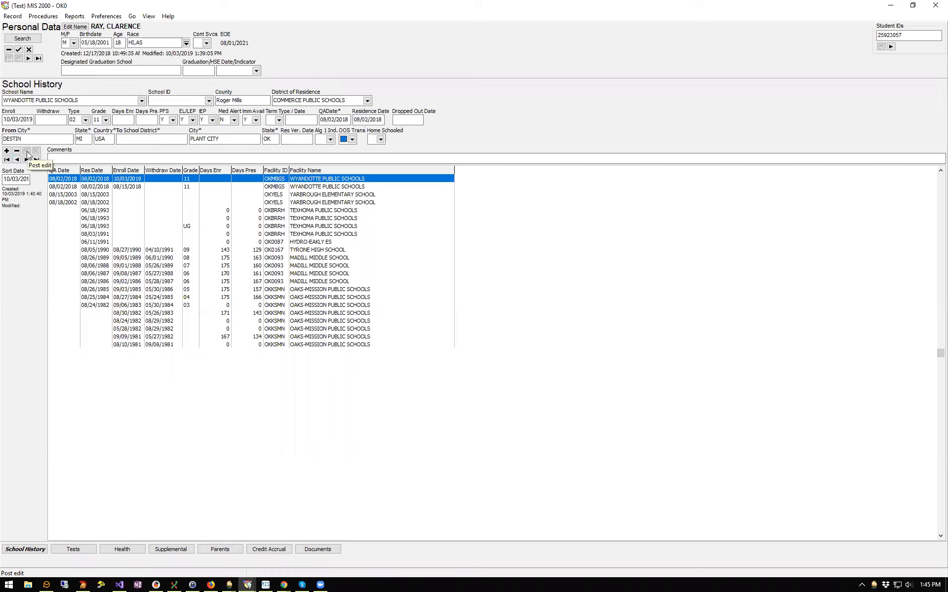
{"action": "left_click", "coordinate": [137, 189]}
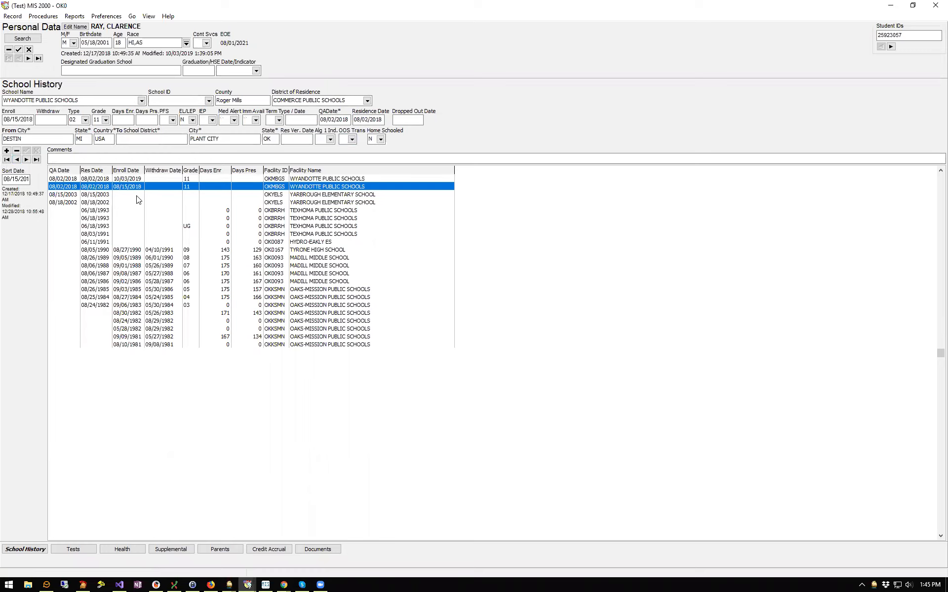
{"action": "left_click", "coordinate": [138, 195]}
{"action": "left_click", "coordinate": [140, 211]}
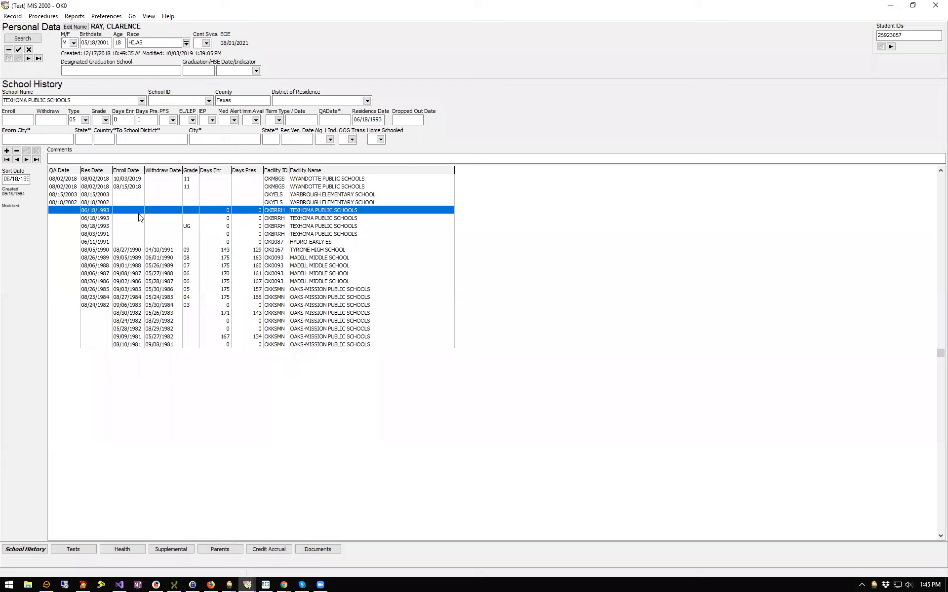
{"action": "left_click", "coordinate": [142, 250]}
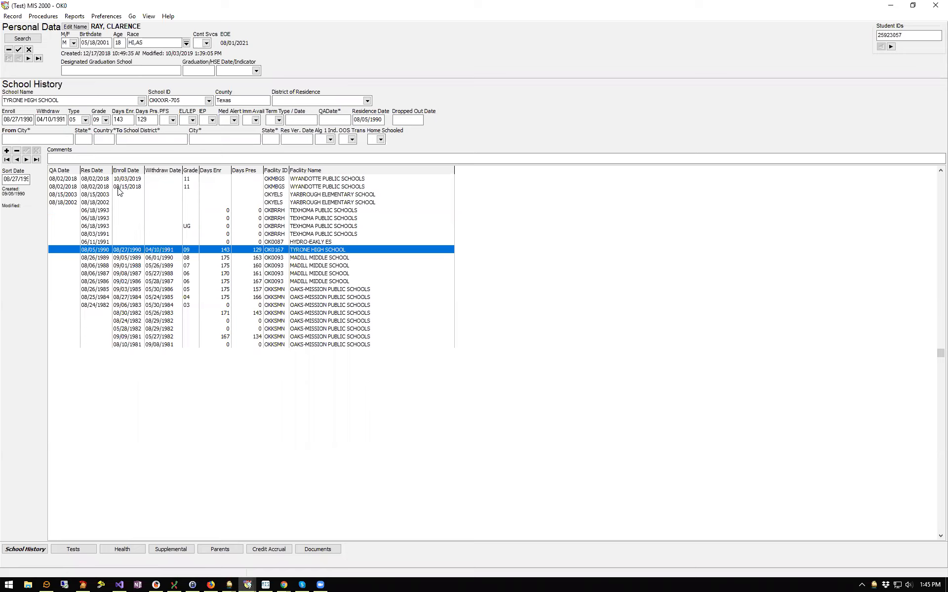
{"action": "left_click", "coordinate": [143, 189]}
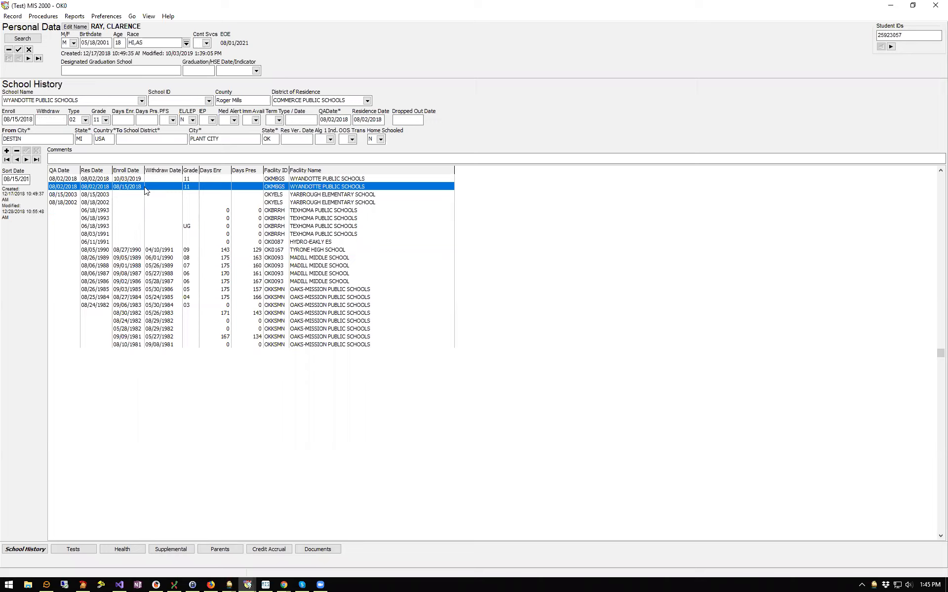
Give the 08/15/2018 Wyandotte enrollment a 05/15/2019 withdraw date and post it
{"action": "left_click", "coordinate": [49, 120]}
{"action": "type", "text": "05/15/19"}
{"action": "left_click", "coordinate": [27, 152]}
{"action": "left_click", "coordinate": [477, 182]}
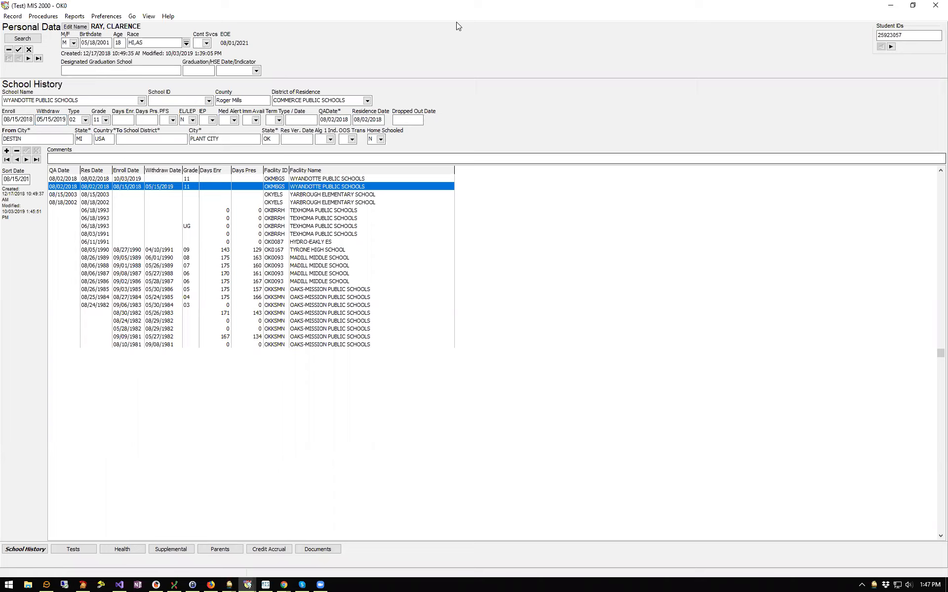
{"action": "left_click", "coordinate": [456, 22]}
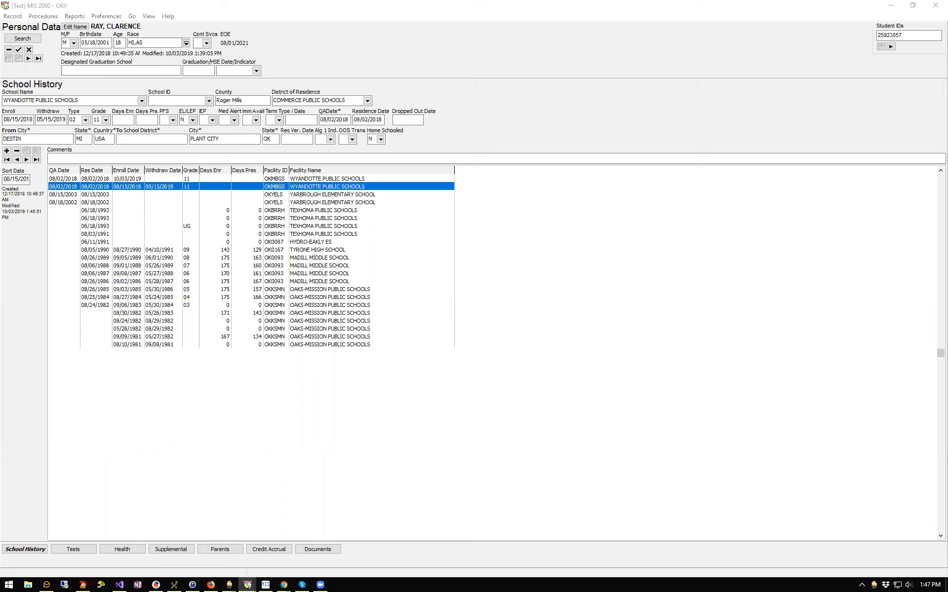
Insert a new School History record with enroll date 06/30/2020
{"action": "left_click", "coordinate": [7, 150]}
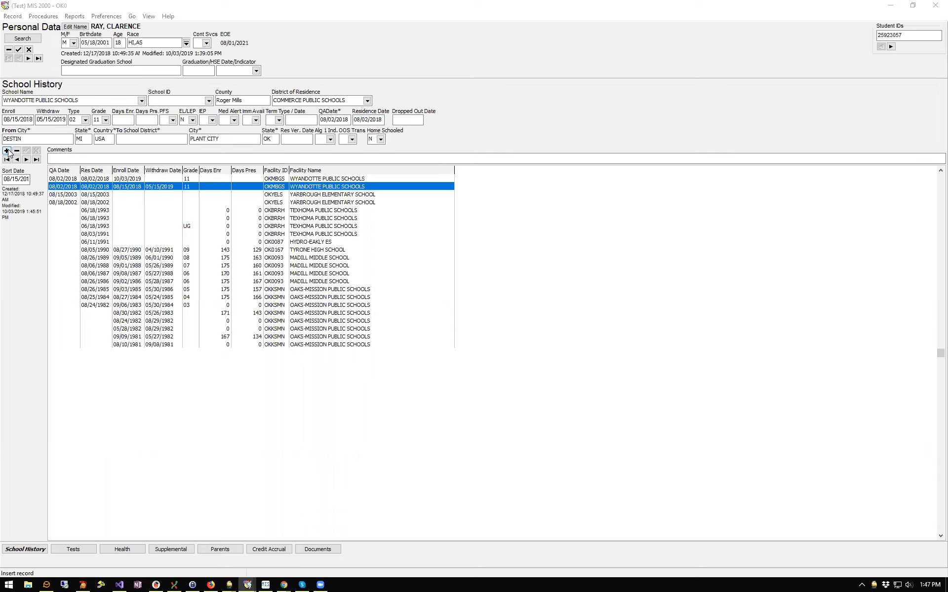
{"action": "left_click", "coordinate": [5, 120]}
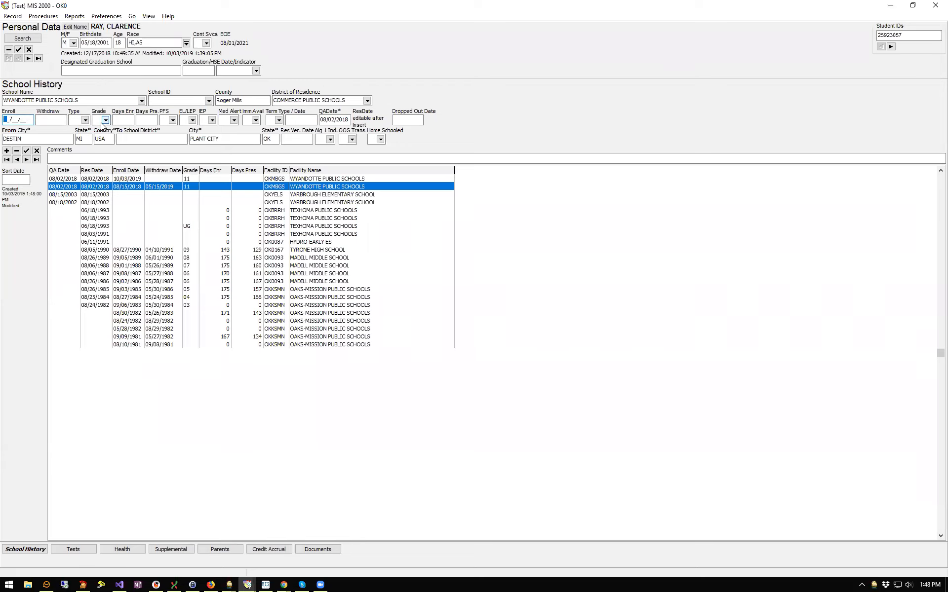
{"action": "type", "text": "06/30/2020"}
Set its type to 03 summer/intersession and post it, triggering the missing-grade error
{"action": "left_click", "coordinate": [85, 120]}
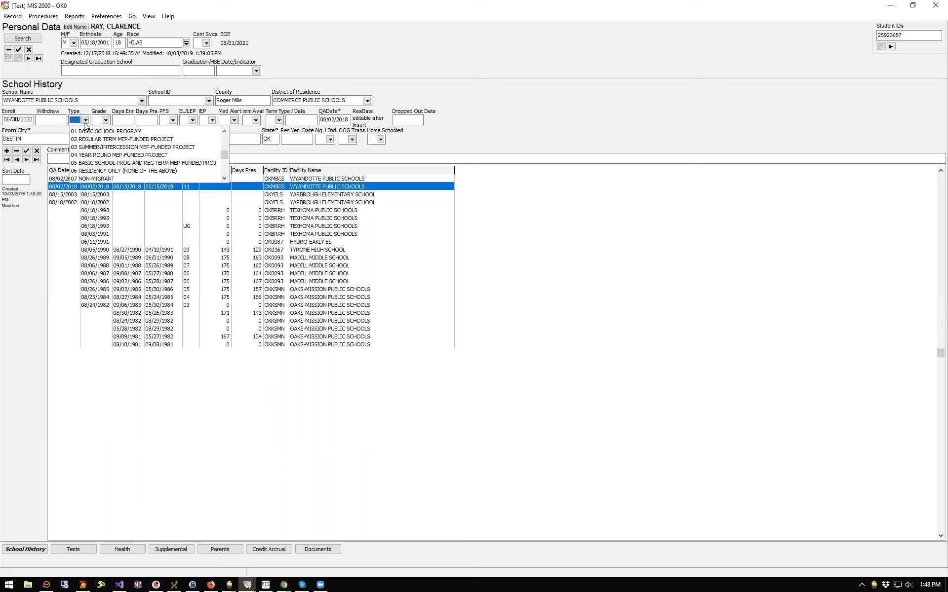
{"action": "left_click", "coordinate": [141, 148]}
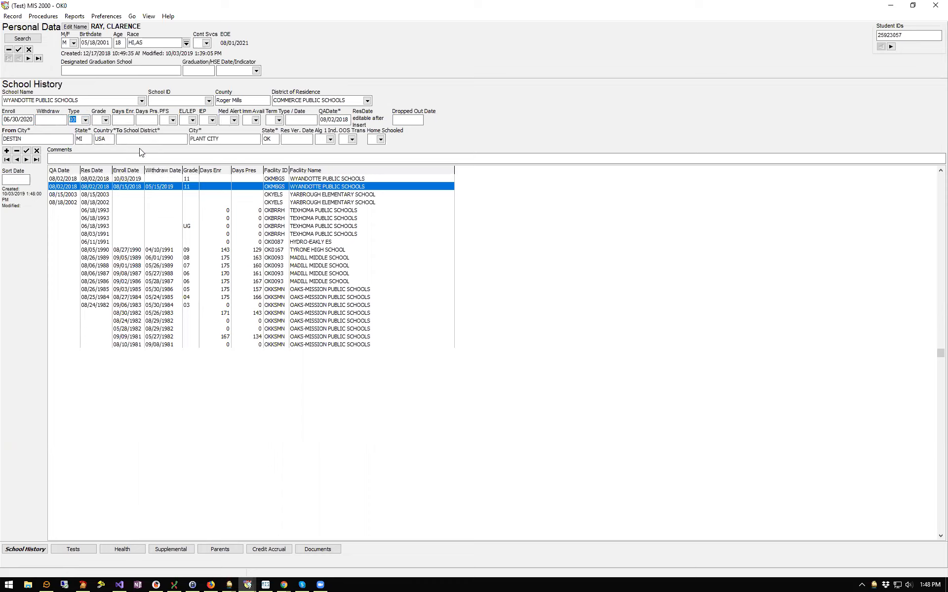
{"action": "left_click", "coordinate": [85, 120]}
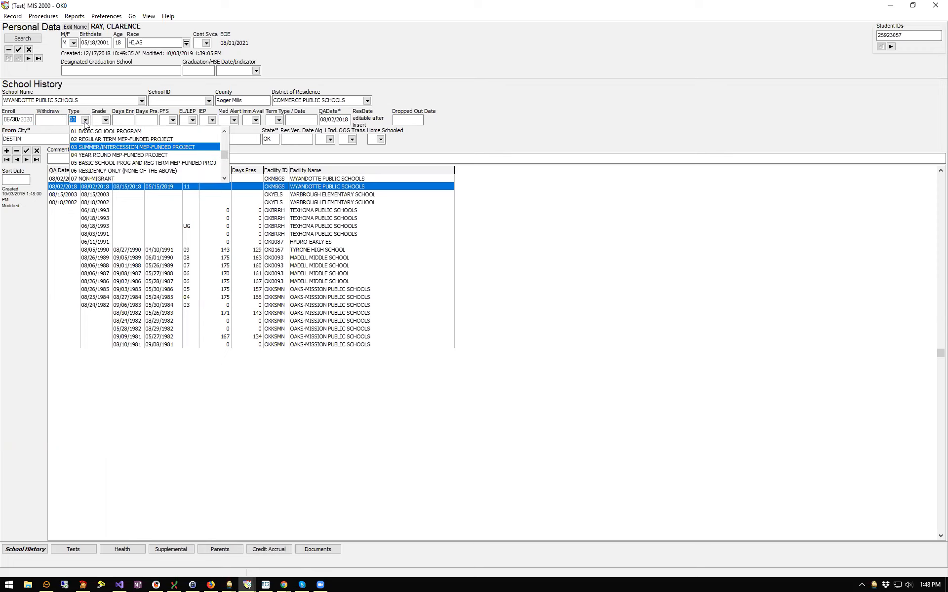
{"action": "left_click", "coordinate": [150, 145]}
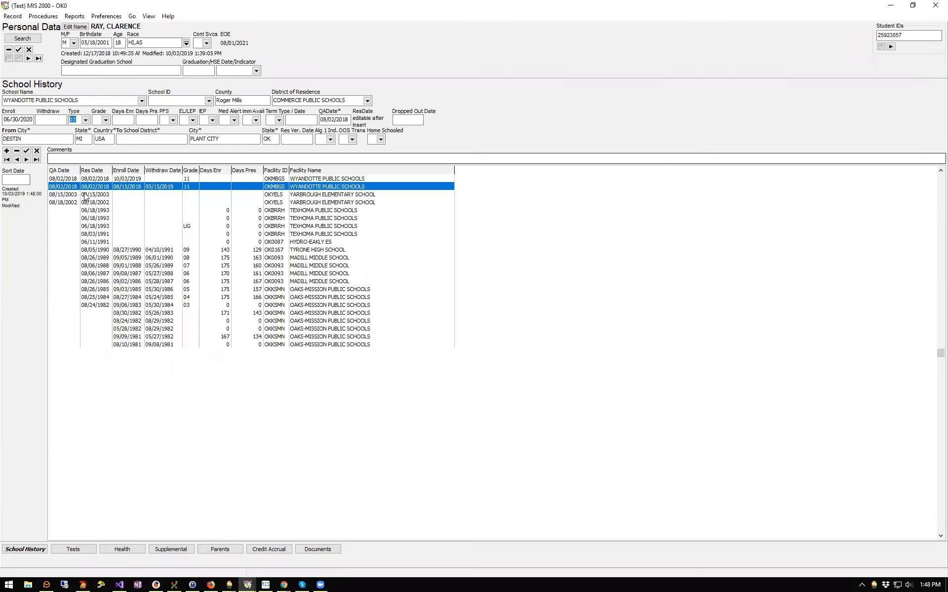
{"action": "left_click", "coordinate": [27, 151]}
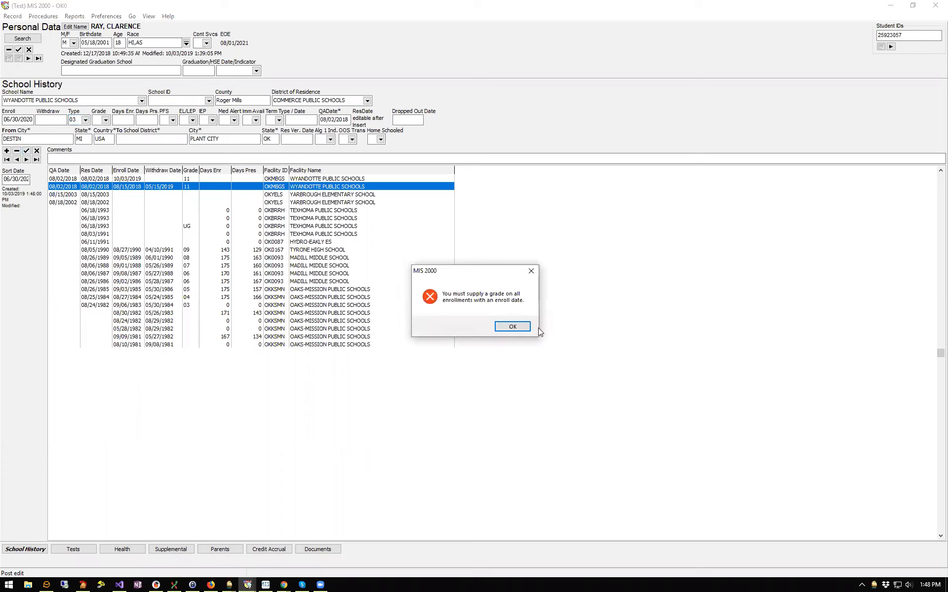
Clear the missing-grade warning, set the 06/30/2020 Wyandotte enrollment to grade 11, and post it
{"action": "left_click", "coordinate": [513, 327]}
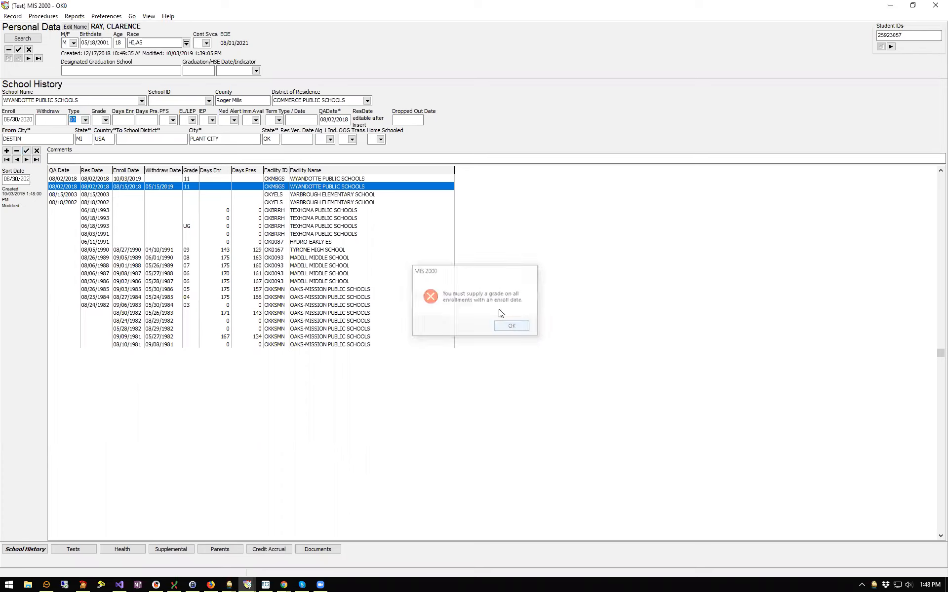
{"action": "left_click", "coordinate": [105, 120]}
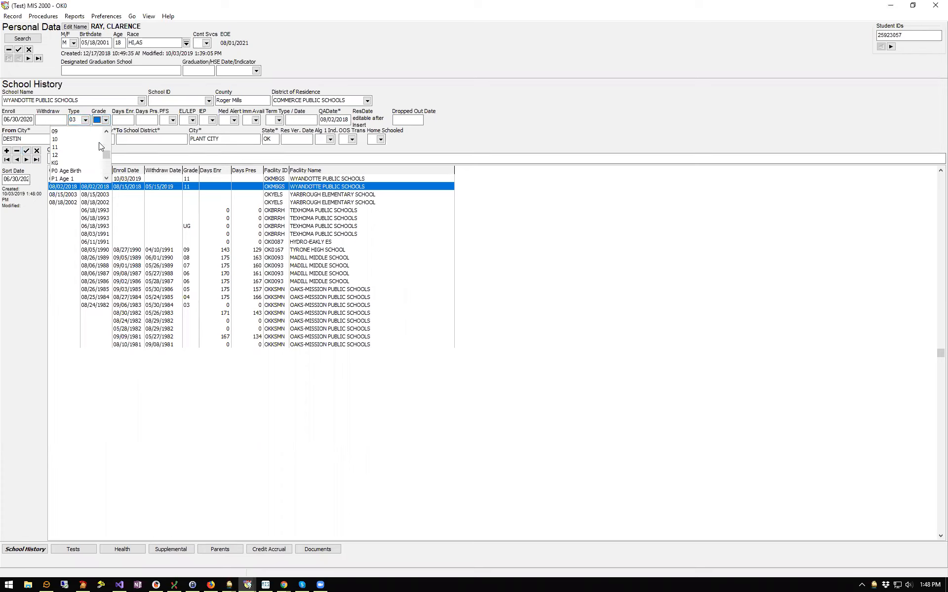
{"action": "left_click", "coordinate": [63, 150]}
{"action": "left_click", "coordinate": [27, 151]}
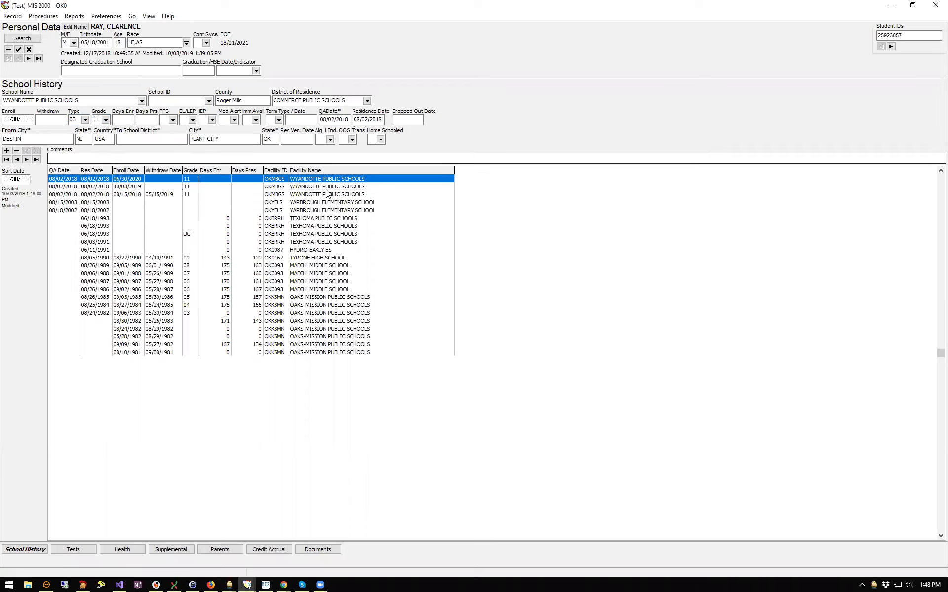
{"action": "left_click", "coordinate": [277, 187]}
{"action": "left_click", "coordinate": [277, 181]}
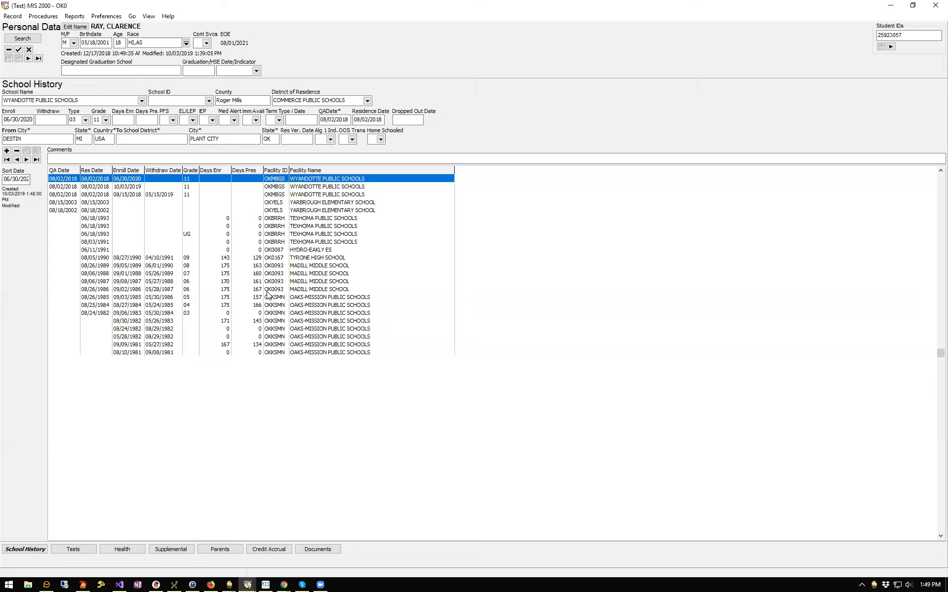
Open the student's Test Data and select the 08/15/2018 Wyandotte enrollment
{"action": "left_click", "coordinate": [84, 549]}
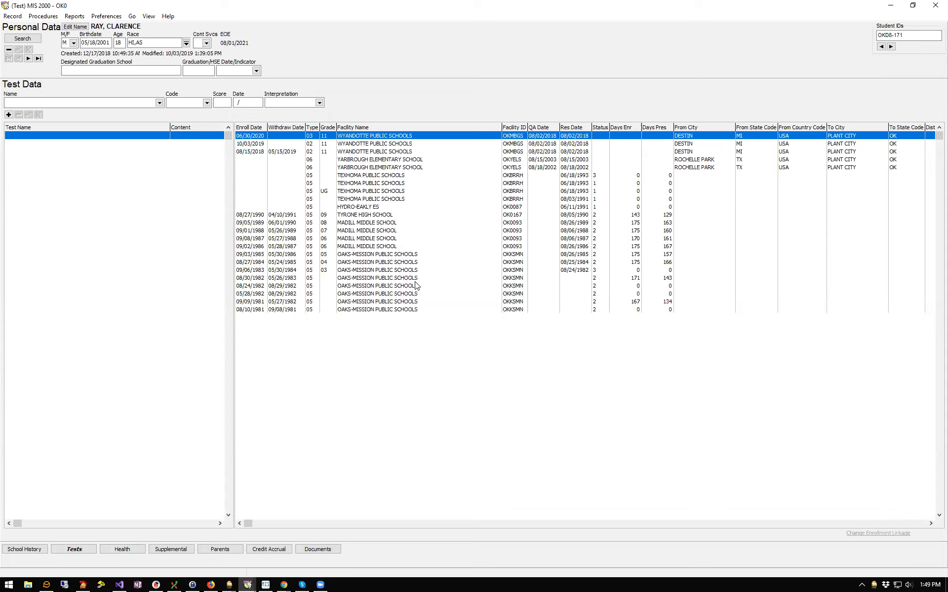
{"action": "left_click", "coordinate": [259, 144]}
{"action": "left_click", "coordinate": [260, 135]}
{"action": "left_click", "coordinate": [262, 144]}
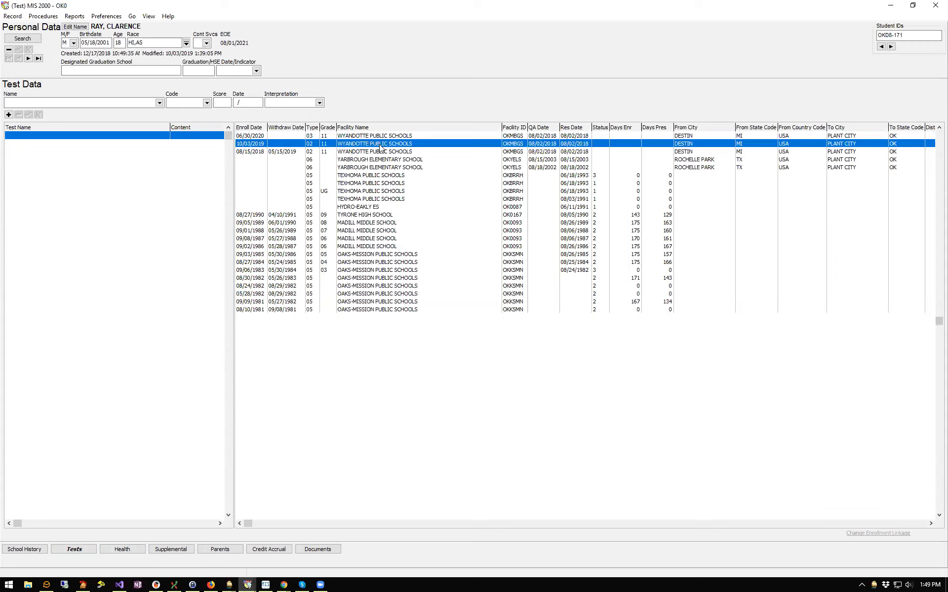
{"action": "left_click", "coordinate": [295, 154]}
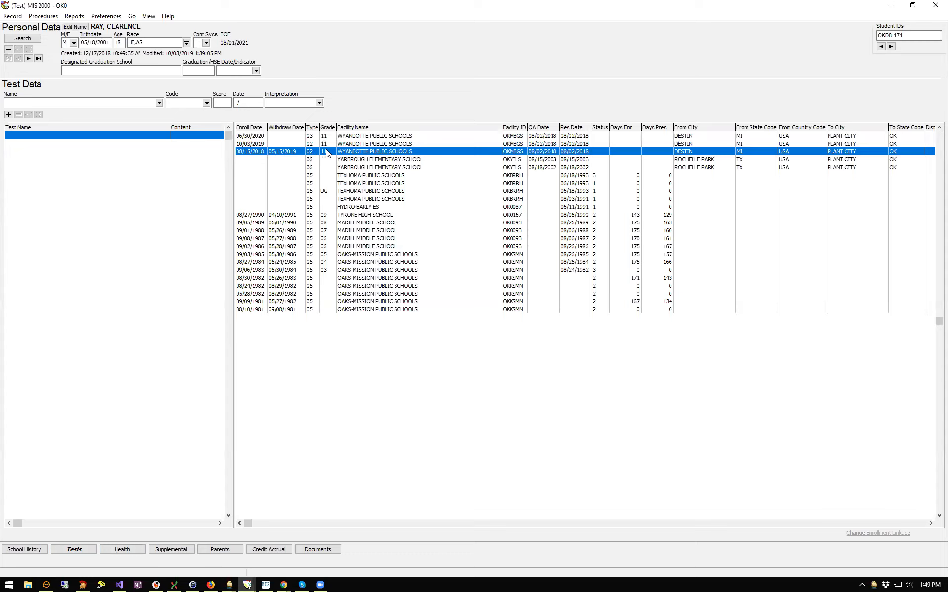
Start a new STANDARD ADMISSION TEST record with a score of 99
{"action": "left_click", "coordinate": [8, 115]}
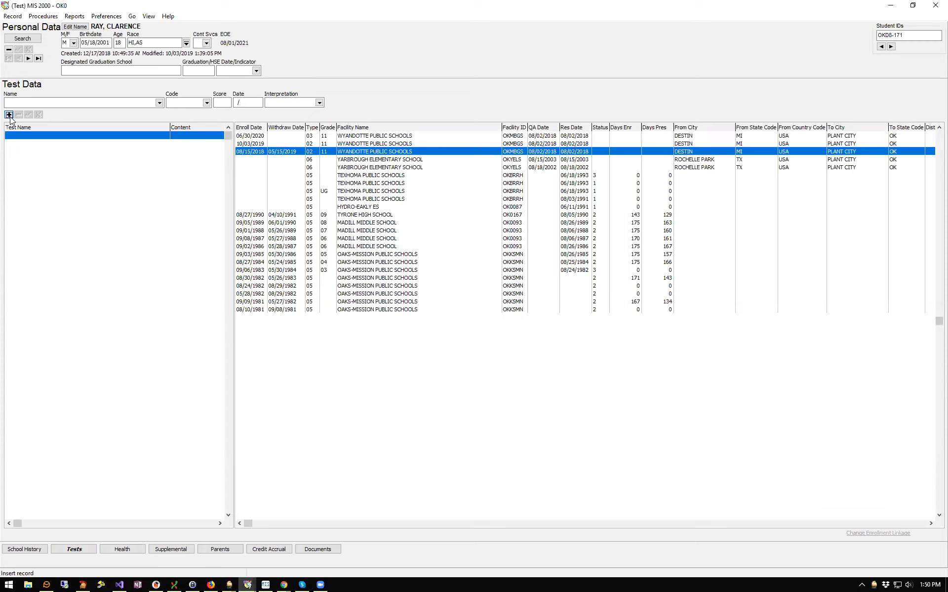
{"action": "left_click", "coordinate": [159, 104]}
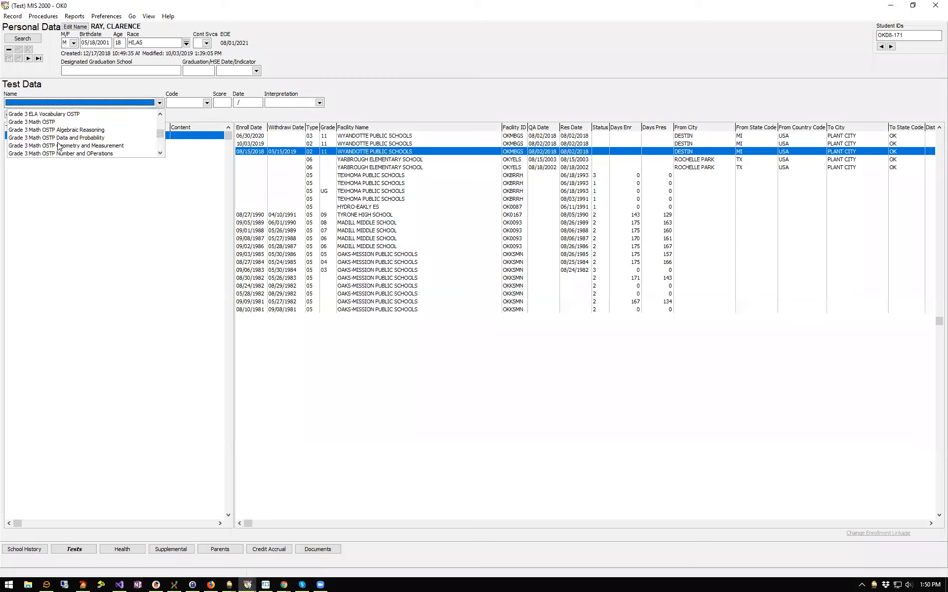
{"action": "scroll", "coordinate": [160, 146], "scroll_direction": "down", "scroll_amount": 1}
{"action": "scroll", "coordinate": [161, 152], "scroll_direction": "down", "scroll_amount": 2}
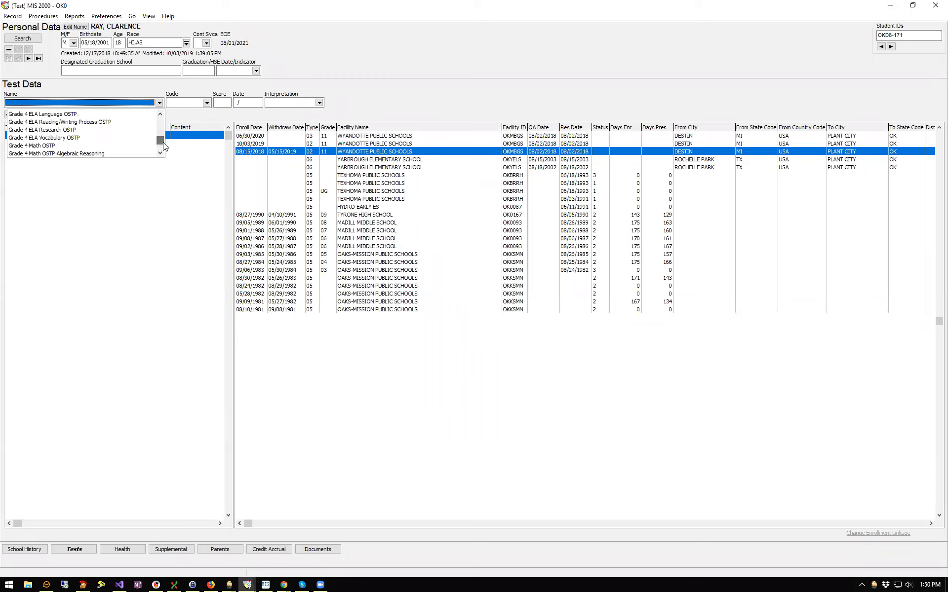
{"action": "scroll", "coordinate": [160, 147], "scroll_direction": "down", "scroll_amount": 5}
{"action": "scroll", "coordinate": [160, 146], "scroll_direction": "down", "scroll_amount": 5}
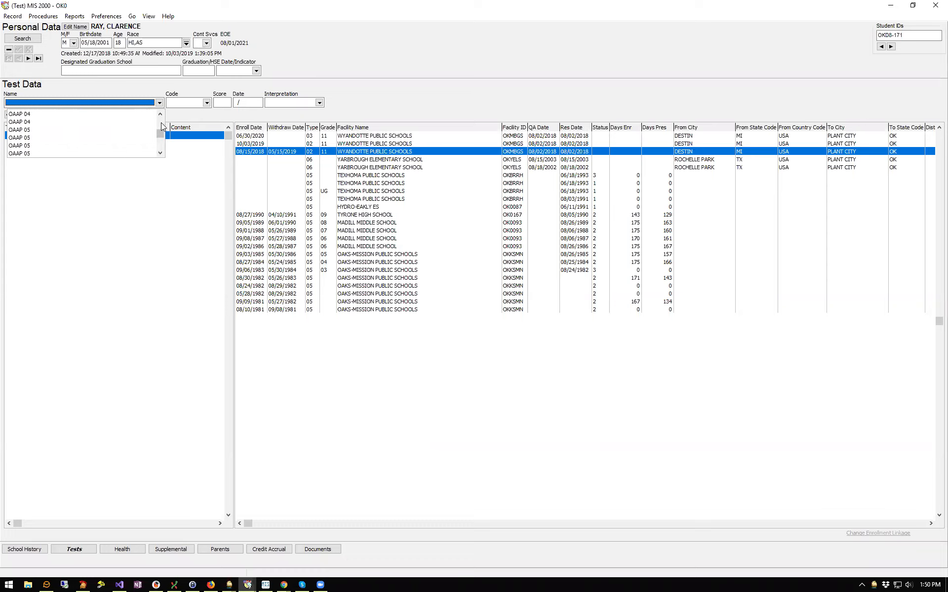
{"action": "scroll", "coordinate": [161, 121], "scroll_direction": "up", "scroll_amount": 3}
{"action": "scroll", "coordinate": [160, 146], "scroll_direction": "down", "scroll_amount": 3}
{"action": "scroll", "coordinate": [160, 145], "scroll_direction": "down", "scroll_amount": 3}
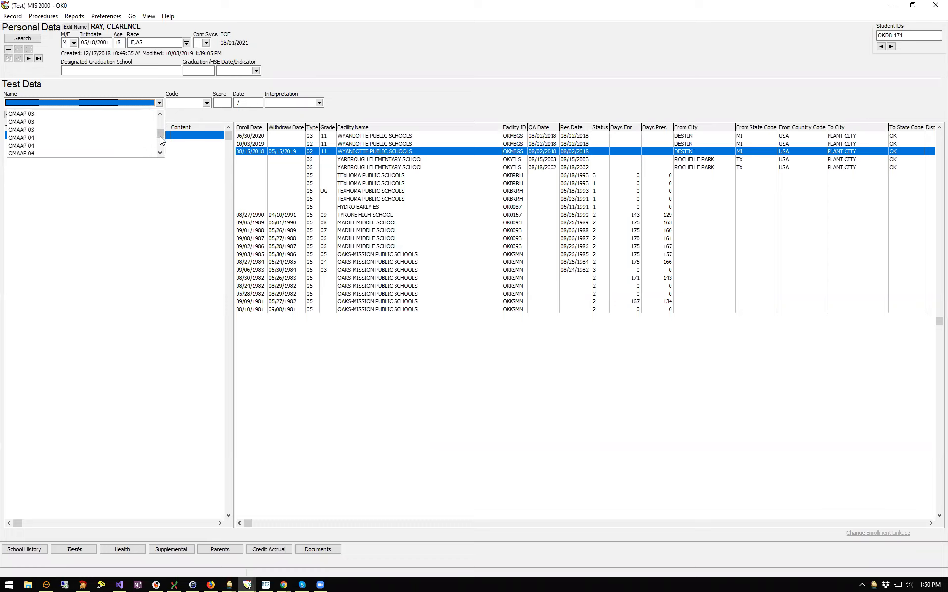
{"action": "scroll", "coordinate": [161, 151], "scroll_direction": "down", "scroll_amount": 3}
{"action": "scroll", "coordinate": [161, 151], "scroll_direction": "down", "scroll_amount": 5}
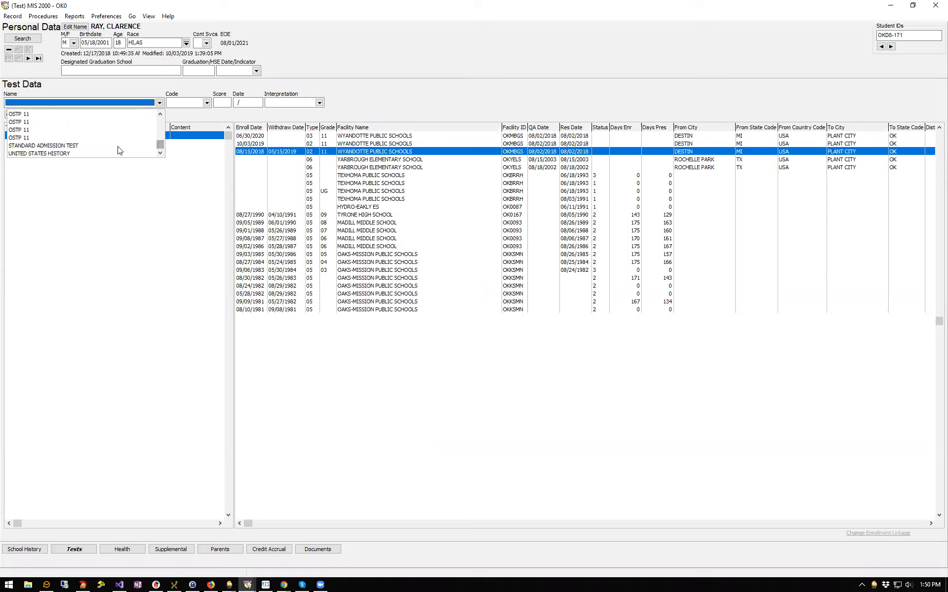
{"action": "left_click", "coordinate": [118, 146]}
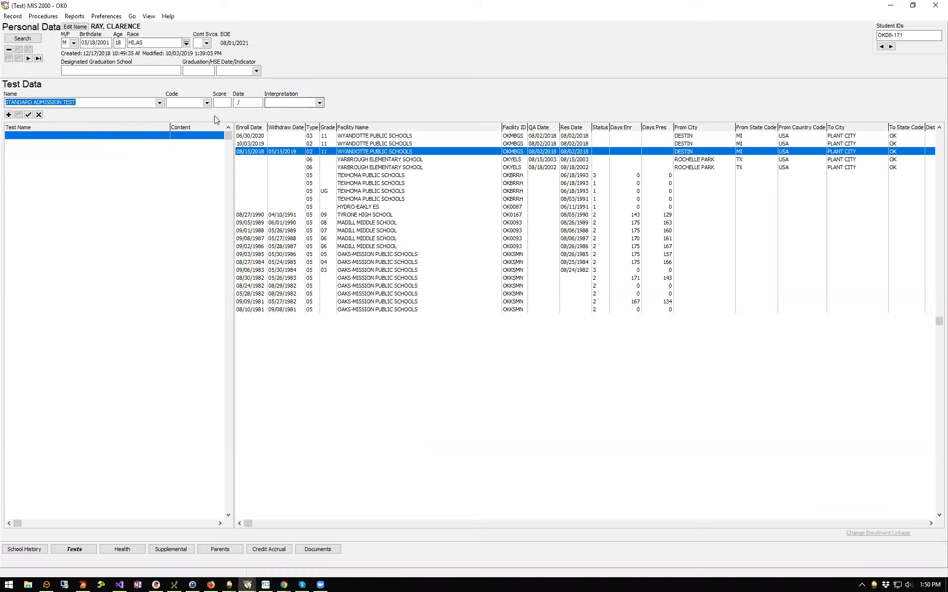
{"action": "key", "text": "Tab"}
{"action": "key", "text": "Tab"}
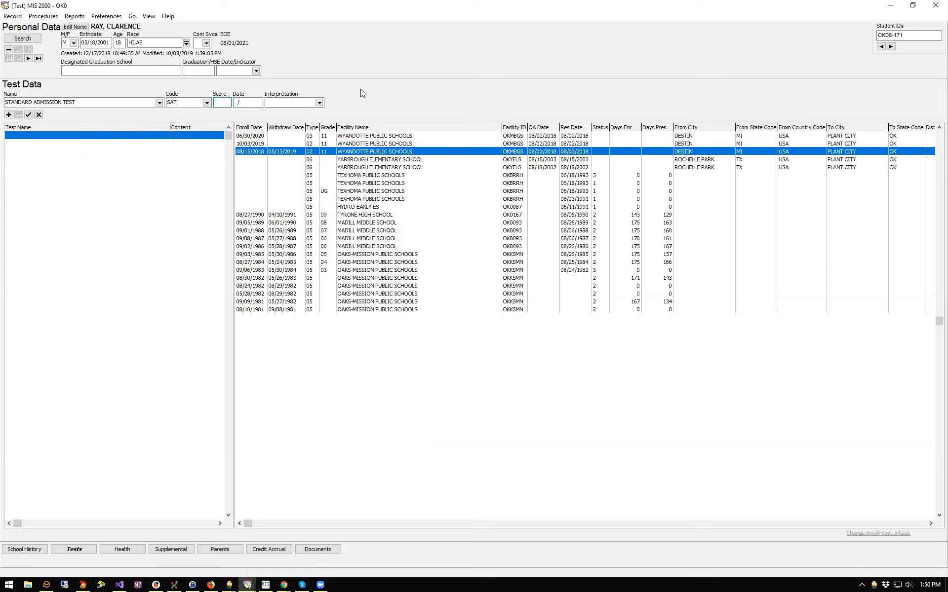
{"action": "type", "text": "99"}
Date the test 03/2019, set interpretation to Advanced, and post the record
{"action": "left_click", "coordinate": [249, 101]}
{"action": "key", "text": "Left"}
{"action": "key", "text": "Left"}
{"action": "type", "text": "0319"}
{"action": "key", "text": "Left"}
{"action": "key", "text": "Left"}
{"action": "type", "text": "2019"}
{"action": "key", "text": "Tab"}
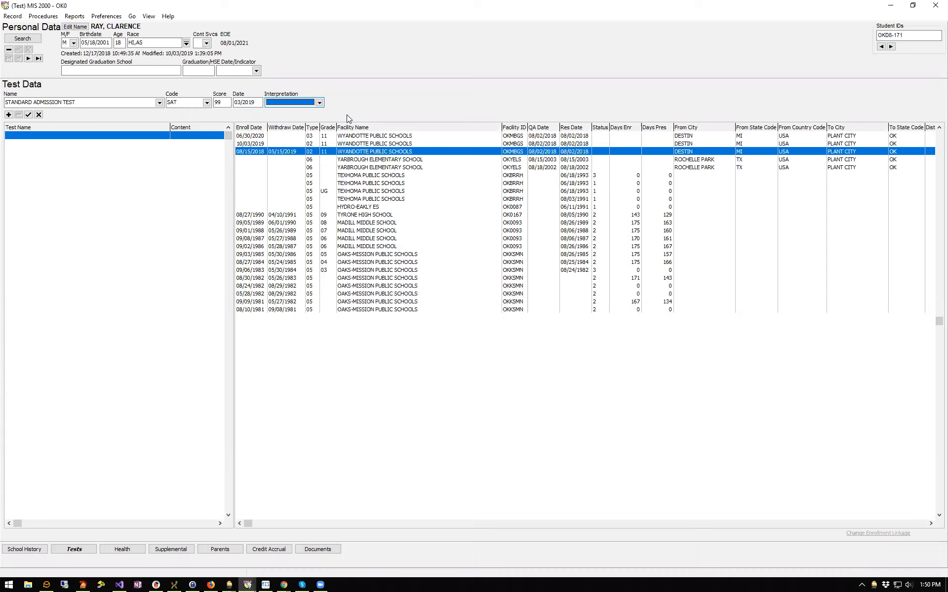
{"action": "left_click", "coordinate": [320, 103]}
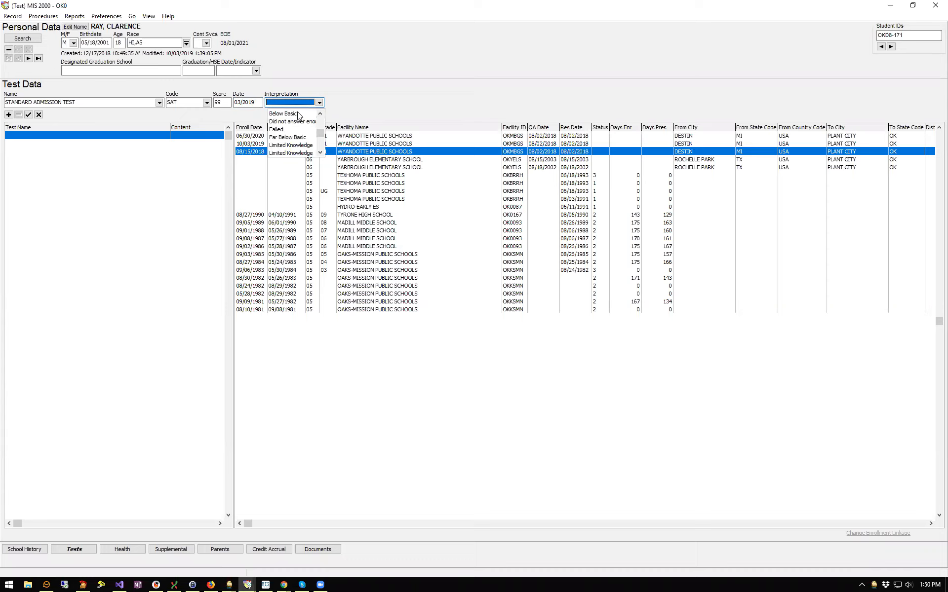
{"action": "left_click", "coordinate": [320, 124]}
{"action": "left_click", "coordinate": [284, 114]}
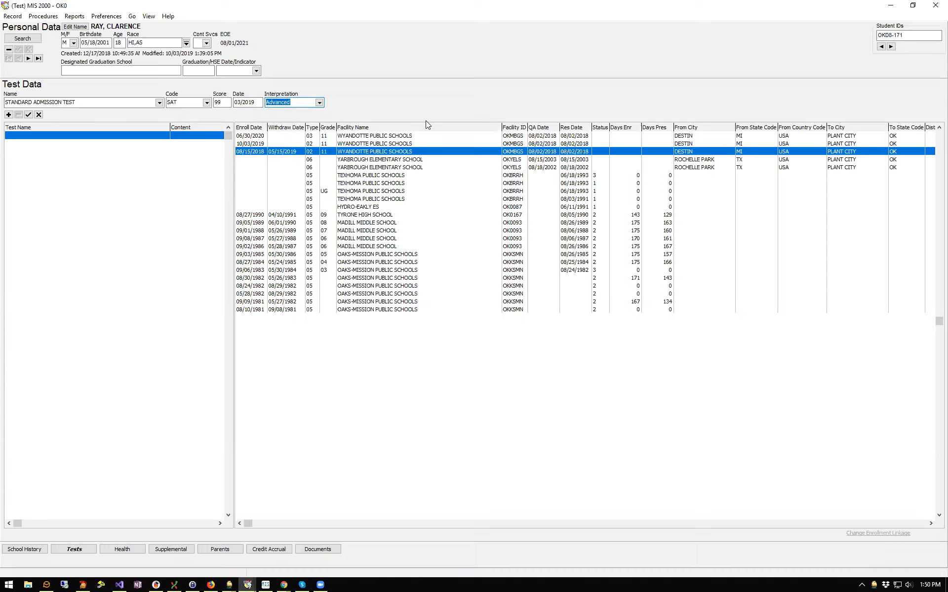
{"action": "left_click", "coordinate": [28, 116]}
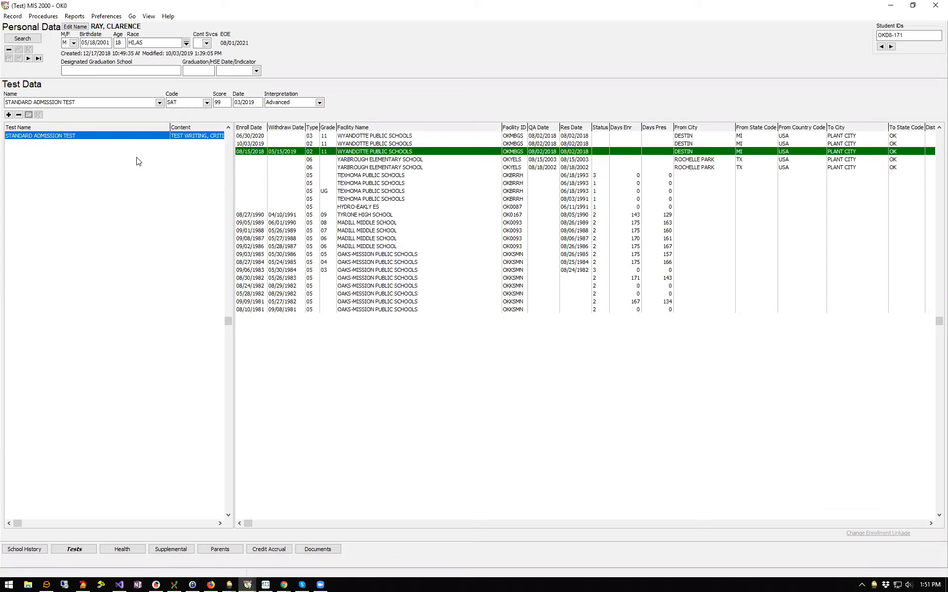
Select the 10/03/2019 enrollment and insert a new test record
{"action": "left_click", "coordinate": [263, 144]}
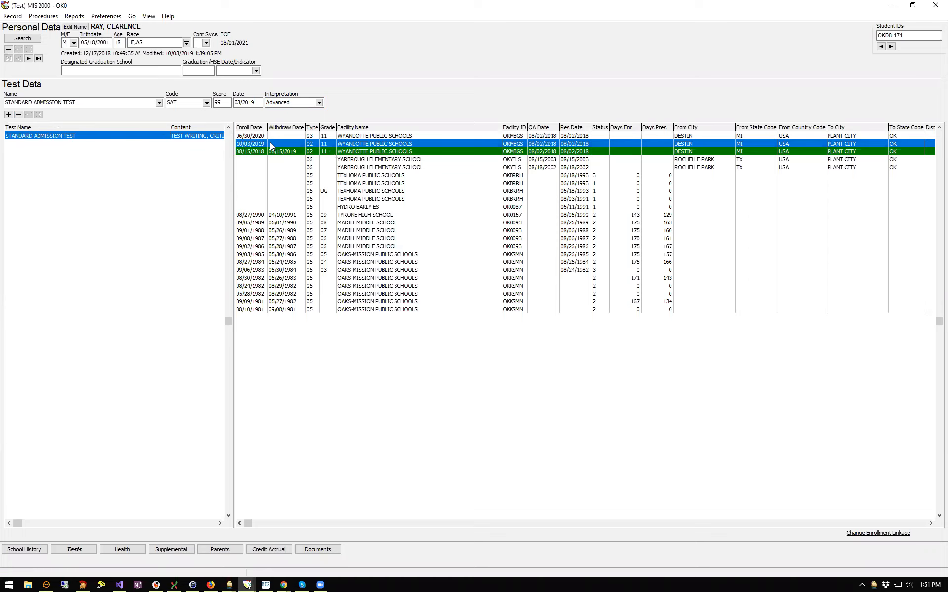
{"action": "left_click", "coordinate": [9, 115]}
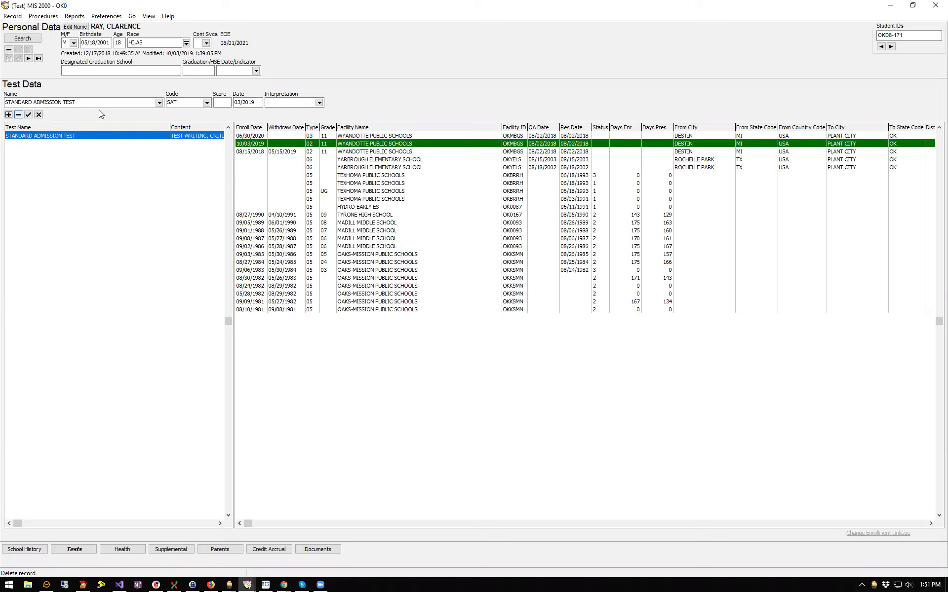
Save a UNITED STATES HISTORY test with score 99, date 10/2019, interpretation Advanced
{"action": "left_click", "coordinate": [159, 102]}
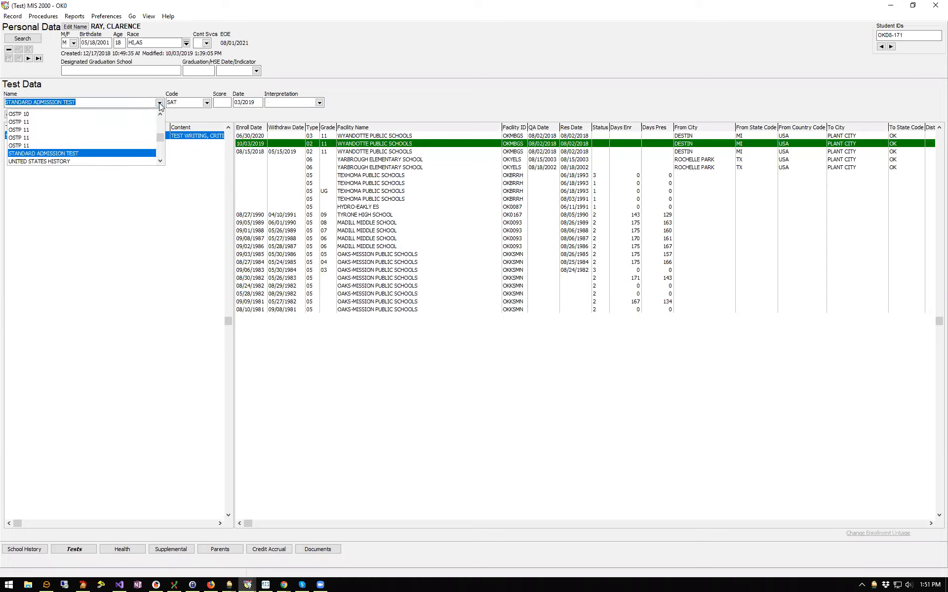
{"action": "left_click", "coordinate": [58, 163]}
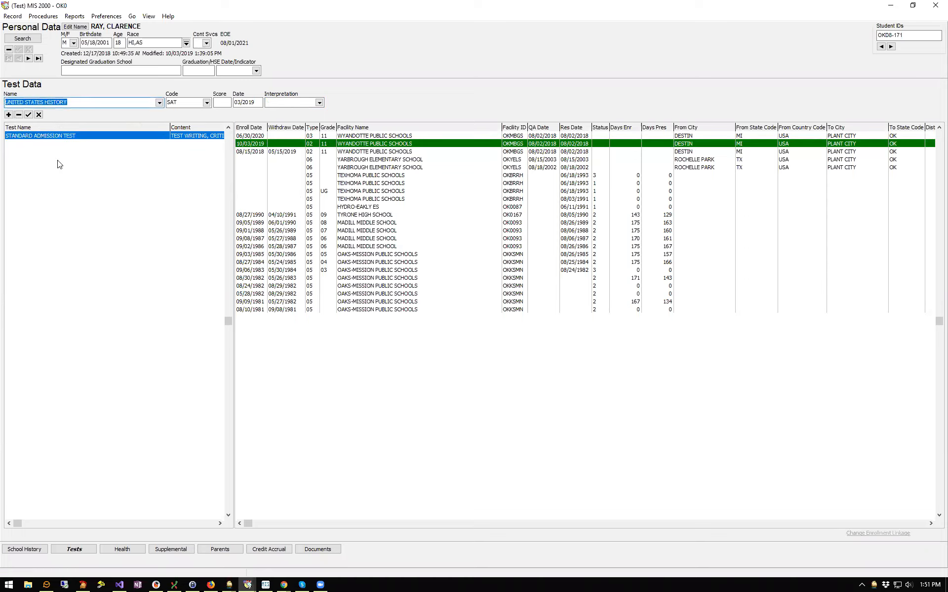
{"action": "left_click", "coordinate": [221, 103]}
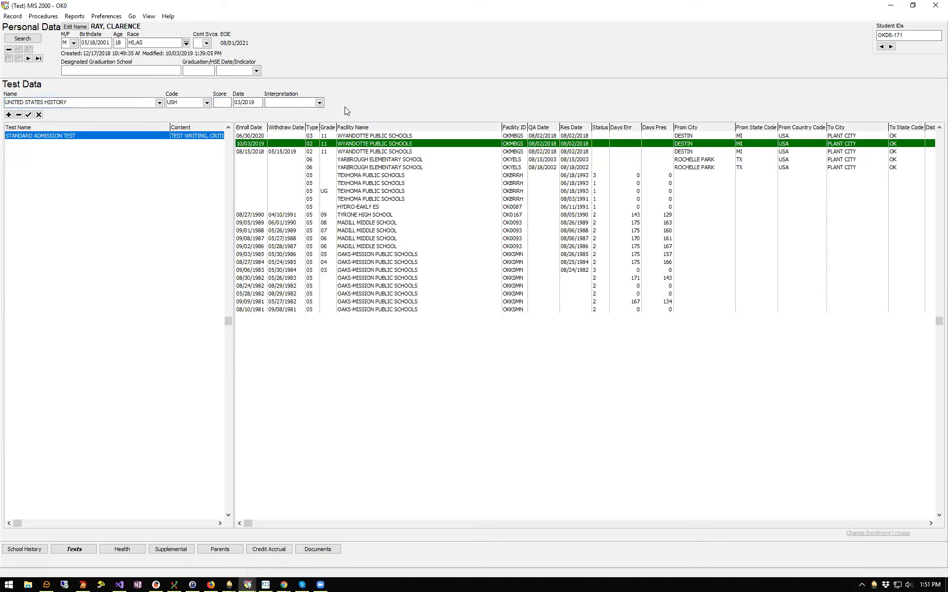
{"action": "type", "text": "99"}
{"action": "left_click", "coordinate": [238, 102]}
{"action": "type", "text": "1003"}
{"action": "key", "text": "BackSpace"}
{"action": "key", "text": "BackSpace"}
{"action": "type", "text": "20"}
{"action": "left_click", "coordinate": [319, 102]}
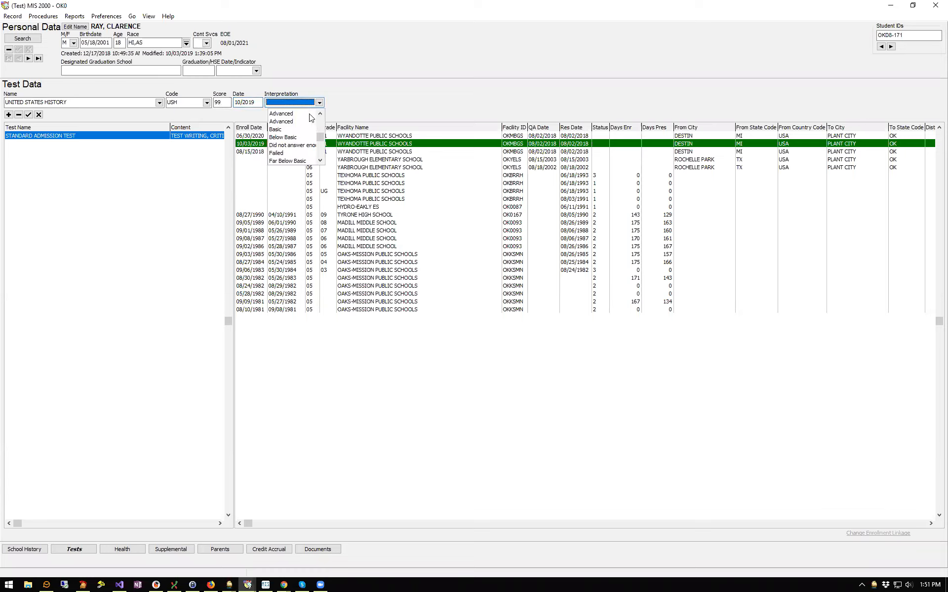
{"action": "left_click", "coordinate": [292, 115]}
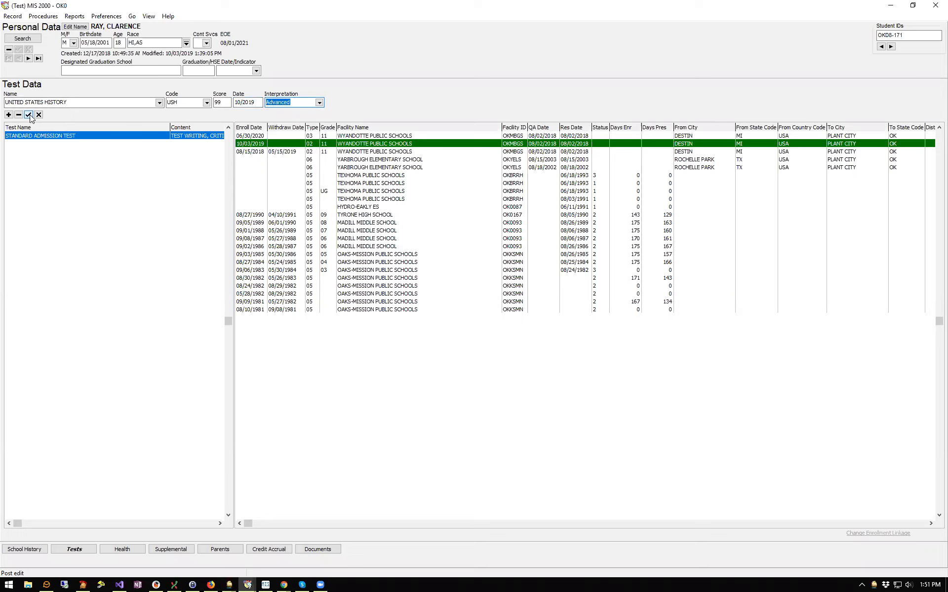
{"action": "left_click", "coordinate": [29, 115]}
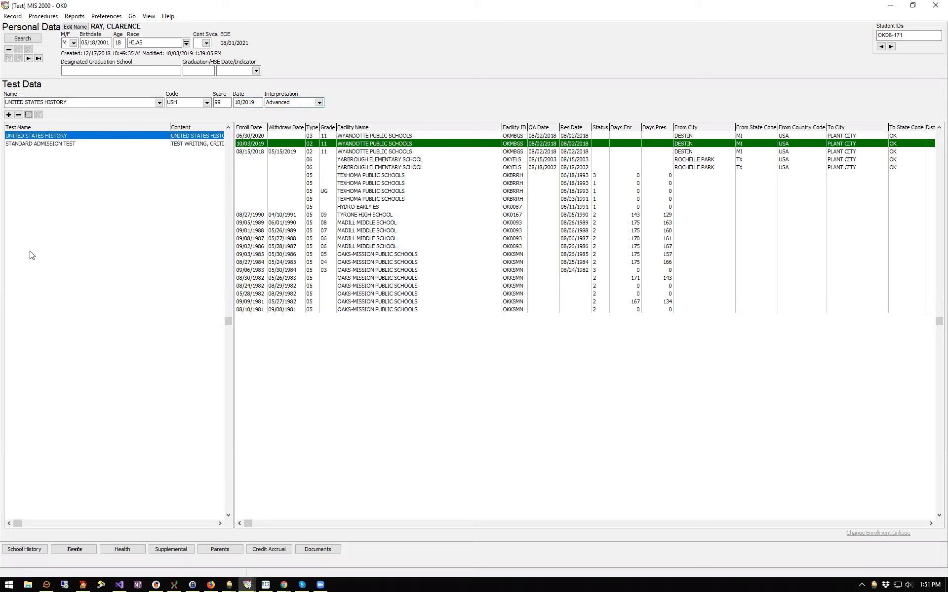
Compare the Standard Admission Test and United States History records, then show Health Data
{"action": "left_click", "coordinate": [38, 144]}
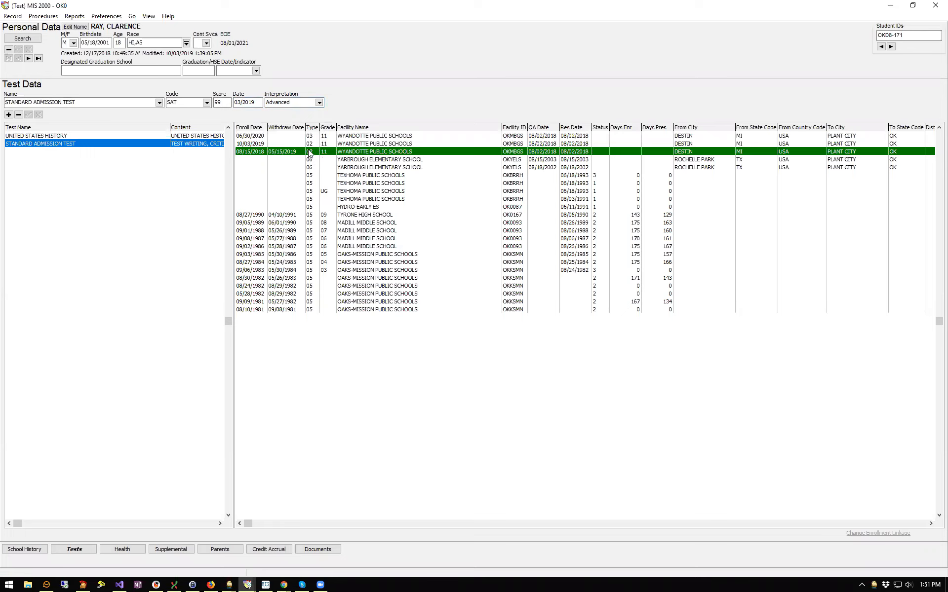
{"action": "left_click", "coordinate": [152, 137]}
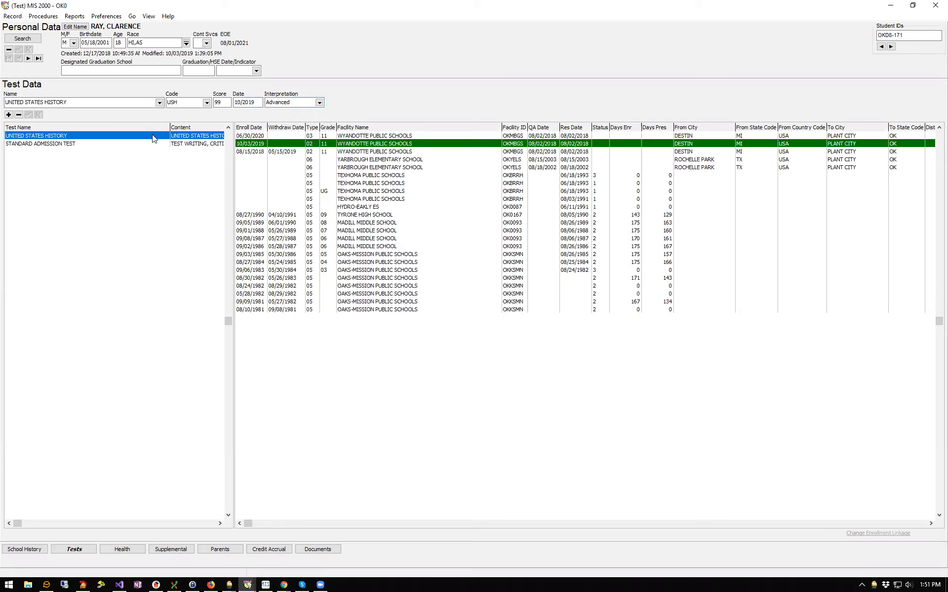
{"action": "left_click", "coordinate": [150, 143]}
{"action": "left_click", "coordinate": [150, 137]}
{"action": "left_click", "coordinate": [151, 144]}
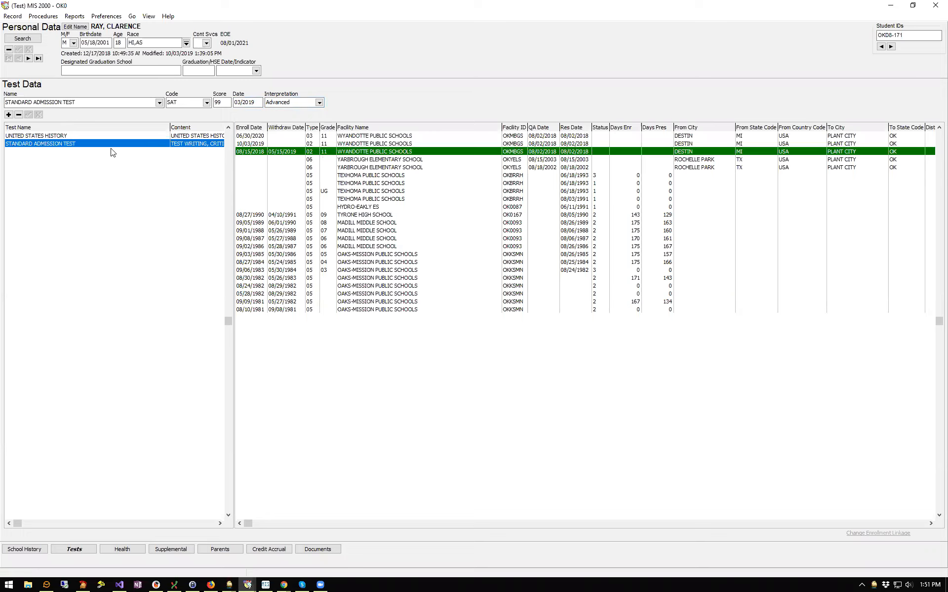
{"action": "left_click", "coordinate": [111, 135]}
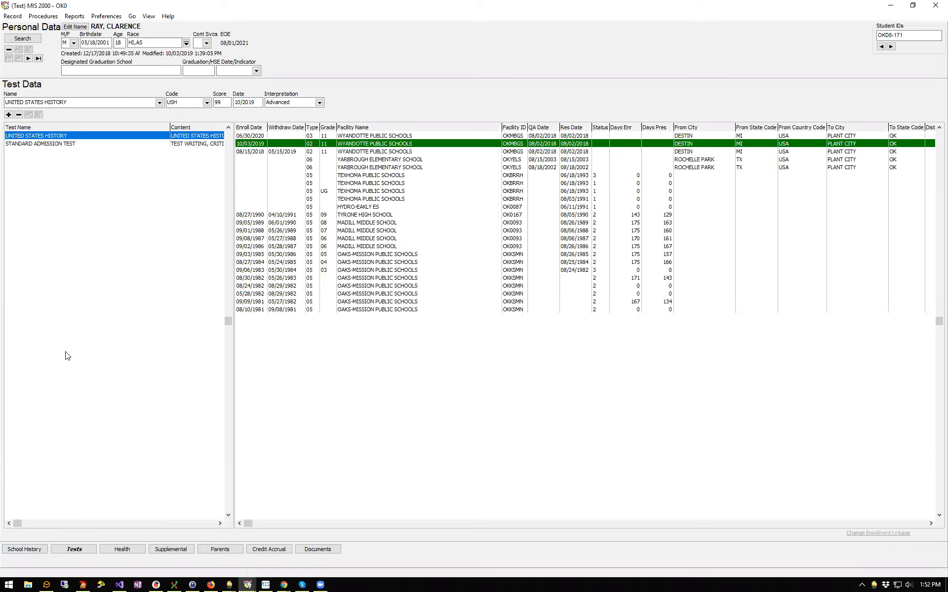
{"action": "left_click", "coordinate": [130, 548]}
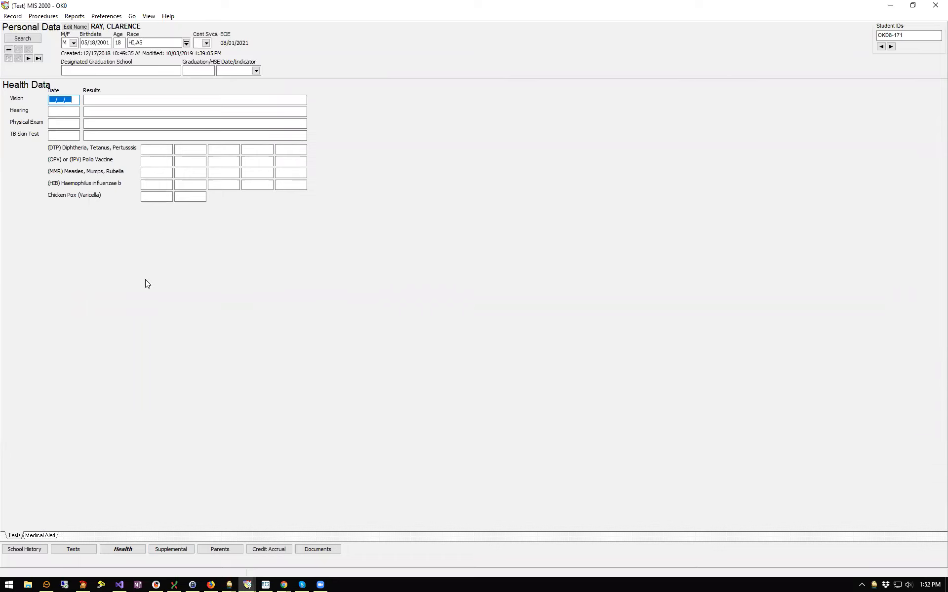
Review the health screening and medical alert data, then show Supplemental Programs
{"action": "left_click", "coordinate": [150, 149]}
{"action": "left_click", "coordinate": [44, 535]}
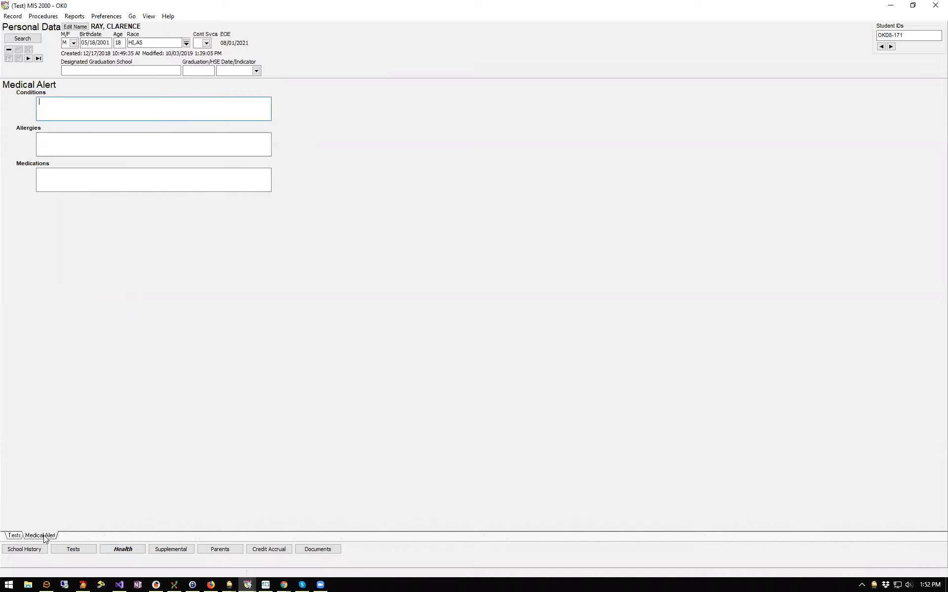
{"action": "left_click", "coordinate": [13, 535]}
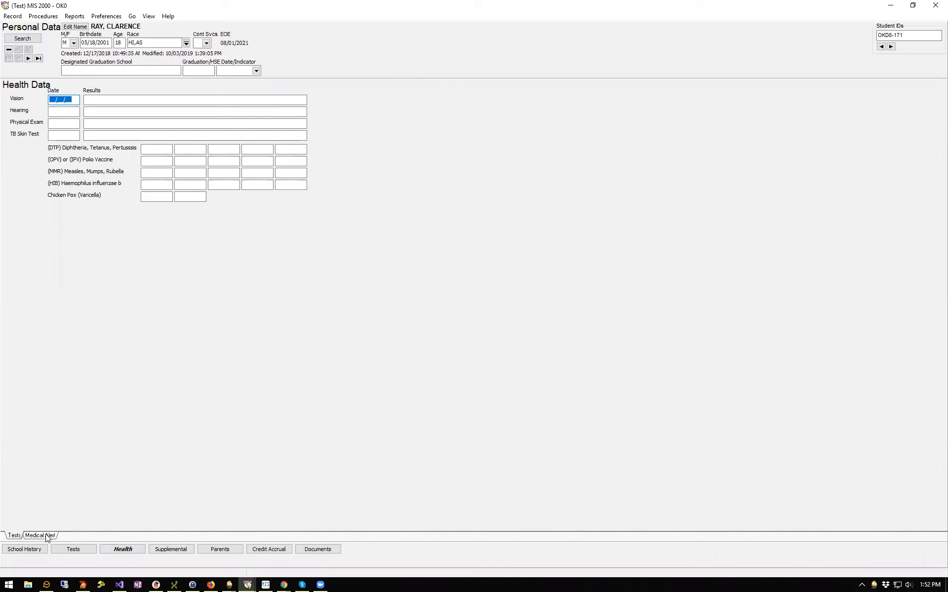
{"action": "left_click", "coordinate": [184, 548]}
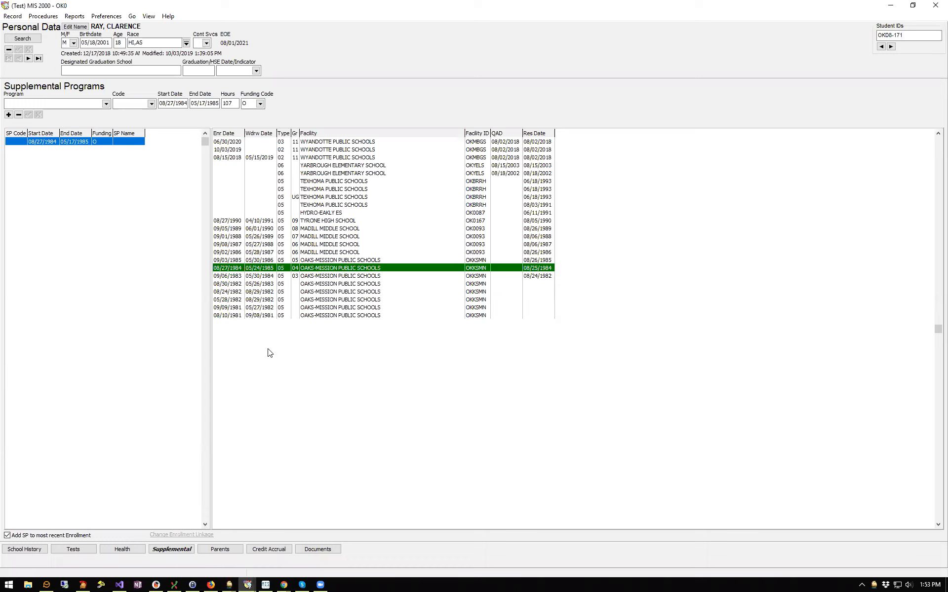
{"action": "left_click", "coordinate": [263, 159]}
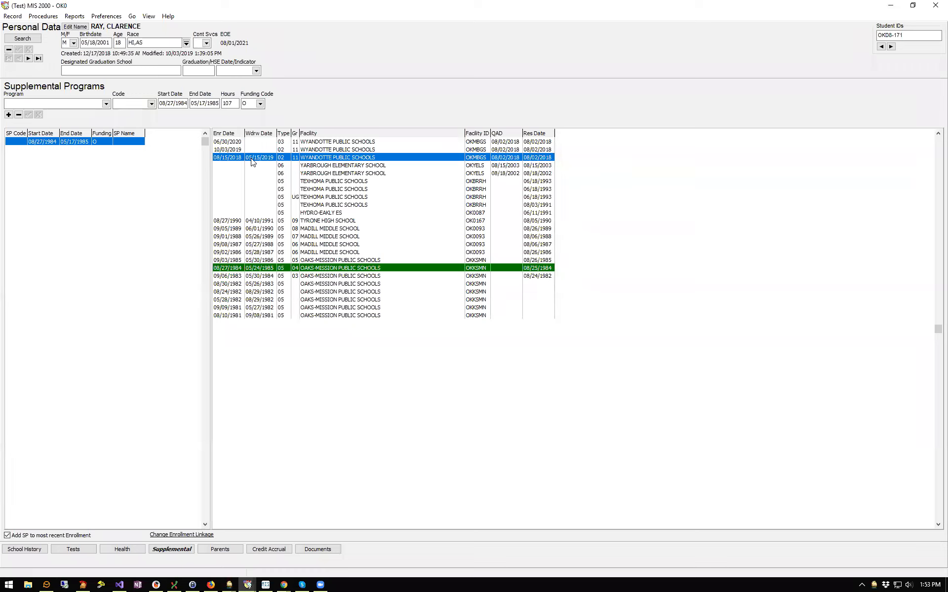
{"action": "left_click", "coordinate": [9, 115]}
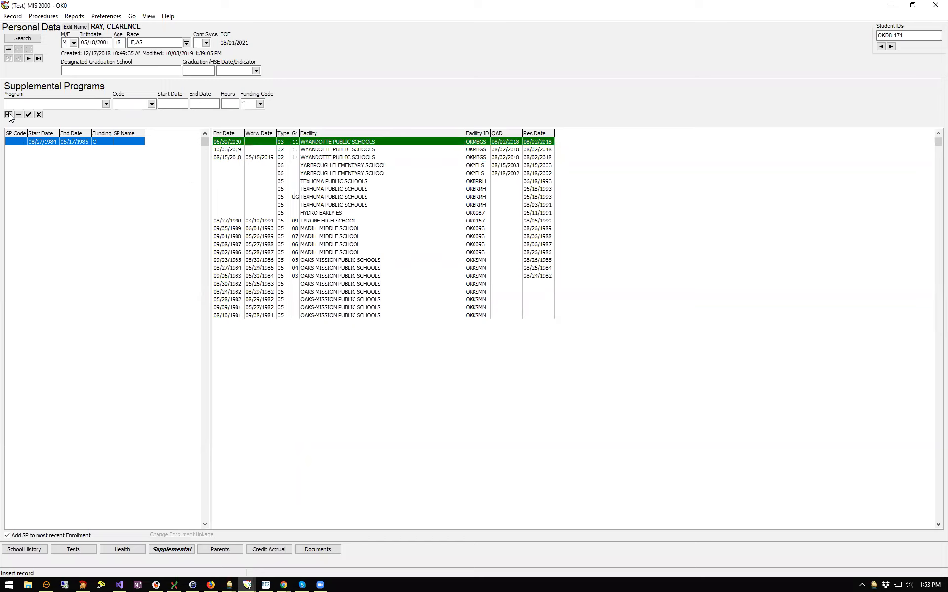
{"action": "left_click", "coordinate": [106, 104]}
{"action": "left_click", "coordinate": [68, 130]}
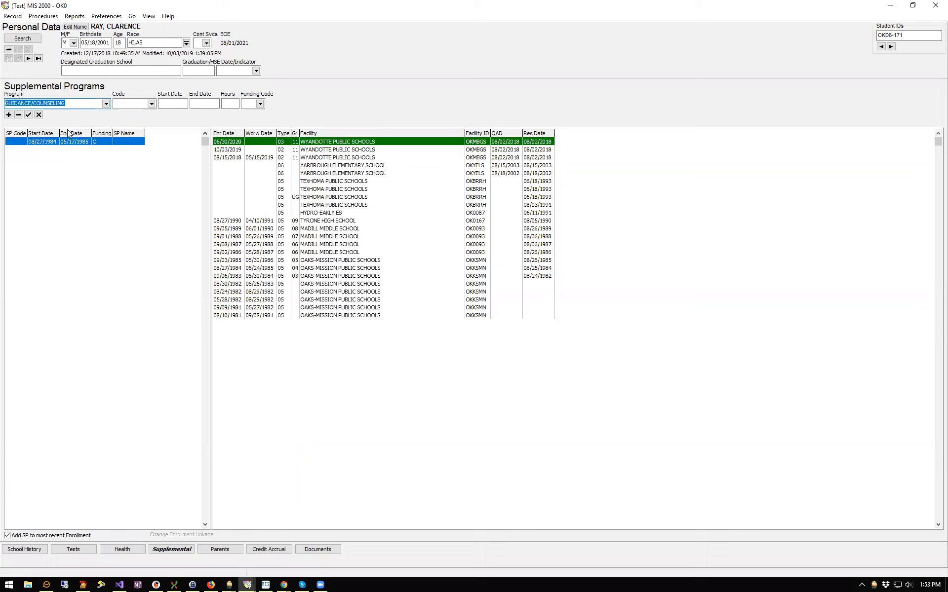
{"action": "left_click", "coordinate": [160, 105]}
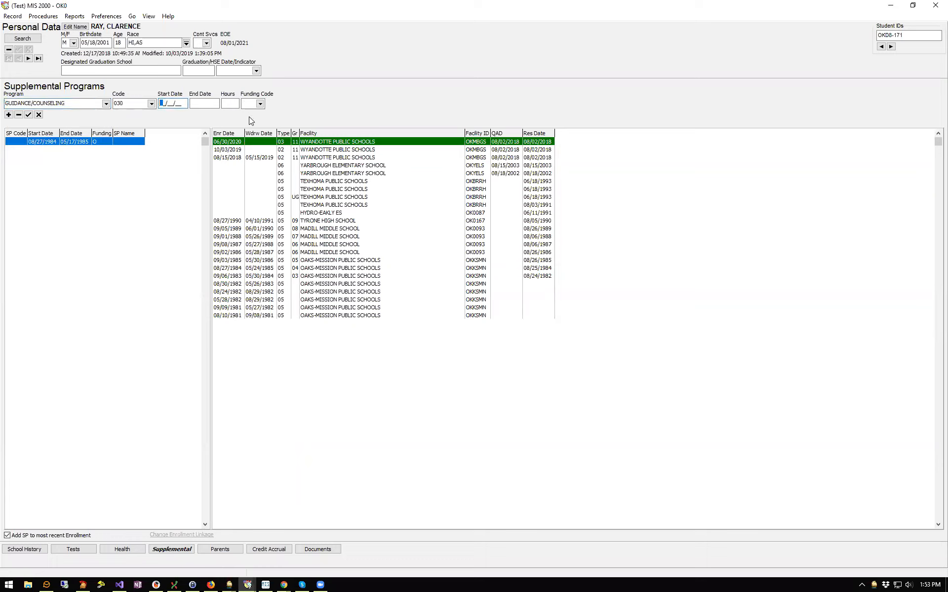
{"action": "type", "text": "06/30/20"}
{"action": "key", "text": "Tab"}
{"action": "type", "text": "06/30/20"}
{"action": "key", "text": "Tab"}
{"action": "type", "text": "1"}
{"action": "key", "text": "Tab"}
{"action": "key", "text": "alt+Down"}
{"action": "key", "text": "m"}
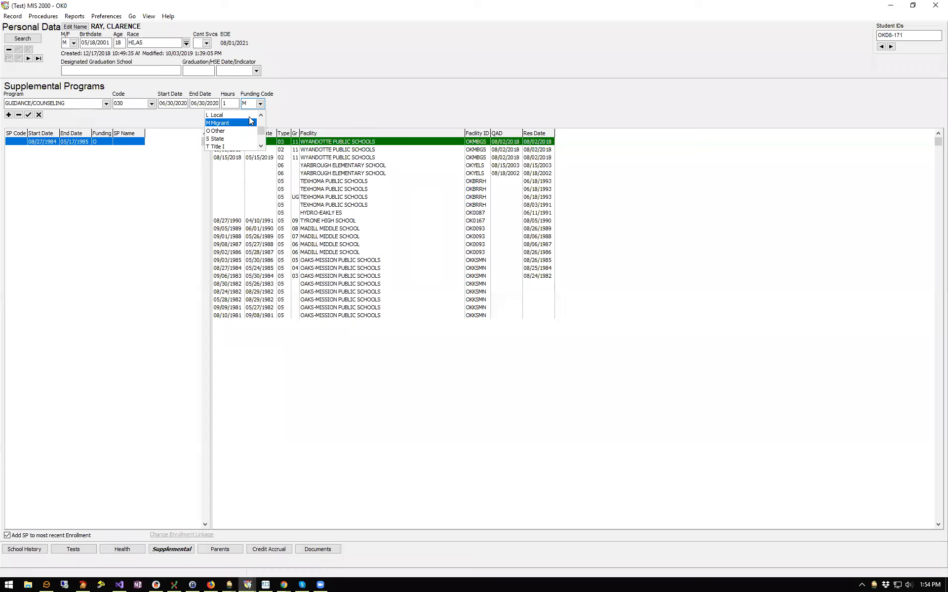
{"action": "key", "text": "Return"}
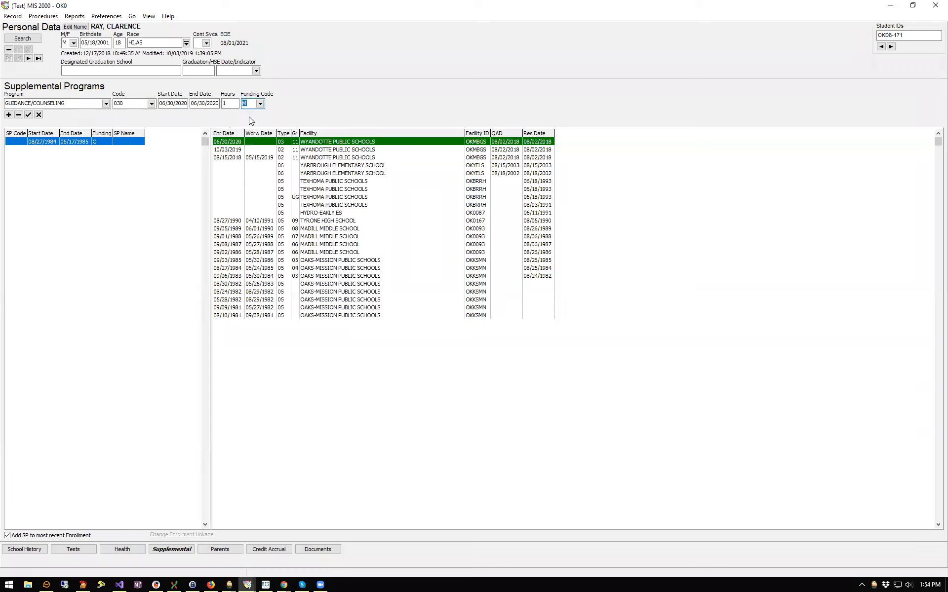
{"action": "left_click", "coordinate": [28, 115]}
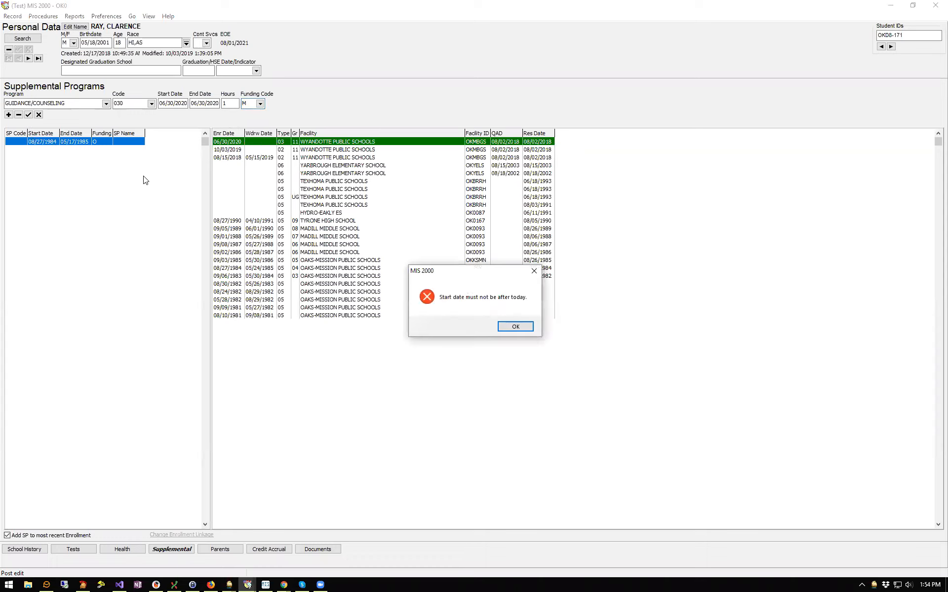
{"action": "left_click", "coordinate": [522, 326]}
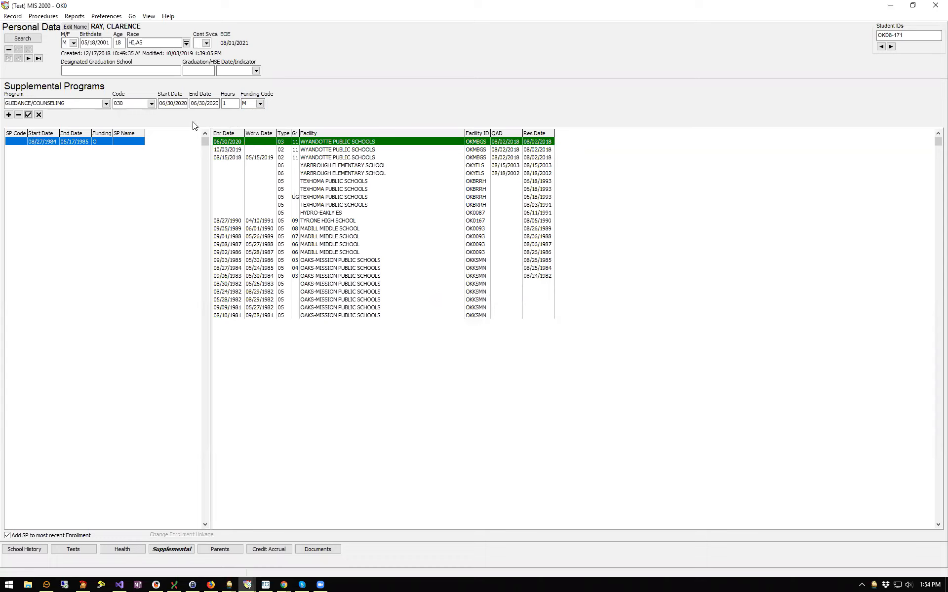
{"action": "left_click", "coordinate": [39, 116]}
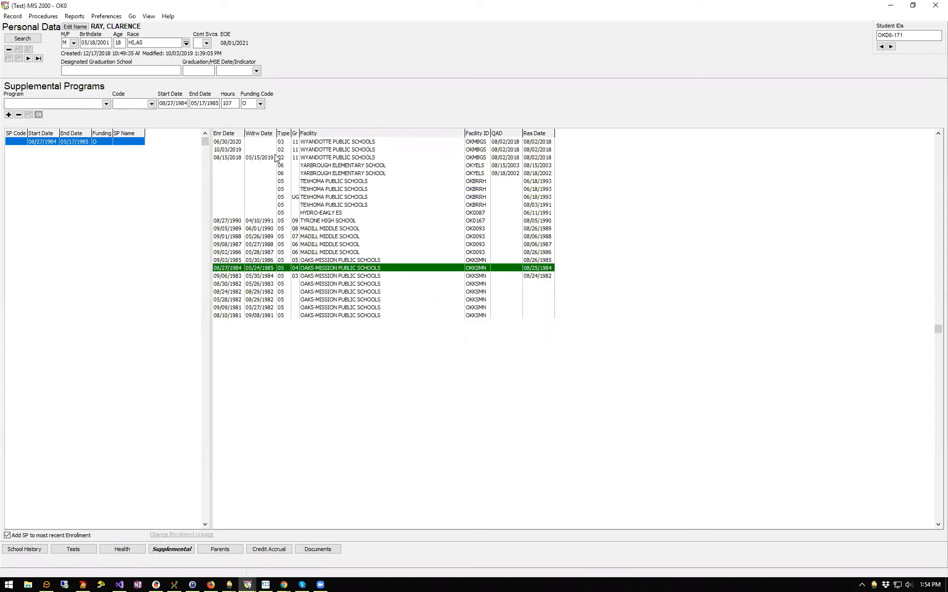
{"action": "left_click", "coordinate": [250, 150]}
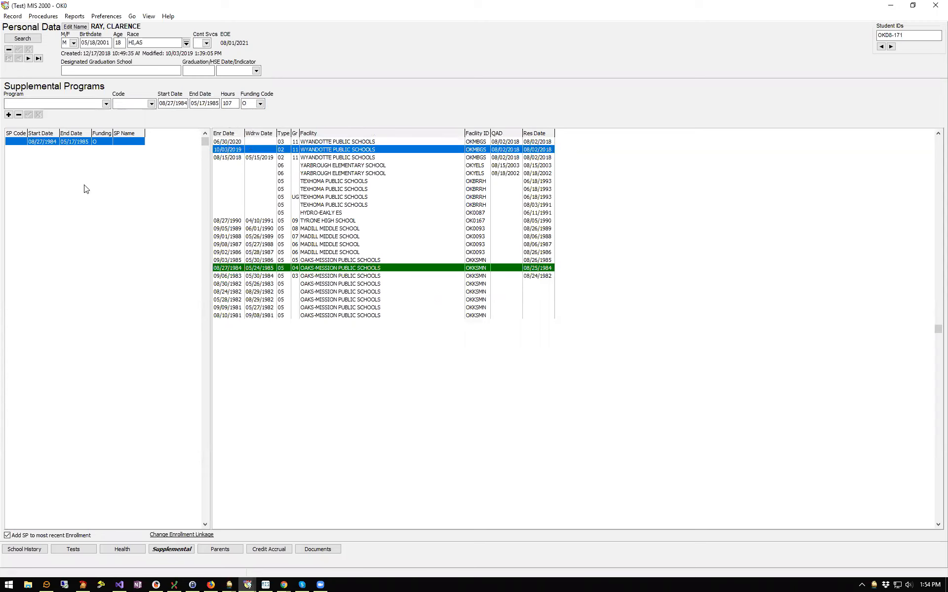
{"action": "left_click", "coordinate": [8, 115]}
{"action": "left_click", "coordinate": [105, 103]}
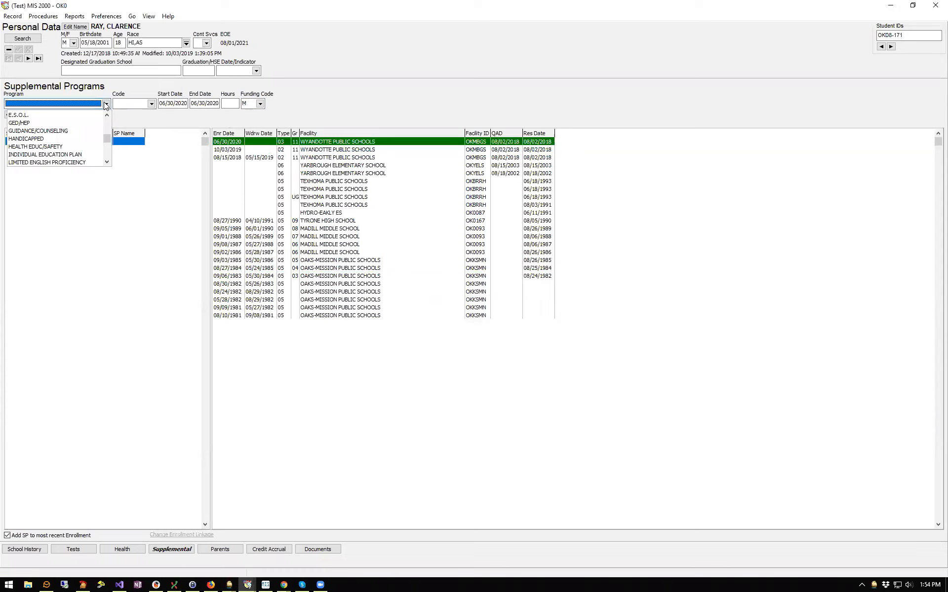
{"action": "left_click", "coordinate": [25, 131]}
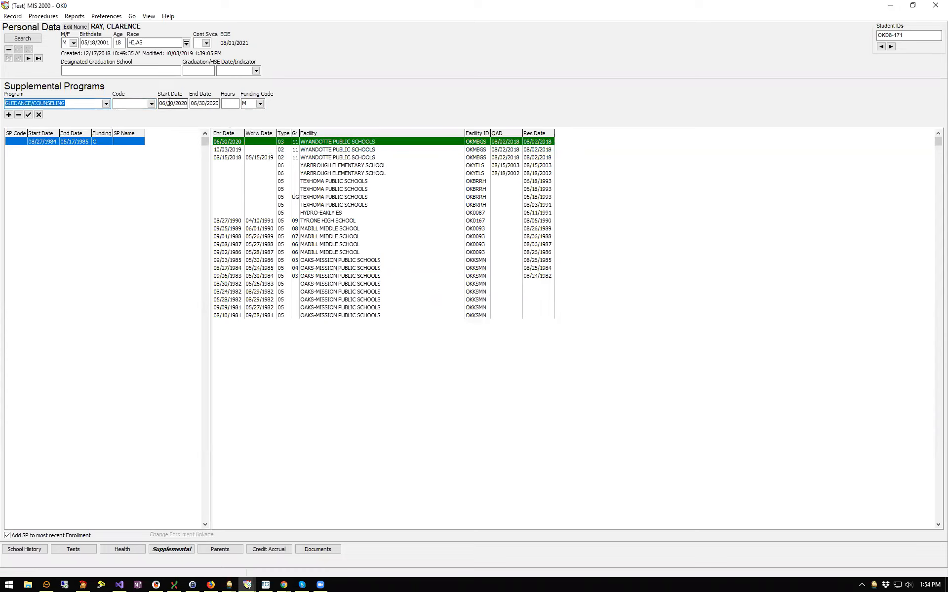
{"action": "left_click", "coordinate": [166, 102]}
{"action": "type", "text": "10/03/"}
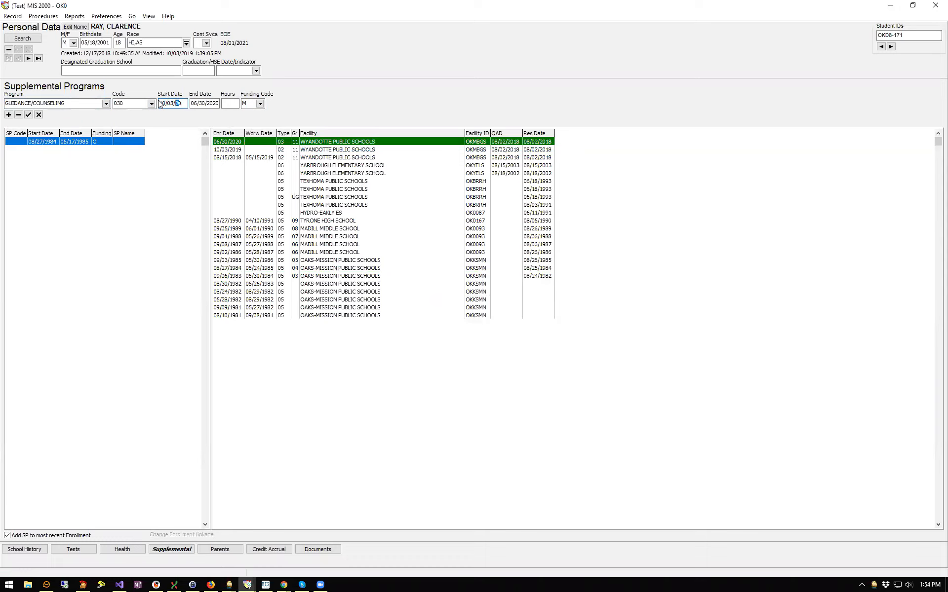
{"action": "type", "text": "19"}
{"action": "key", "text": "Tab"}
{"action": "type", "text": "100319"}
{"action": "key", "text": "Tab"}
{"action": "type", "text": "1"}
{"action": "left_click", "coordinate": [28, 115]}
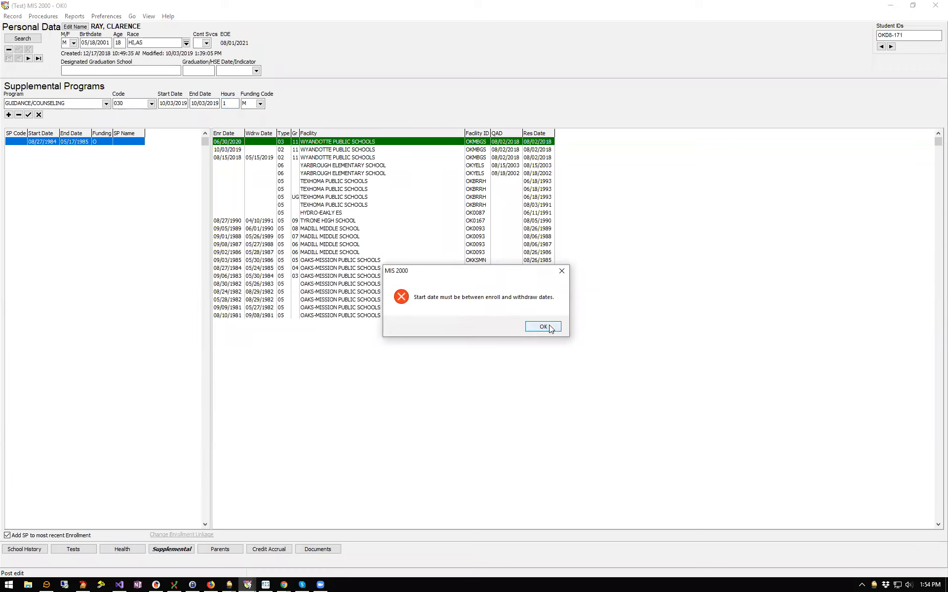
{"action": "left_click", "coordinate": [543, 327]}
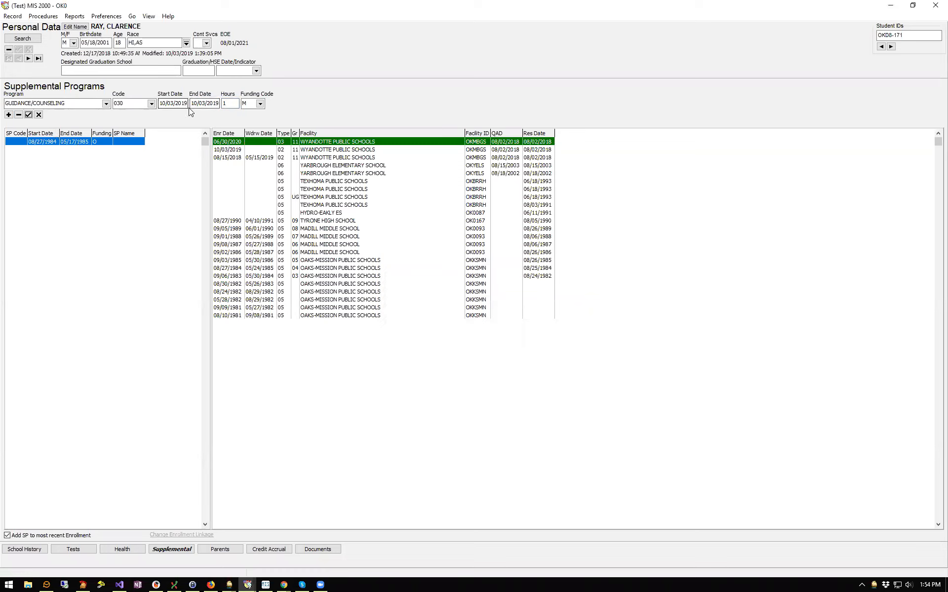
{"action": "left_click", "coordinate": [39, 115]}
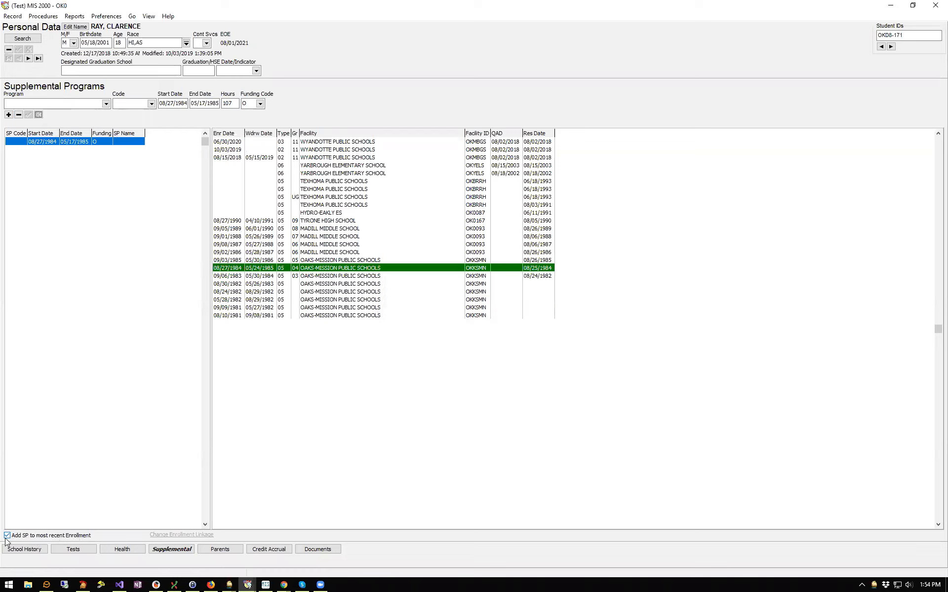
Turn off 'Add SP to most recent Enrollment' and select the 10/03/2019 enrollment
{"action": "left_click", "coordinate": [243, 142]}
{"action": "left_click", "coordinate": [242, 150]}
{"action": "left_click", "coordinate": [244, 142]}
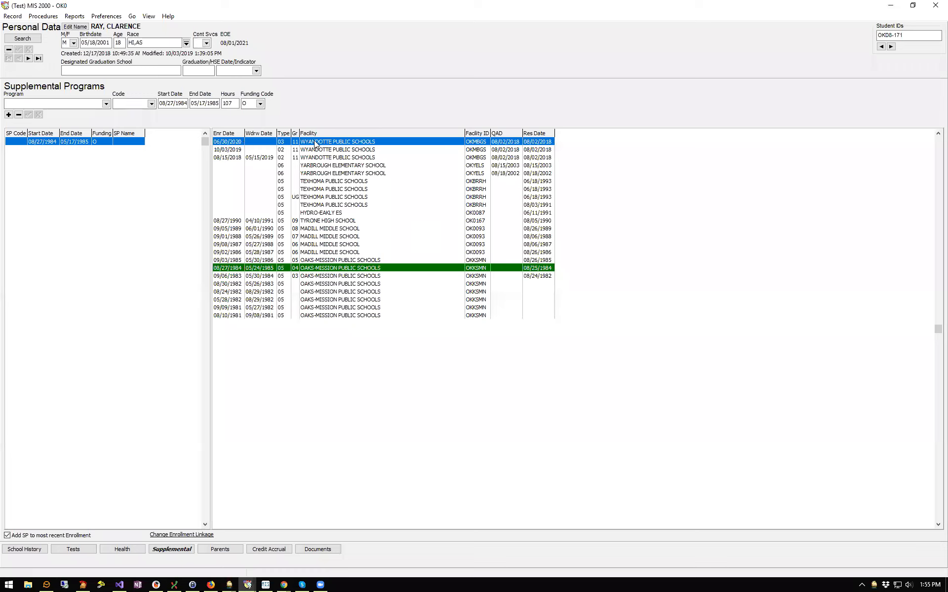
{"action": "left_click", "coordinate": [8, 536]}
{"action": "left_click", "coordinate": [236, 152]}
Add and save a GUIDANCE/COUNSELING program with 1 hour, then compare it with the 1984 entry
{"action": "left_click", "coordinate": [9, 114]}
{"action": "left_click", "coordinate": [105, 103]}
{"action": "left_click", "coordinate": [50, 141]}
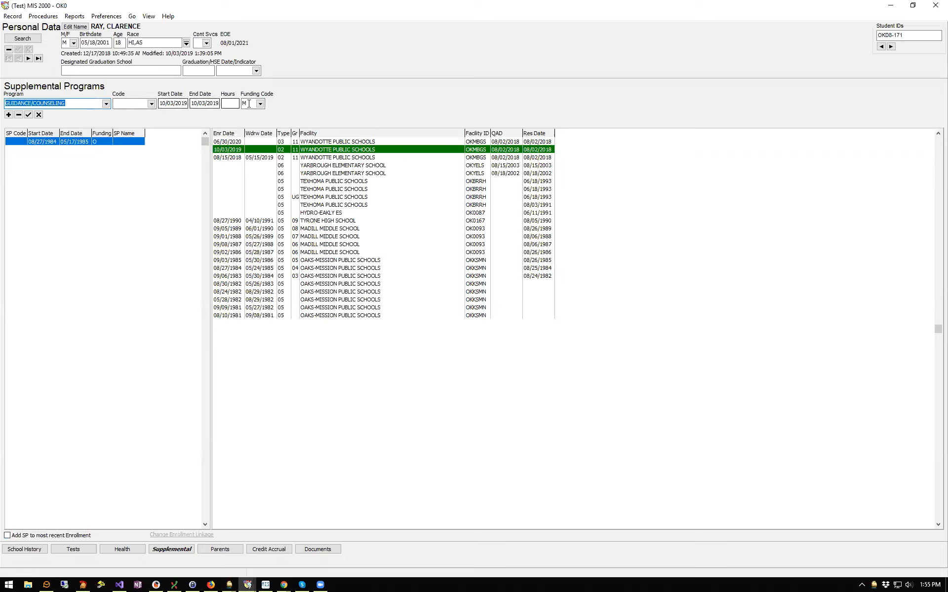
{"action": "left_click", "coordinate": [229, 103]}
{"action": "type", "text": "1"}
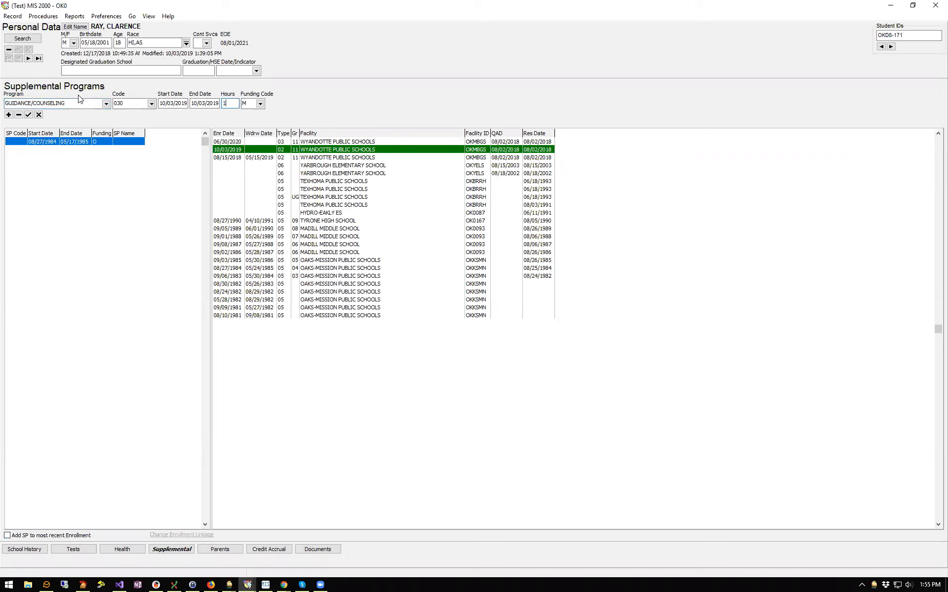
{"action": "left_click", "coordinate": [28, 115]}
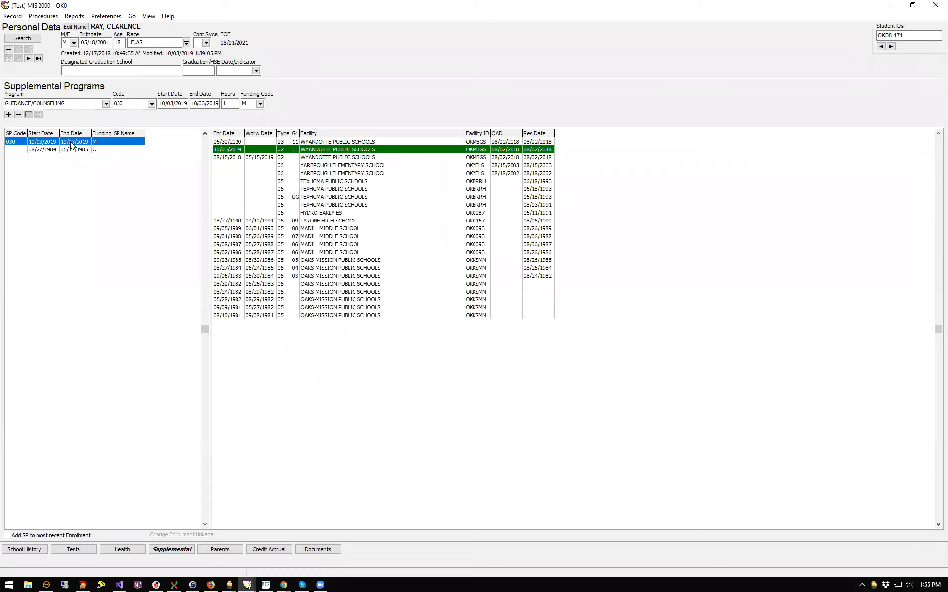
{"action": "left_click", "coordinate": [70, 149]}
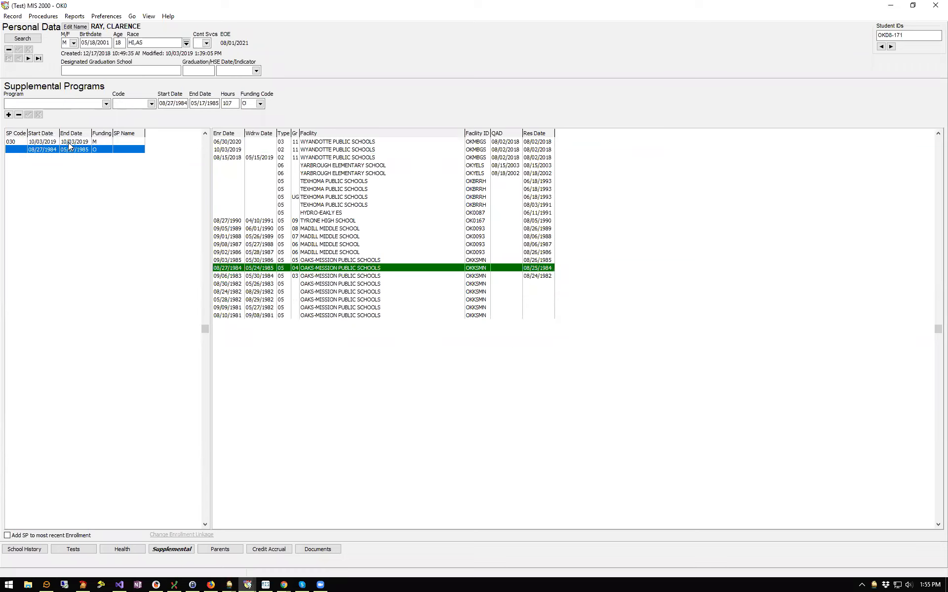
{"action": "left_click", "coordinate": [70, 142]}
{"action": "left_click", "coordinate": [70, 150]}
{"action": "left_click", "coordinate": [69, 142]}
{"action": "left_click", "coordinate": [69, 150]}
{"action": "left_click", "coordinate": [70, 143]}
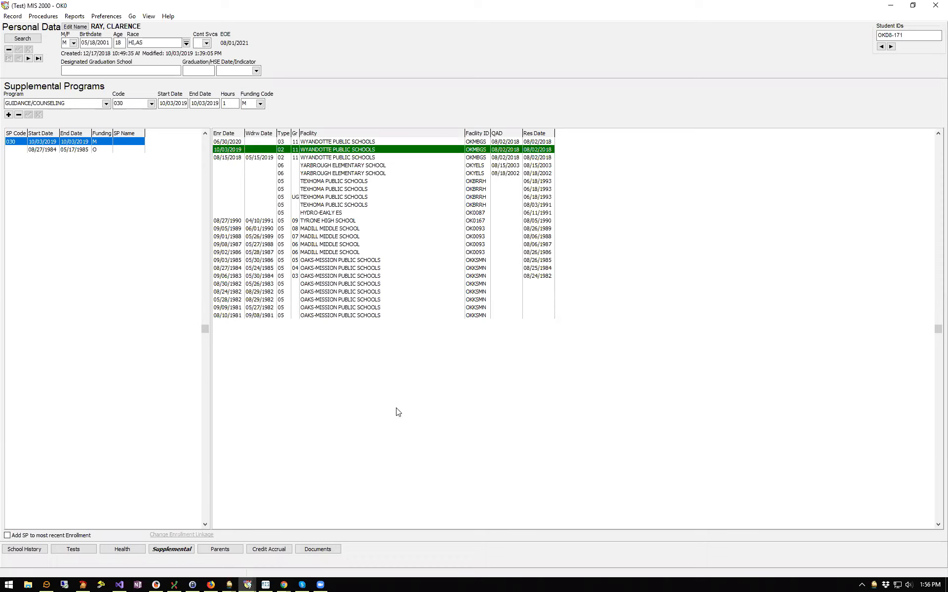
Review the parent information, then show the student's Course History
{"action": "left_click", "coordinate": [232, 551]}
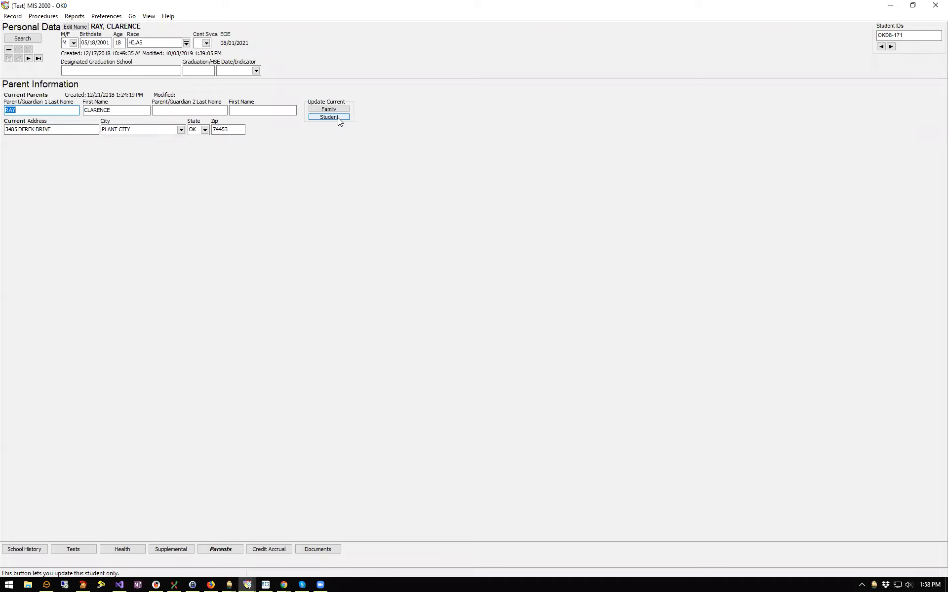
{"action": "left_click", "coordinate": [272, 549]}
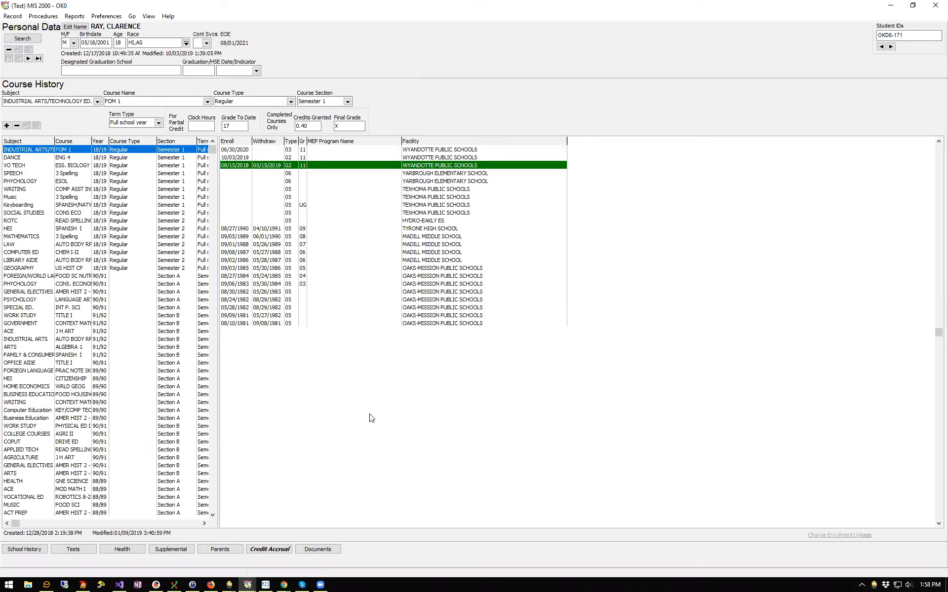
For the 10/03/2019 enrollment, start a HUMANITIES FOUNDATIONS LIVING course, Regular, Semester 1
{"action": "left_click", "coordinate": [243, 159]}
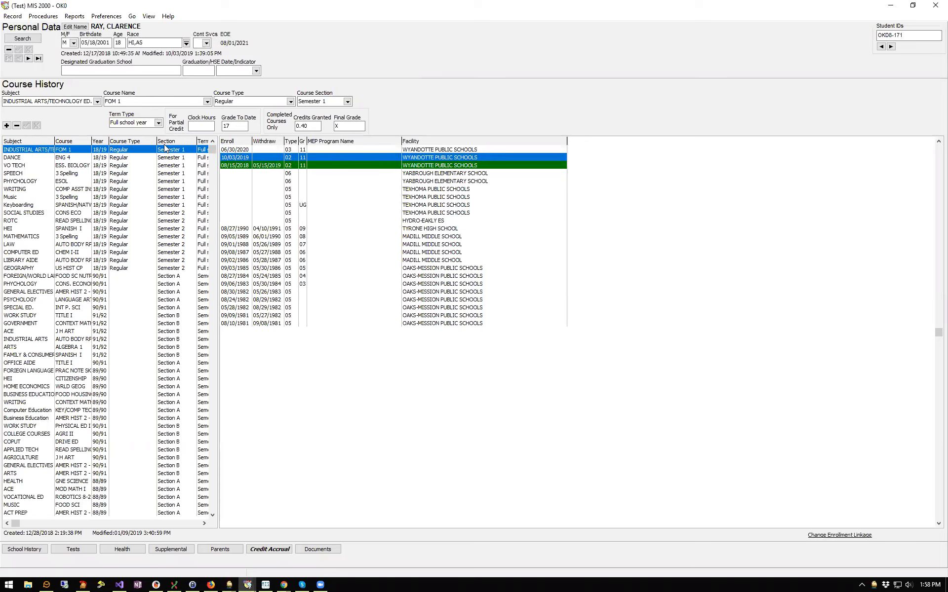
{"action": "left_click", "coordinate": [6, 126]}
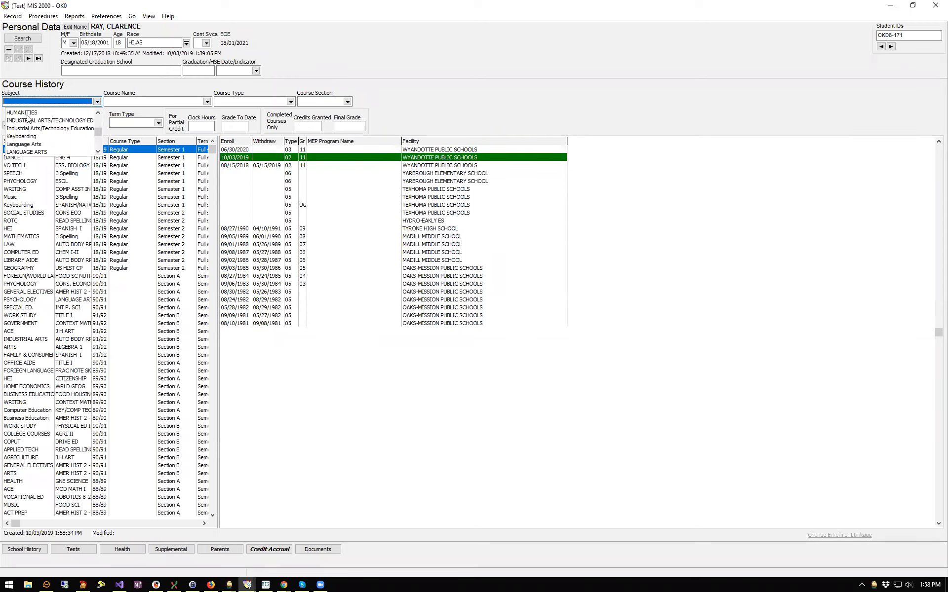
{"action": "left_click", "coordinate": [29, 113]}
{"action": "left_click", "coordinate": [199, 102]}
{"action": "left_click", "coordinate": [207, 101]}
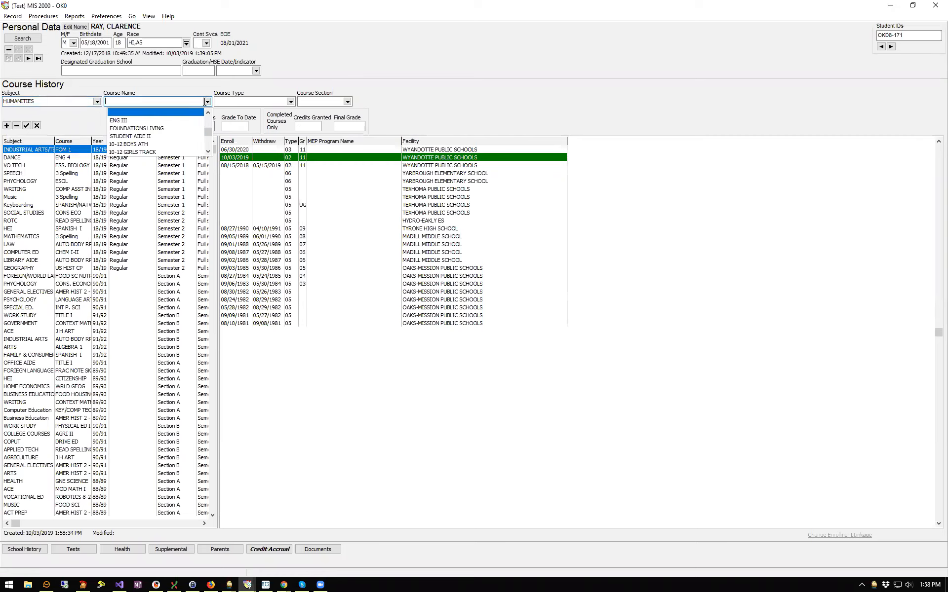
{"action": "left_click", "coordinate": [137, 129]}
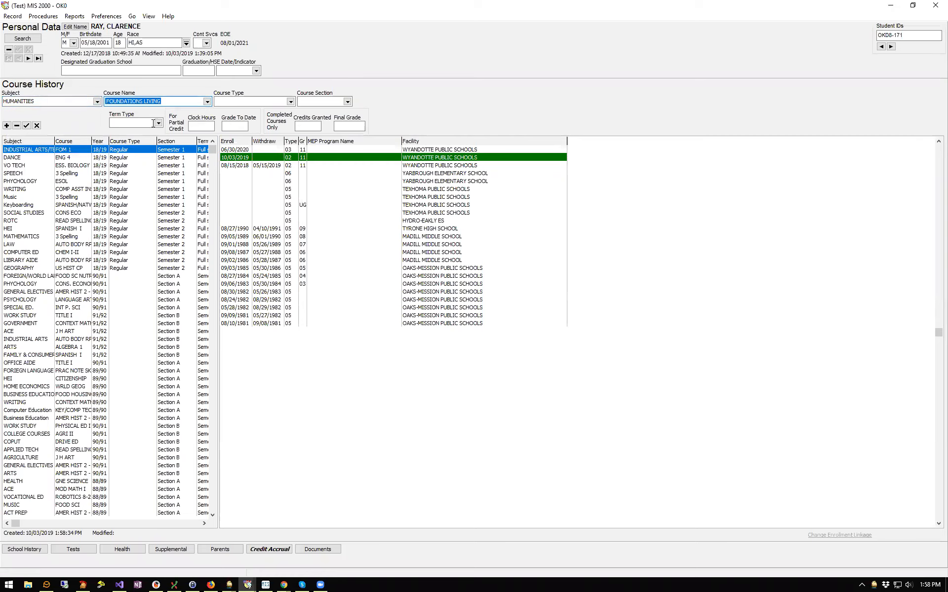
{"action": "left_click", "coordinate": [290, 102]}
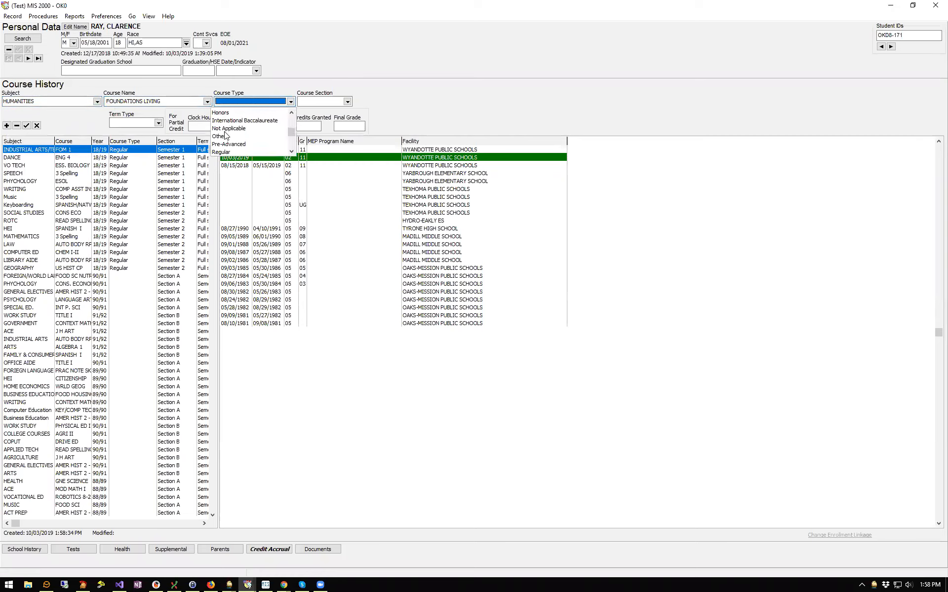
{"action": "left_click", "coordinate": [229, 153]}
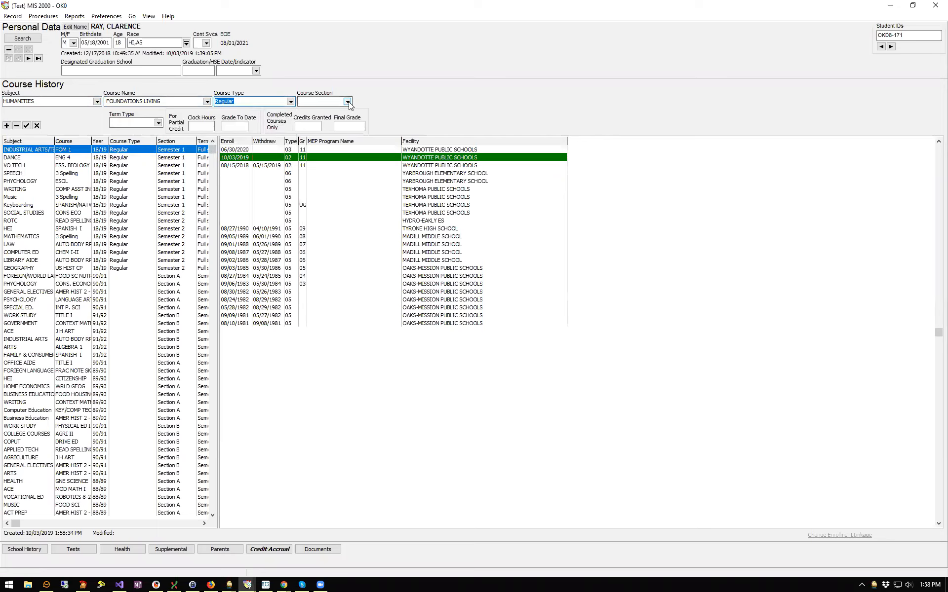
{"action": "left_click", "coordinate": [347, 102]}
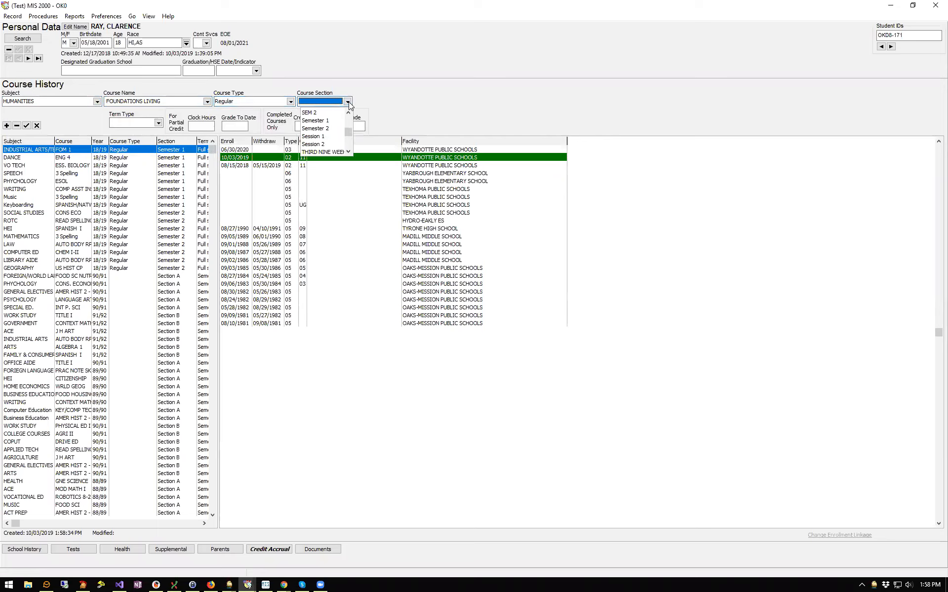
{"action": "left_click", "coordinate": [323, 121]}
Set the term type to Semester and post the Foundations Living course
{"action": "left_click", "coordinate": [157, 123]}
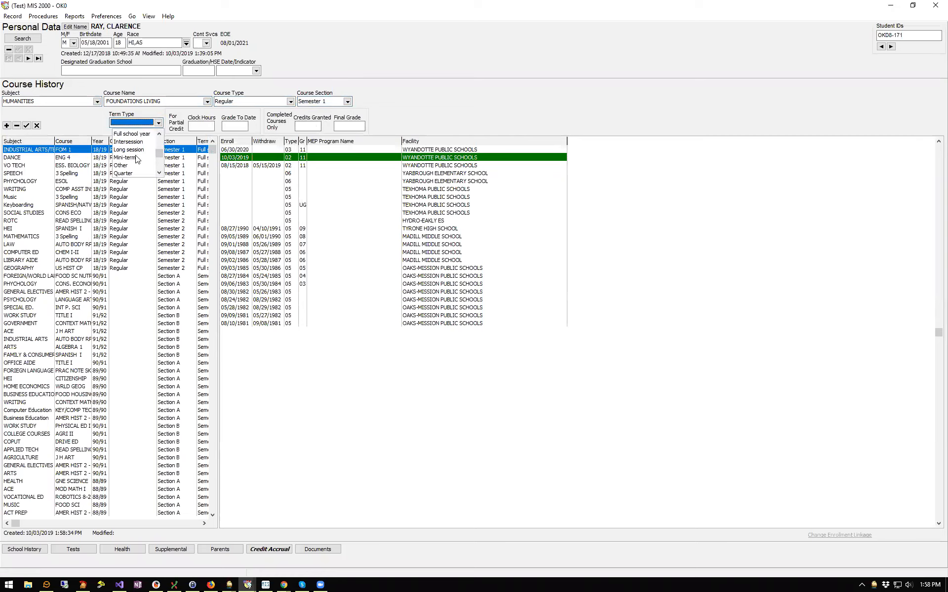
{"action": "left_click", "coordinate": [158, 165]}
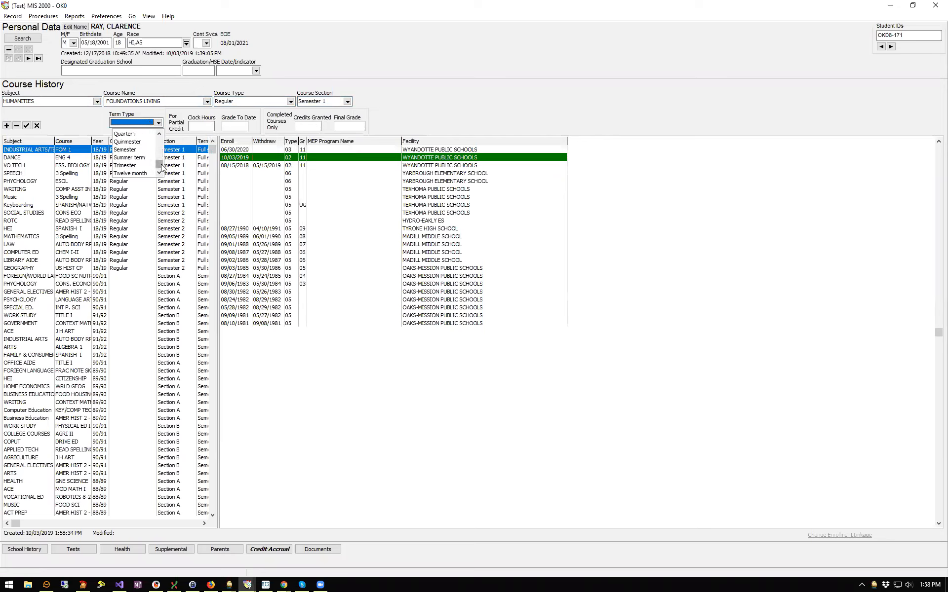
{"action": "left_click", "coordinate": [126, 150]}
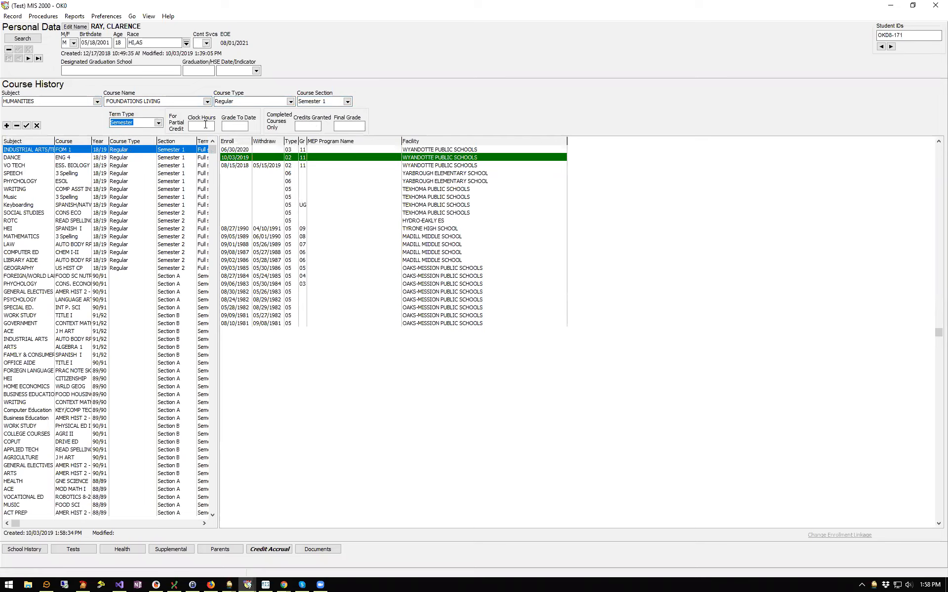
{"action": "left_click", "coordinate": [205, 125]}
{"action": "left_click", "coordinate": [242, 125]}
{"action": "left_click", "coordinate": [310, 127]}
{"action": "left_click", "coordinate": [358, 125]}
{"action": "left_click", "coordinate": [28, 127]}
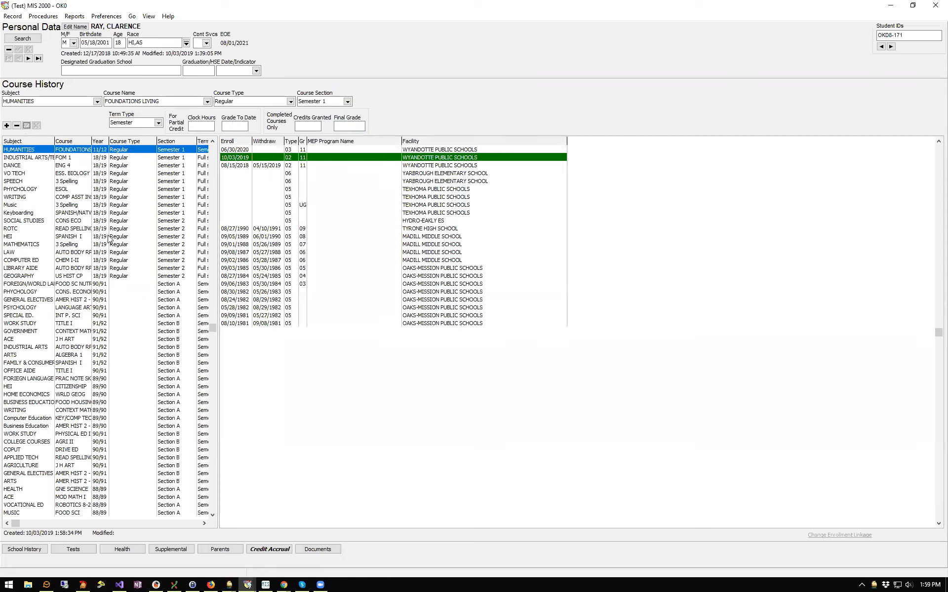
Look over the existing course entries, then show the student's Documents page
{"action": "left_click", "coordinate": [24, 158]}
{"action": "left_click", "coordinate": [43, 150]}
{"action": "left_click", "coordinate": [50, 157]}
{"action": "left_click", "coordinate": [50, 212]}
{"action": "left_click", "coordinate": [54, 293]}
{"action": "left_click", "coordinate": [67, 372]}
{"action": "left_click", "coordinate": [73, 426]}
{"action": "left_click", "coordinate": [79, 237]}
{"action": "left_click", "coordinate": [91, 197]}
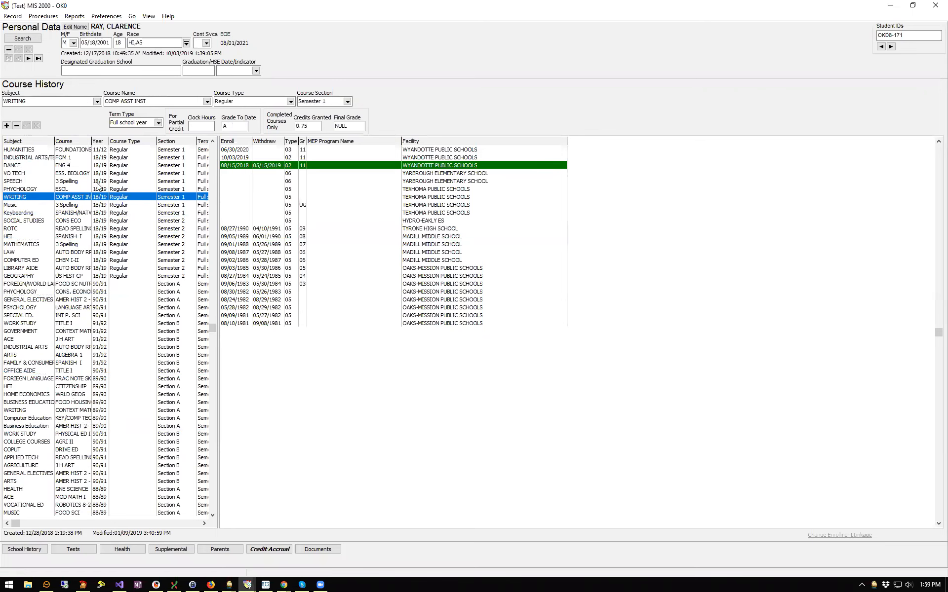
{"action": "left_click", "coordinate": [86, 151]}
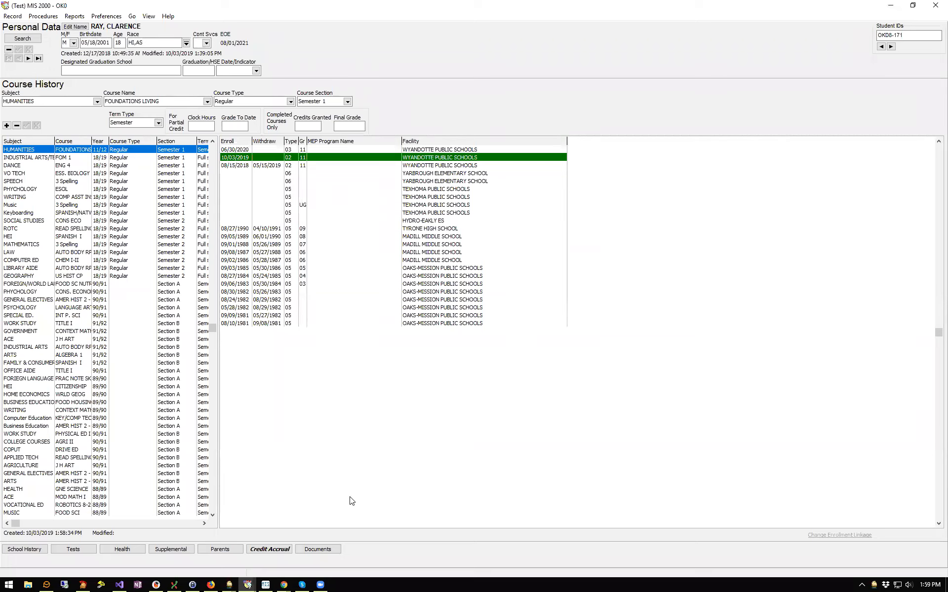
{"action": "left_click", "coordinate": [324, 551]}
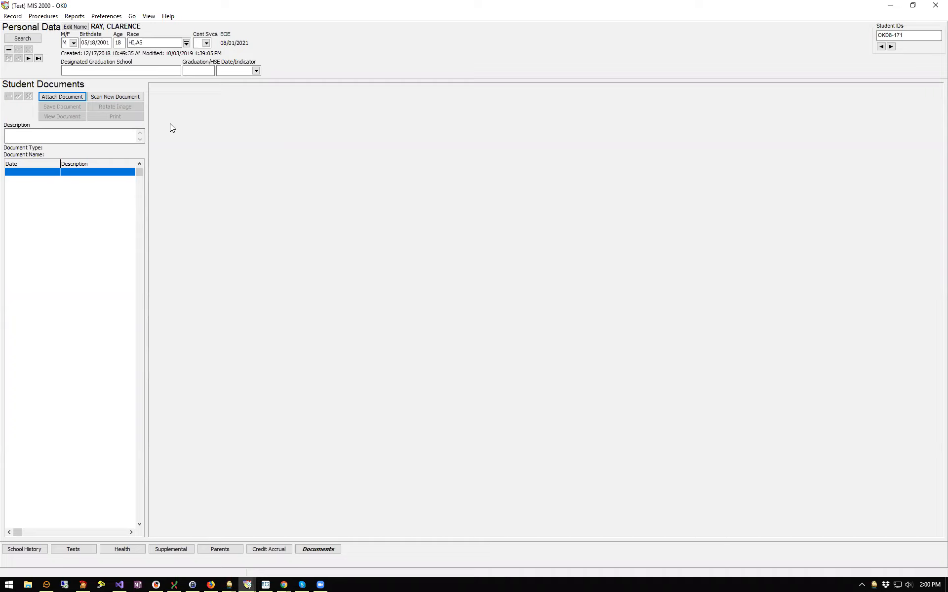
Switch to COE records, jump to the last COE, and open the Find COE search
{"action": "left_click", "coordinate": [150, 16]}
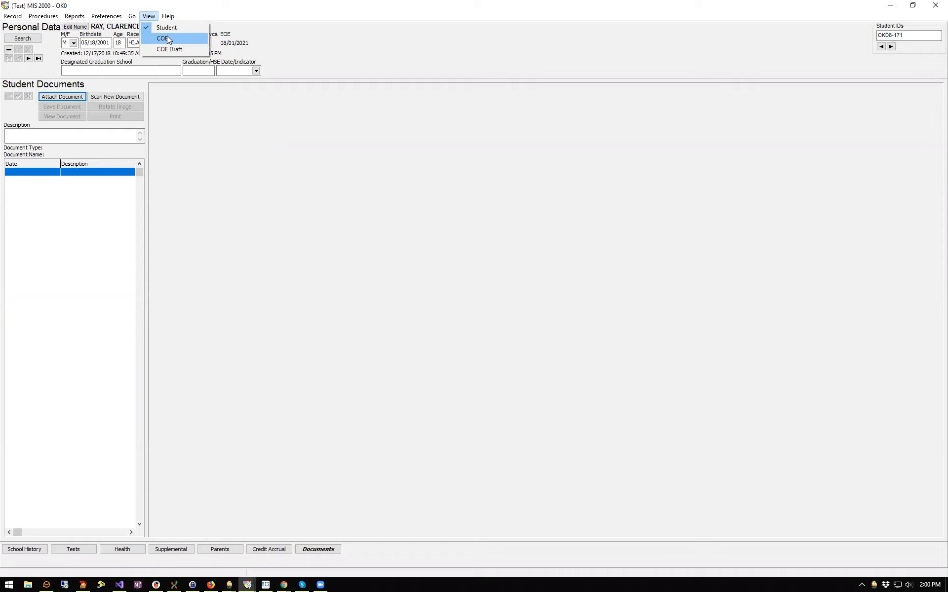
{"action": "left_click", "coordinate": [188, 42]}
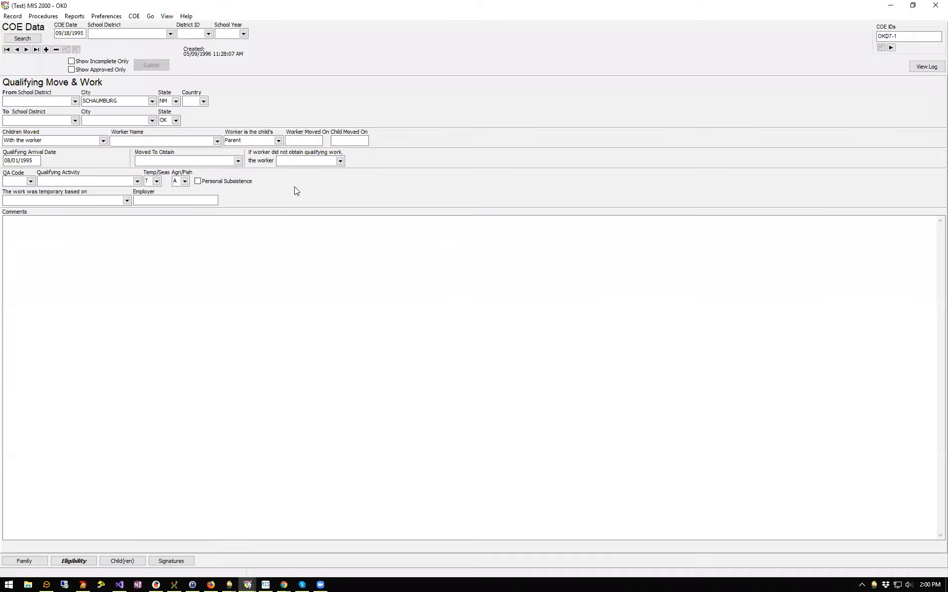
{"action": "left_click", "coordinate": [26, 50]}
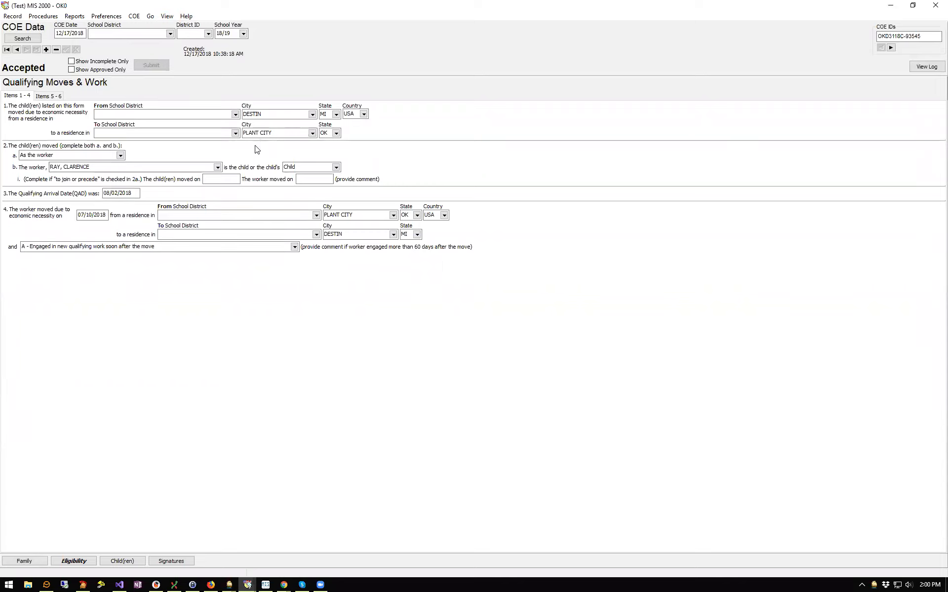
{"action": "left_click", "coordinate": [38, 41]}
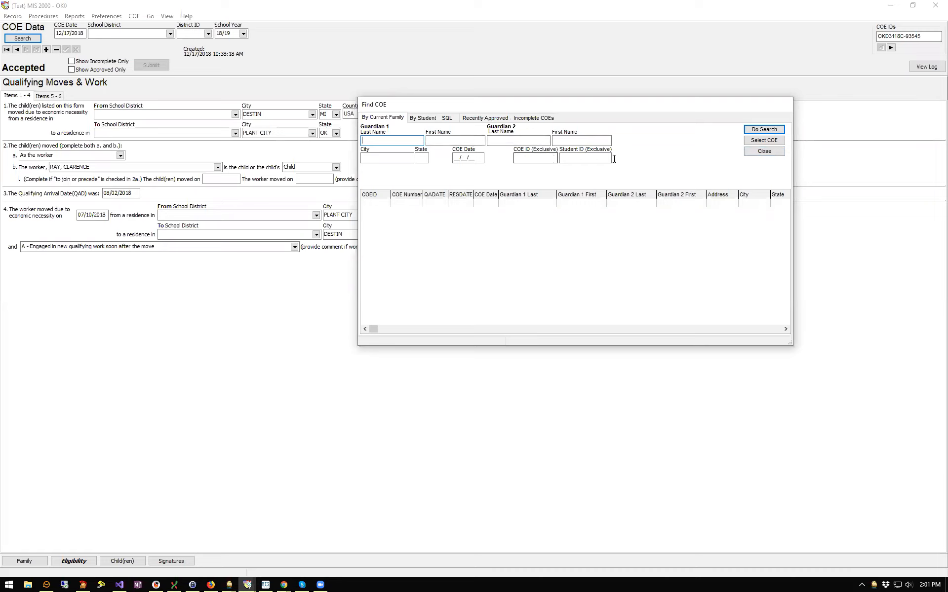
Find the accepted COE by its COE ID and load it into the form
{"action": "left_click", "coordinate": [539, 159]}
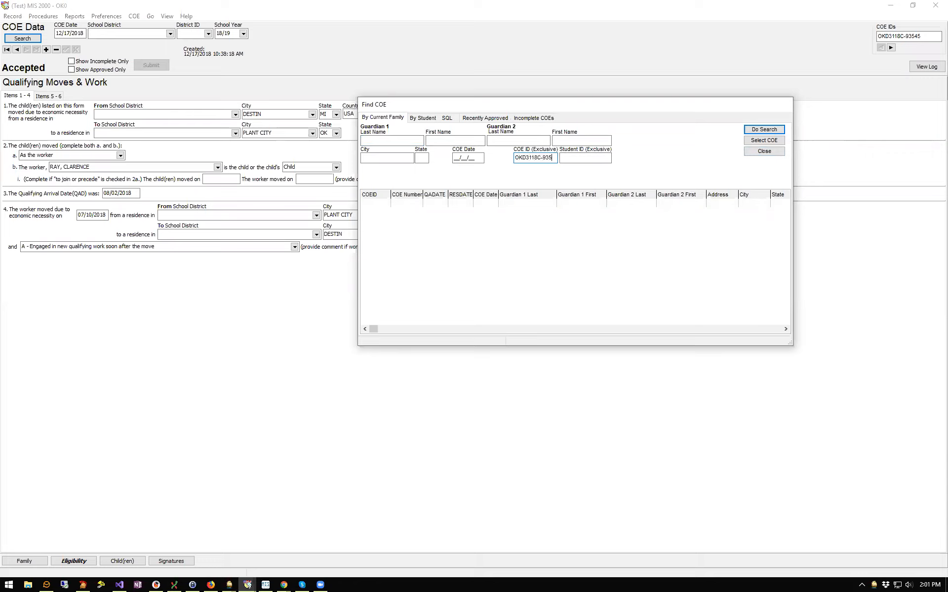
{"action": "key", "text": "Return"}
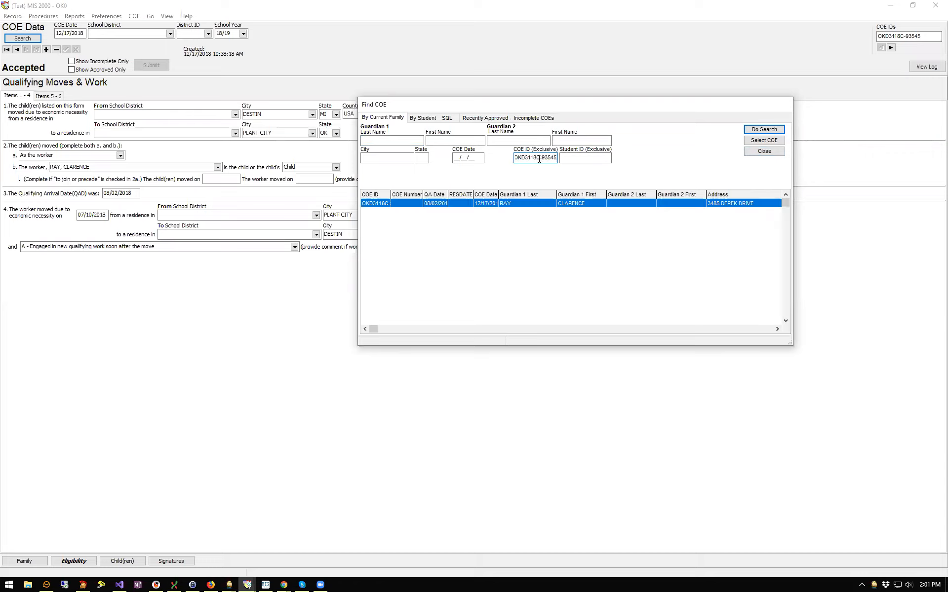
{"action": "left_click", "coordinate": [759, 139]}
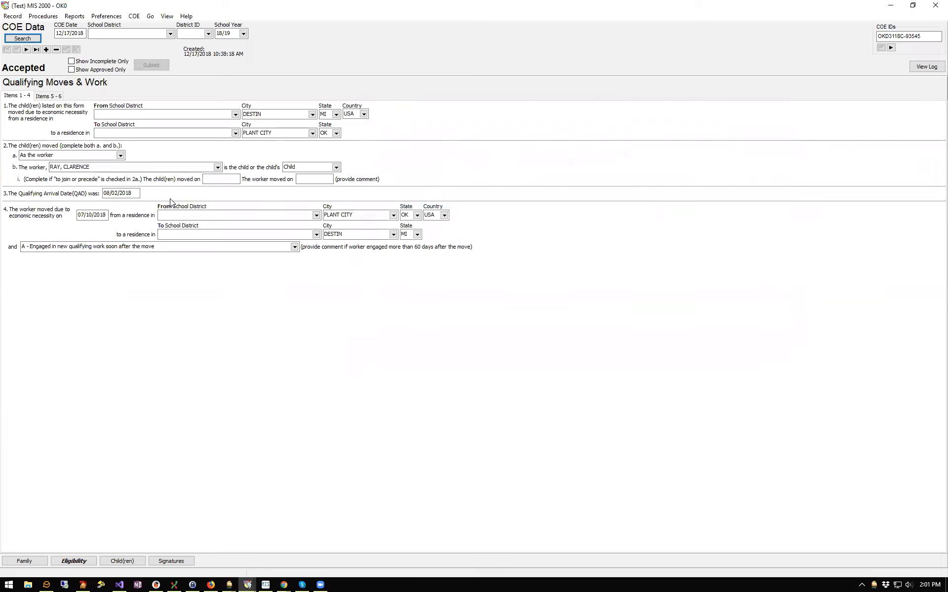
Review the COE's Family, Eligibility and Items 5-6 pages, then its enrolled child
{"action": "left_click", "coordinate": [24, 561]}
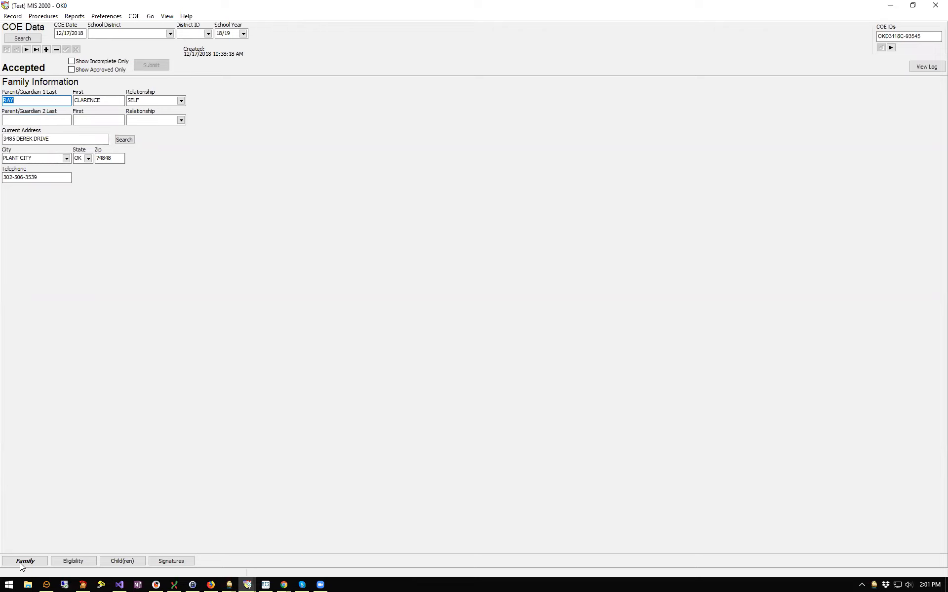
{"action": "left_click", "coordinate": [87, 561]}
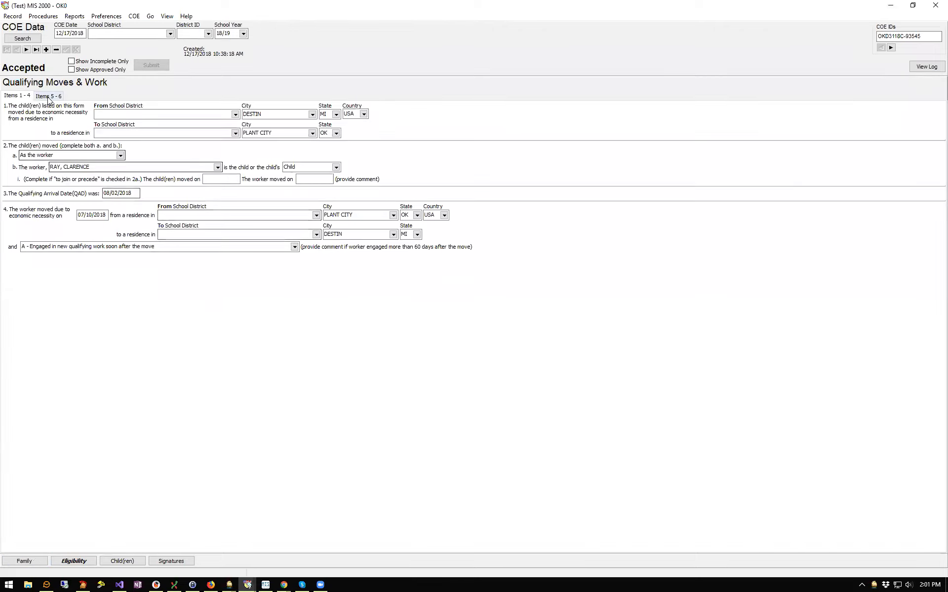
{"action": "left_click", "coordinate": [48, 97]}
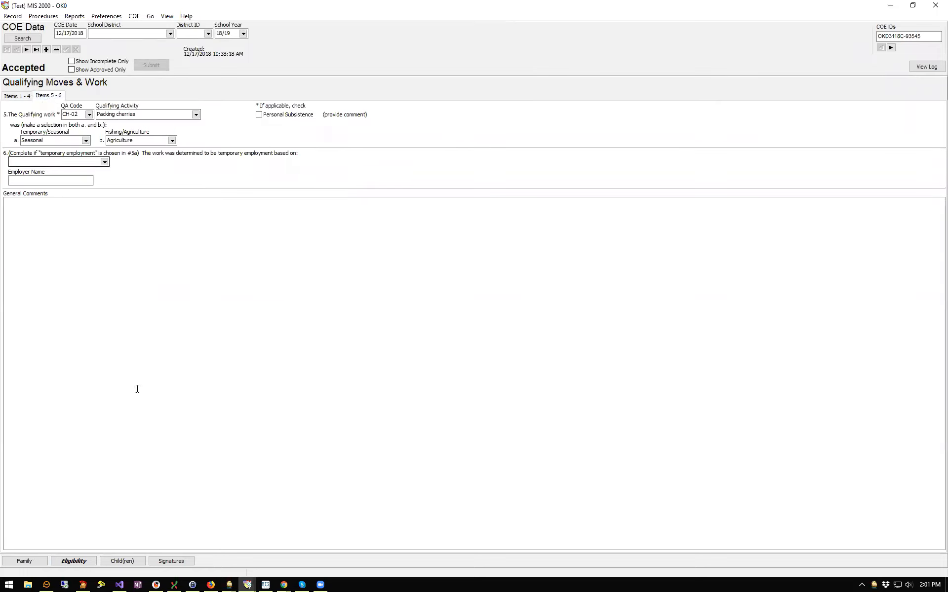
{"action": "left_click", "coordinate": [130, 564]}
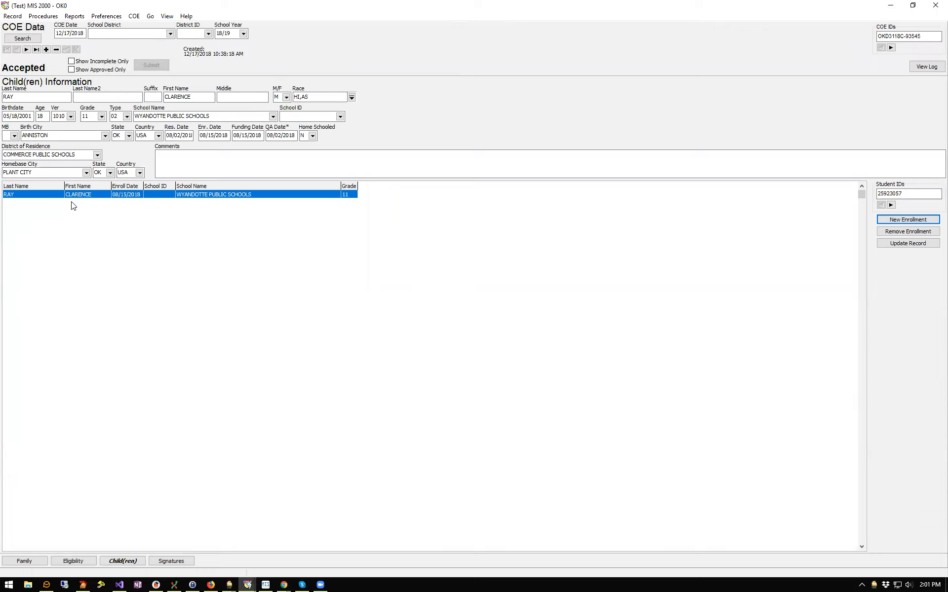
Browse back through COE records to the 11/26/2018 COE with six children
{"action": "left_click", "coordinate": [27, 49]}
{"action": "left_click", "coordinate": [18, 50]}
{"action": "left_click", "coordinate": [33, 40]}
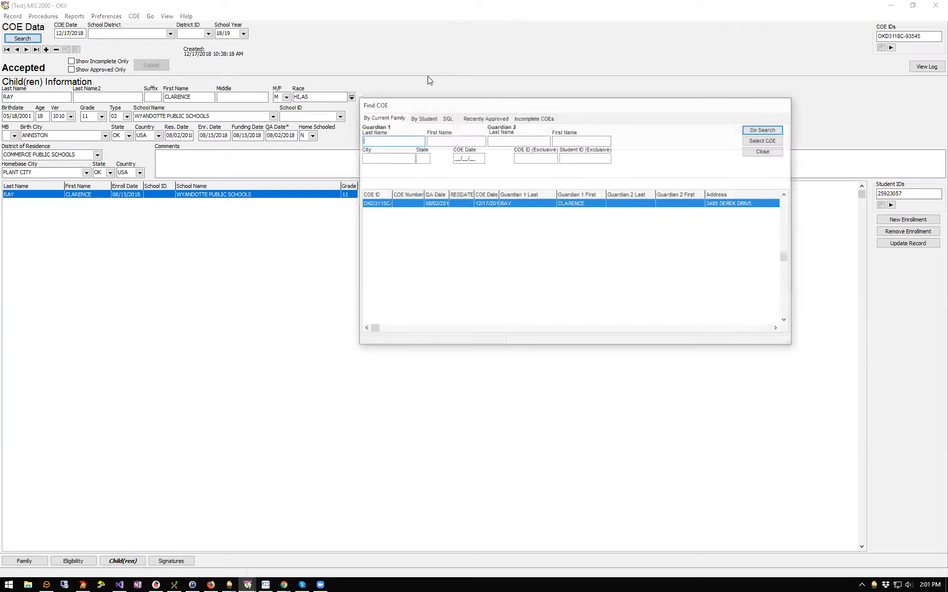
{"action": "left_click", "coordinate": [763, 151]}
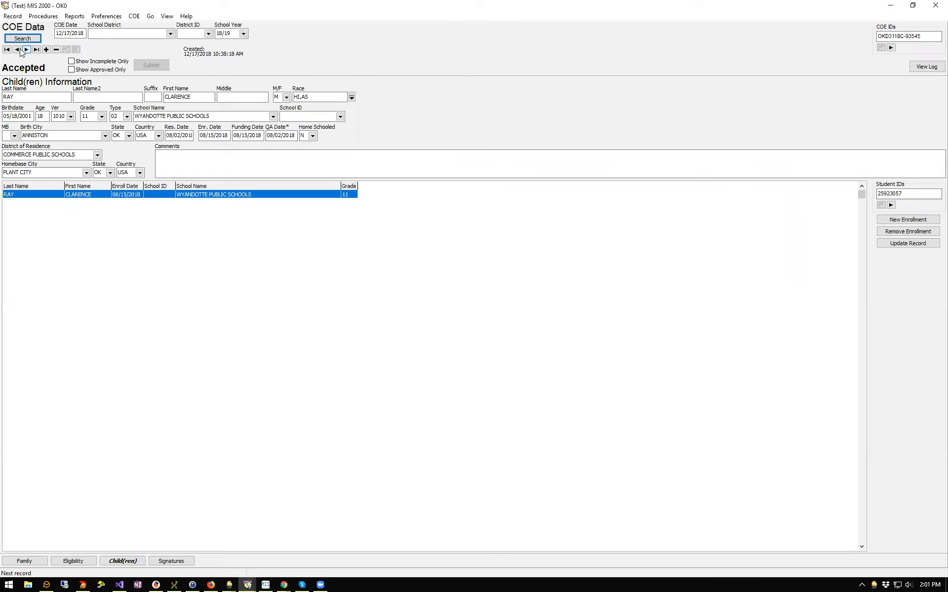
{"action": "left_click", "coordinate": [15, 50]}
{"action": "left_click", "coordinate": [16, 50]}
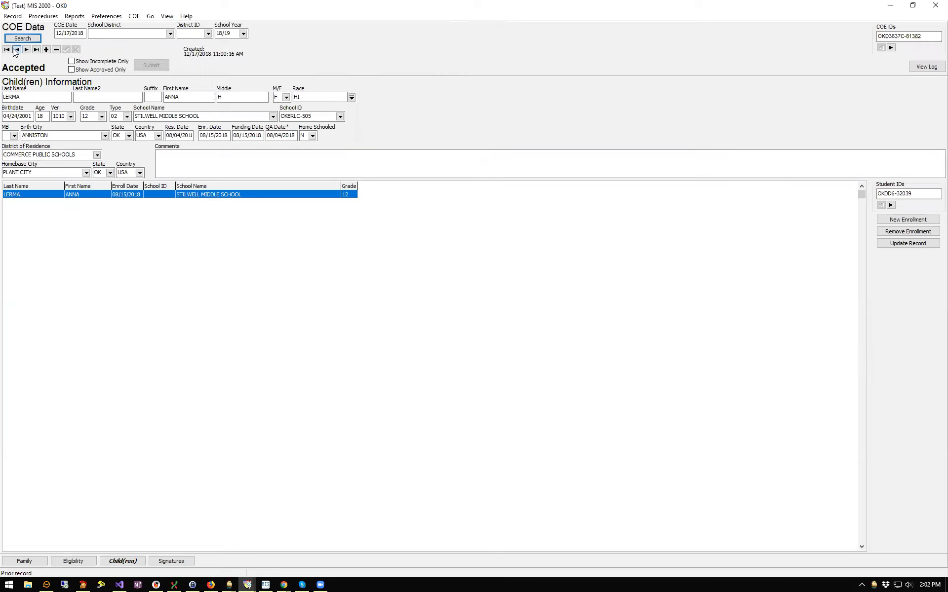
{"action": "left_click", "coordinate": [16, 50]}
{"action": "left_click", "coordinate": [16, 50]}
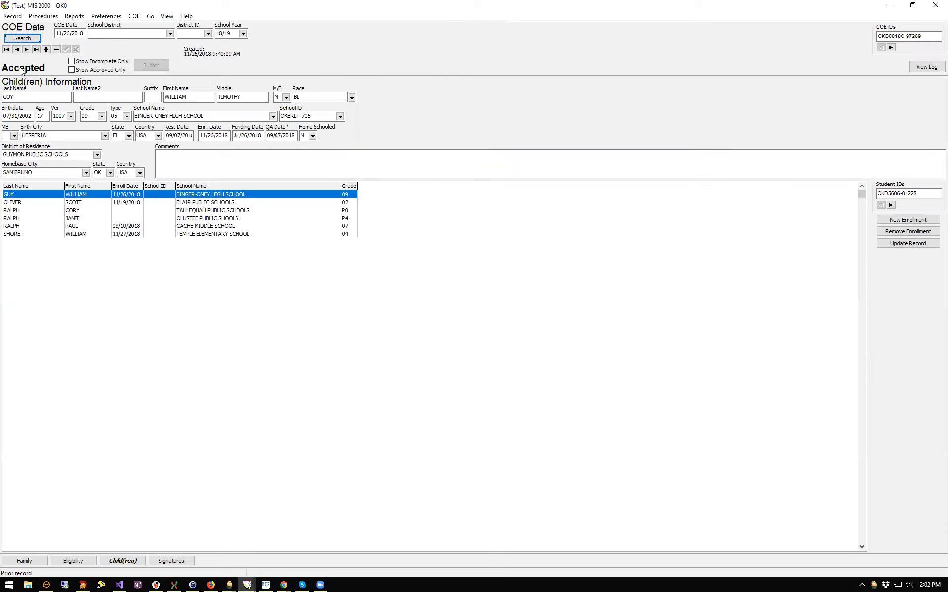
Review the second through last child on that COE, then show its Signatures page
{"action": "left_click", "coordinate": [189, 203]}
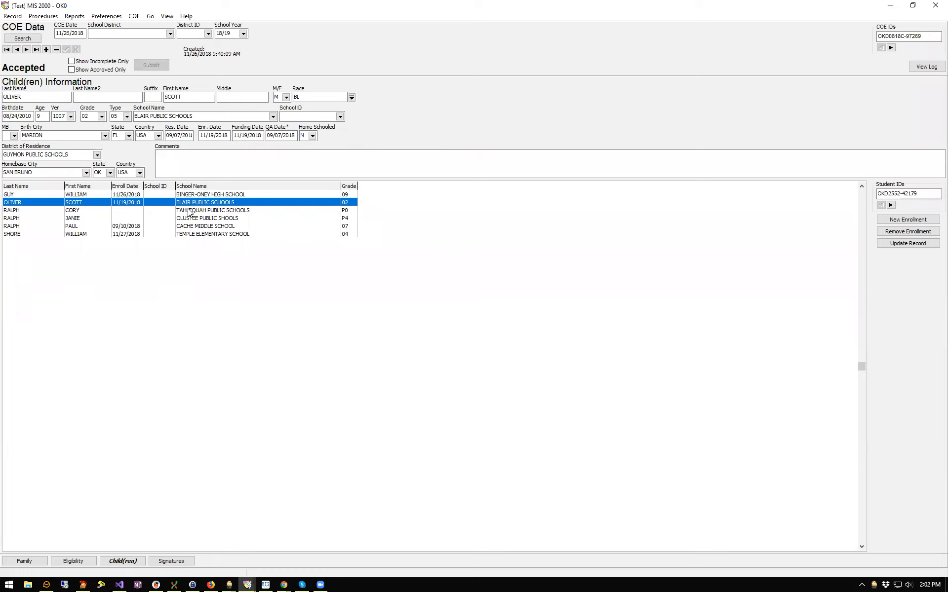
{"action": "left_click", "coordinate": [190, 211]}
{"action": "left_click", "coordinate": [191, 218]}
{"action": "left_click", "coordinate": [194, 234]}
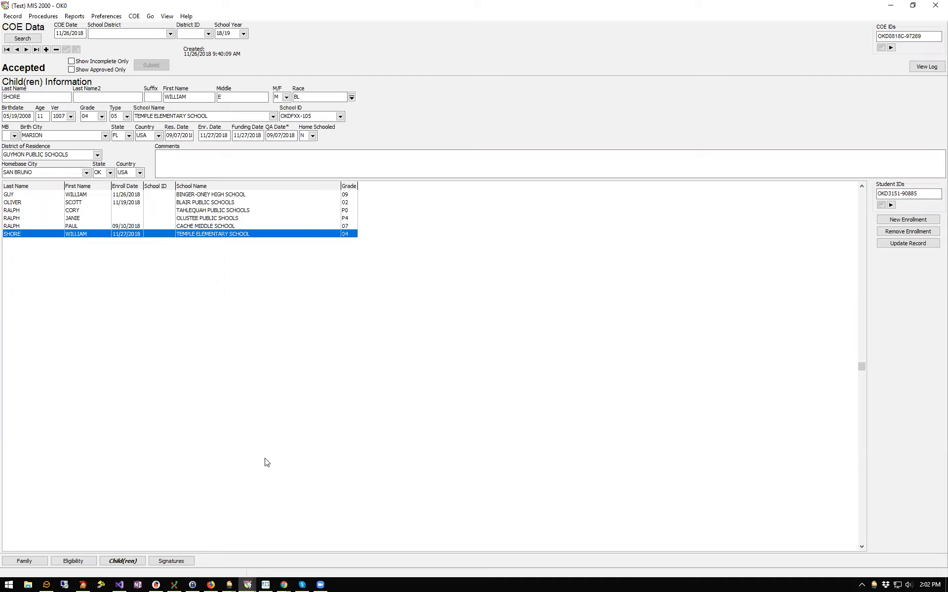
{"action": "left_click", "coordinate": [175, 562]}
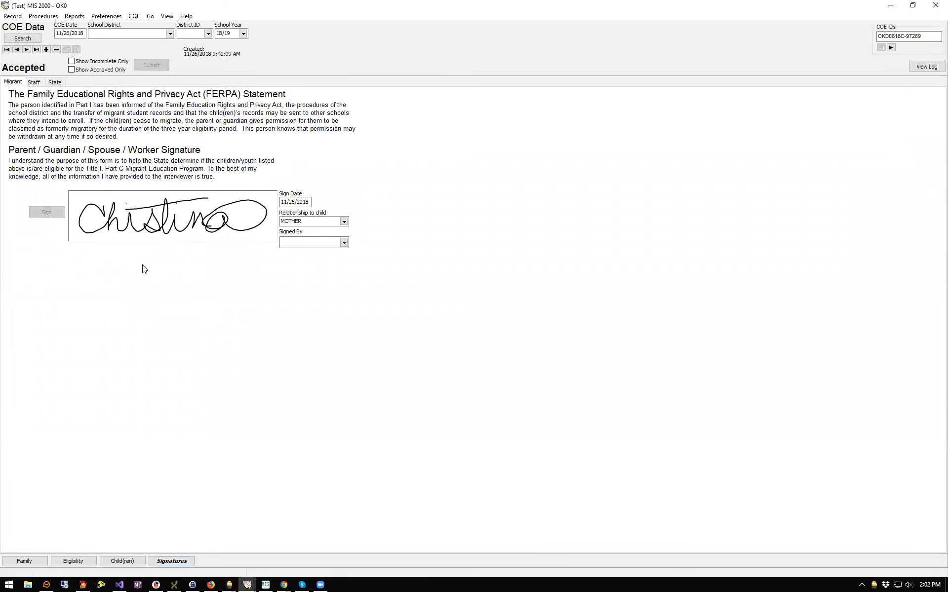
Go through the Staff, State and Migrant signatures, ending on the director's 12/03/2018 signature
{"action": "left_click", "coordinate": [34, 82]}
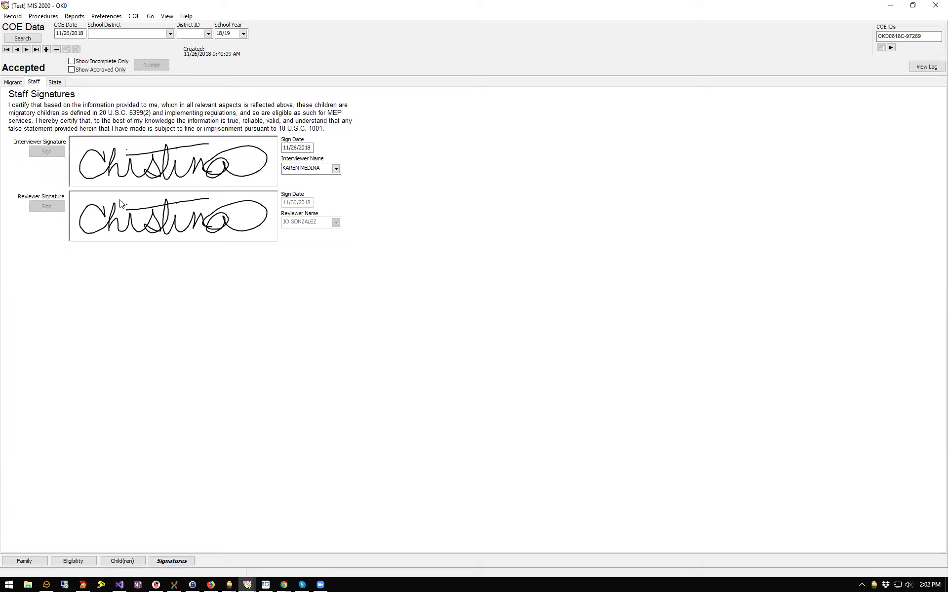
{"action": "left_click", "coordinate": [64, 85]}
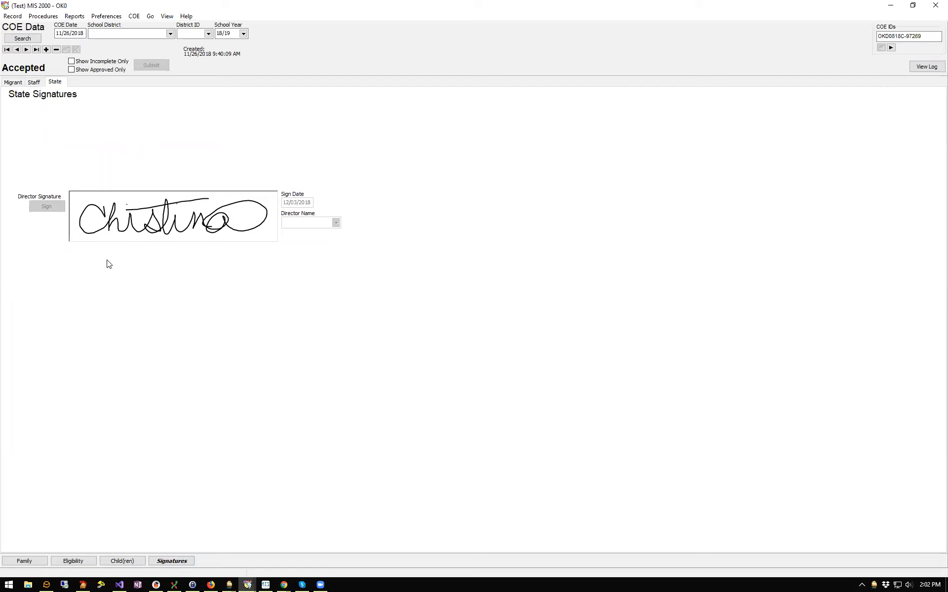
{"action": "left_click", "coordinate": [18, 84]}
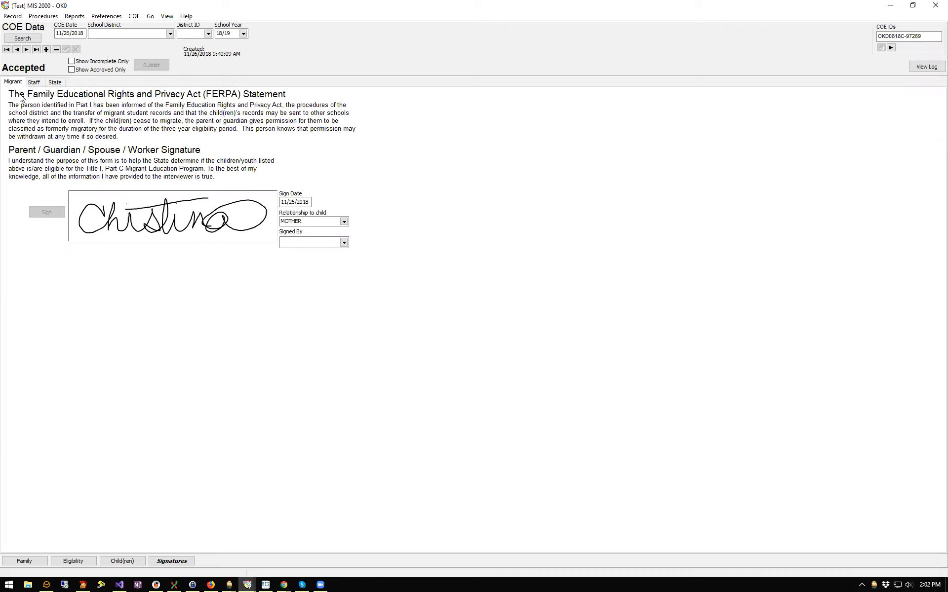
{"action": "left_click", "coordinate": [34, 83]}
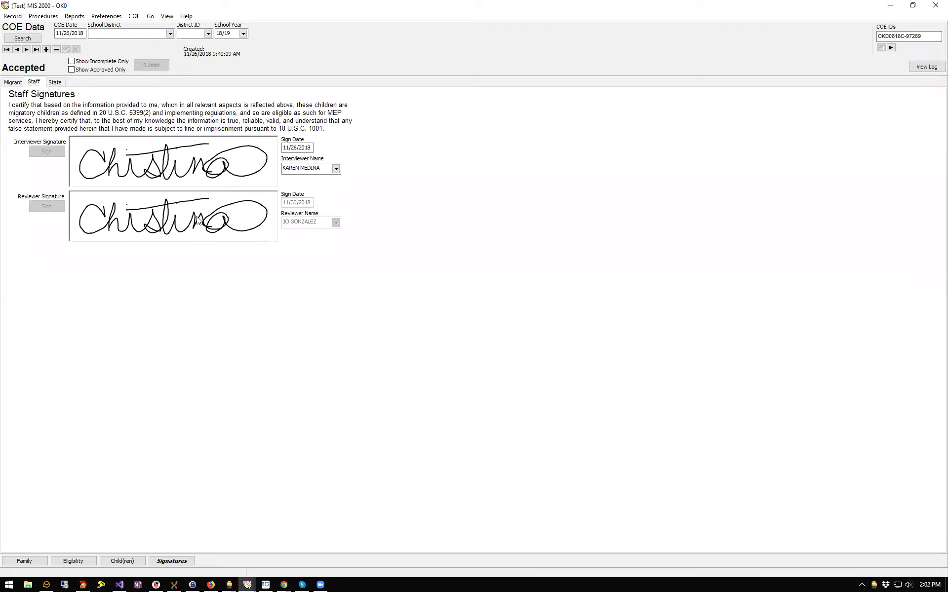
{"action": "left_click", "coordinate": [55, 83]}
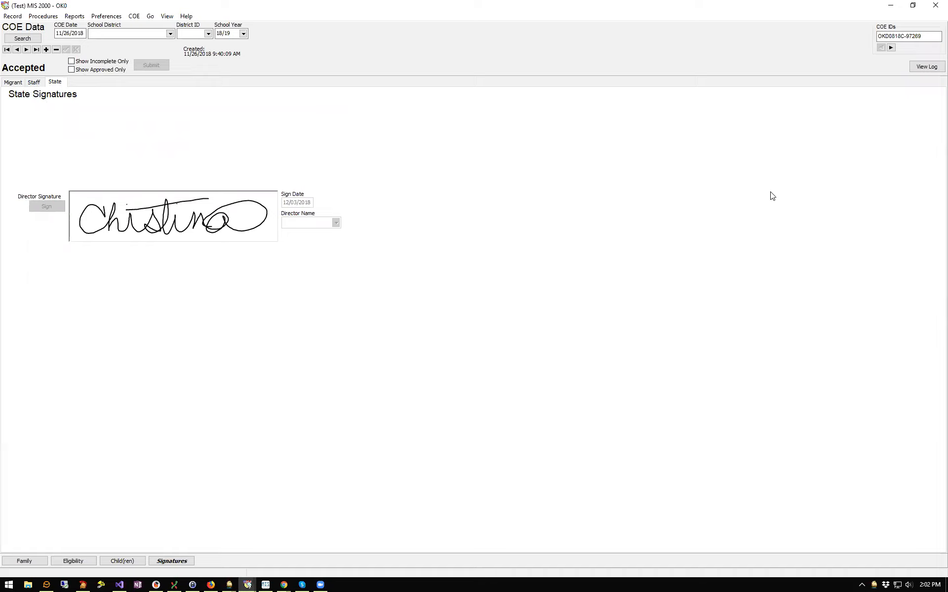
{"action": "left_click", "coordinate": [927, 67]}
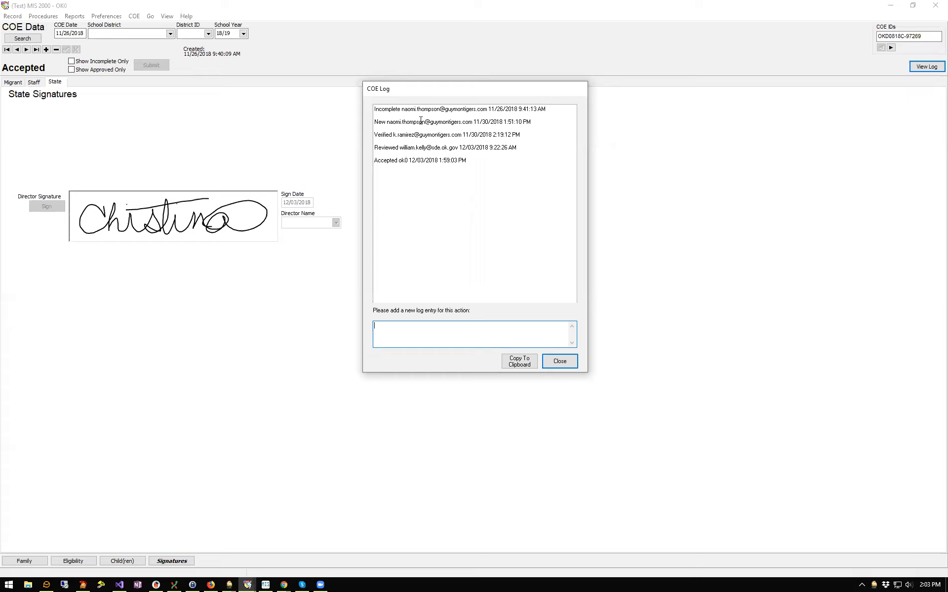
{"action": "double_click", "coordinate": [384, 110]}
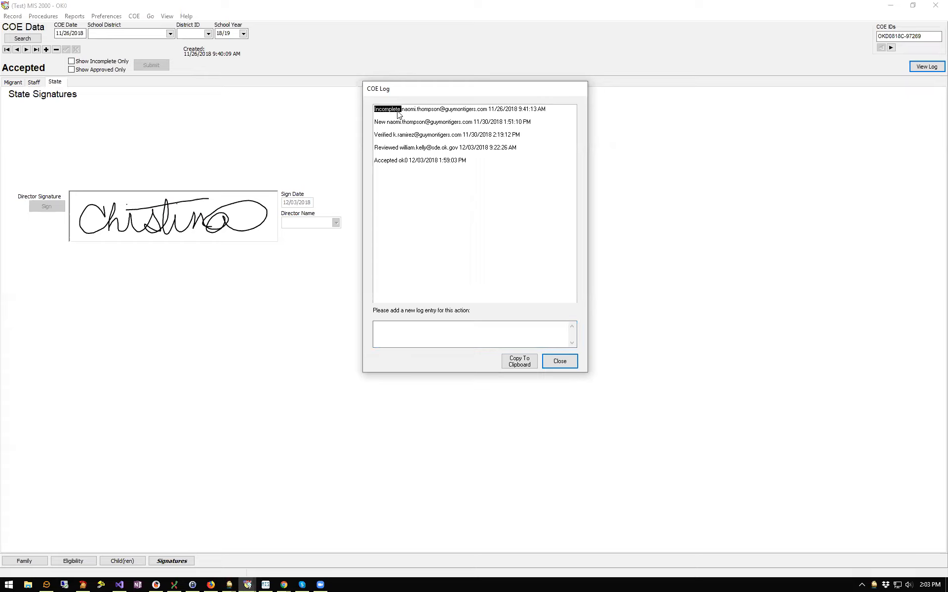
{"action": "left_click", "coordinate": [389, 111]}
{"action": "double_click", "coordinate": [382, 123]}
{"action": "double_click", "coordinate": [382, 135]}
{"action": "double_click", "coordinate": [386, 148]}
{"action": "double_click", "coordinate": [396, 162]}
{"action": "left_click", "coordinate": [482, 340]}
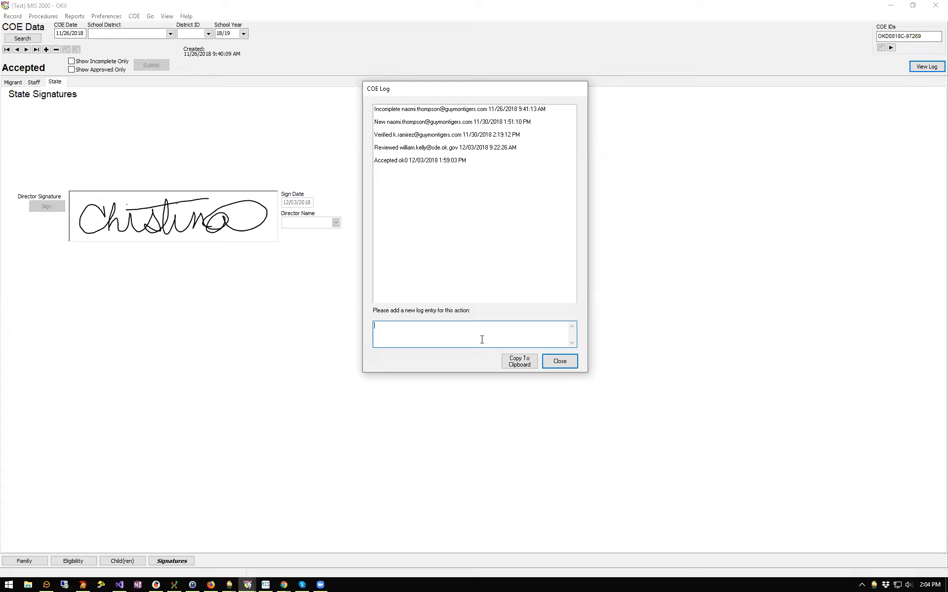
{"action": "type", "text": "extra comments"}
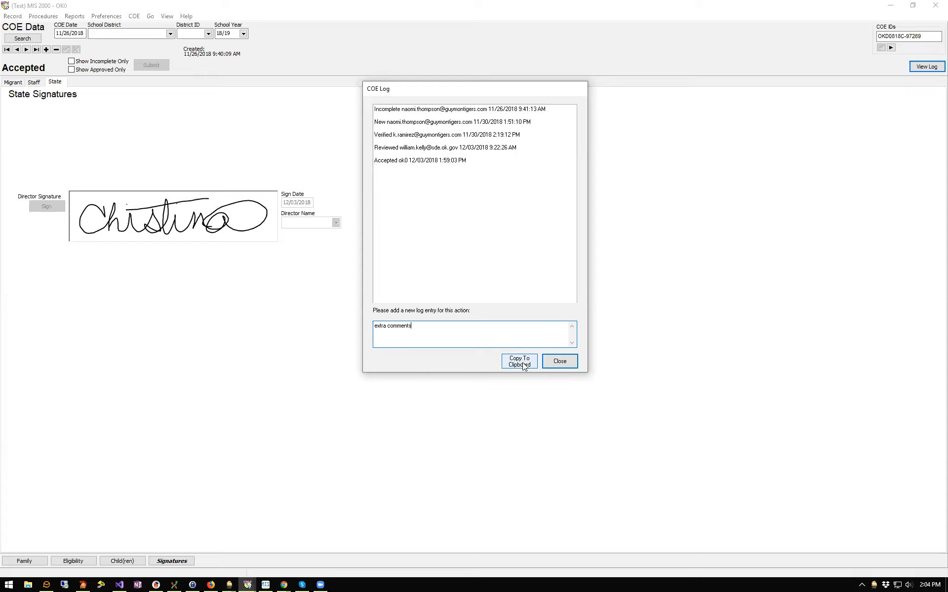
{"action": "left_click", "coordinate": [573, 362]}
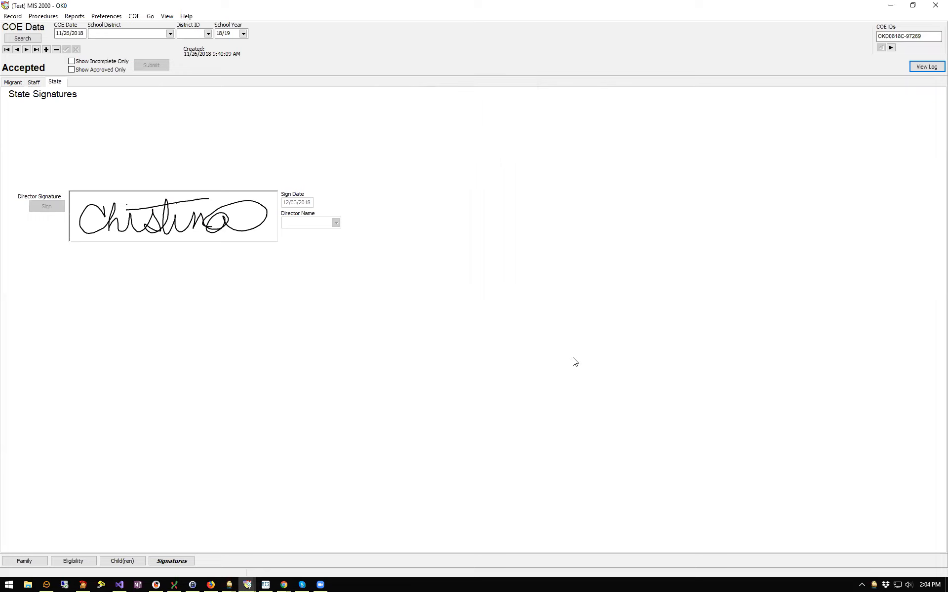
Review the accepted COE's log history, selecting the extra comments entry before closing it
{"action": "left_click", "coordinate": [922, 67]}
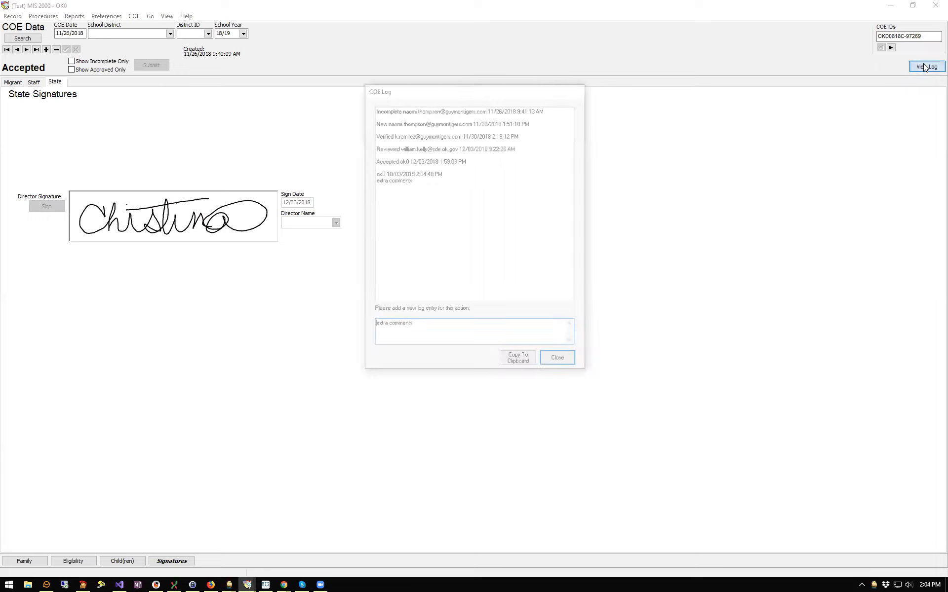
{"action": "left_click_drag", "start_coordinate": [416, 180], "coordinate": [362, 173]}
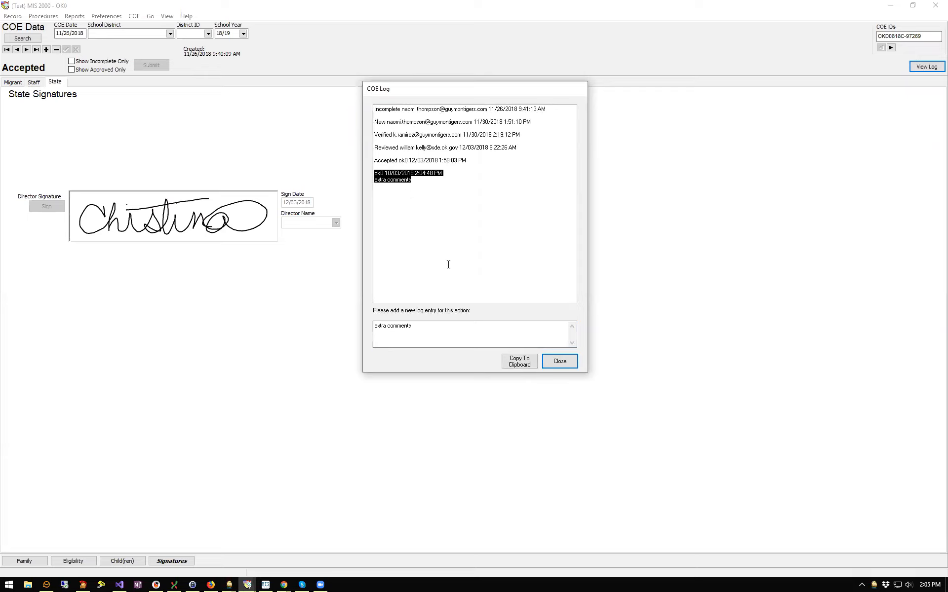
{"action": "left_click", "coordinate": [560, 362]}
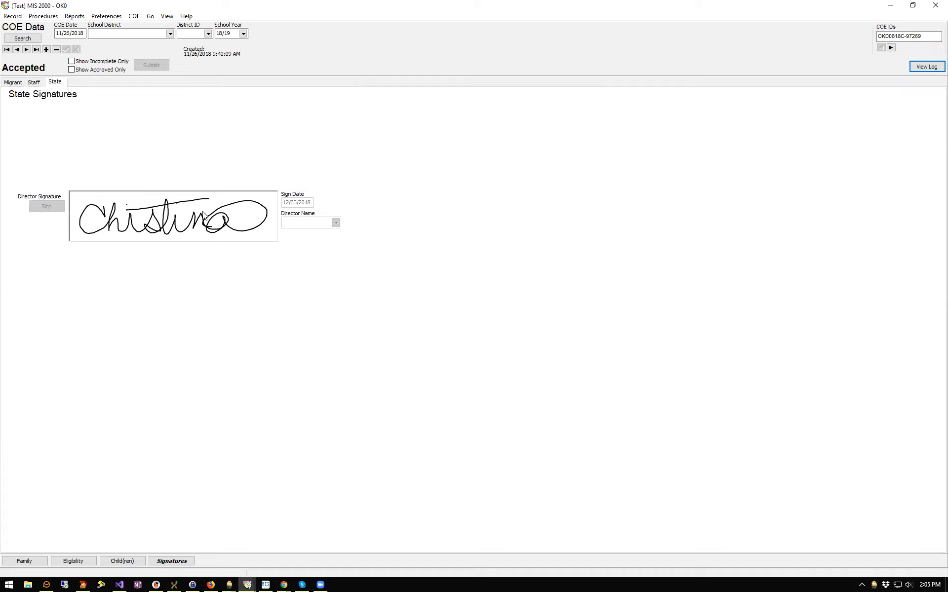
{"action": "left_click", "coordinate": [168, 17]}
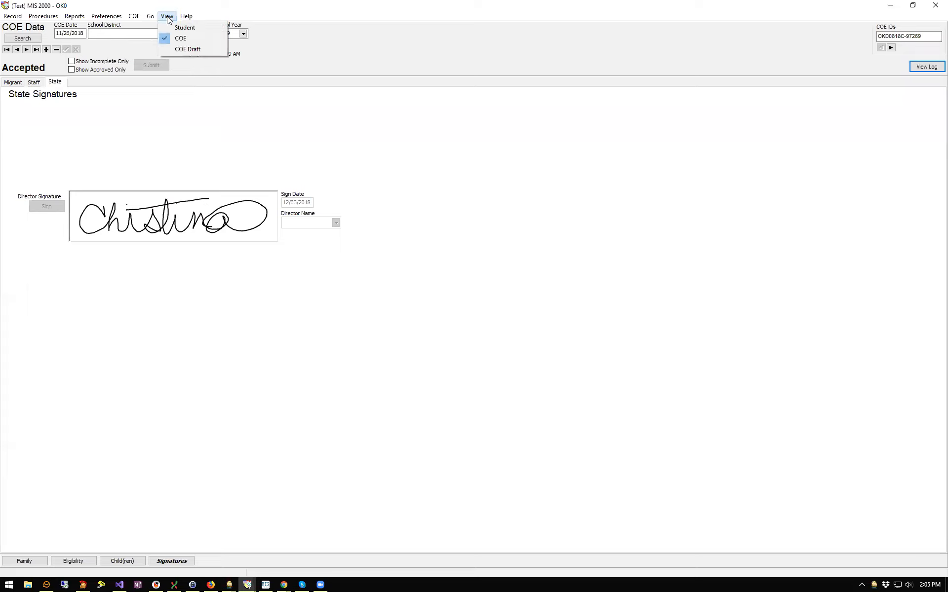
Switch to COE Drafts showing all draft COEs and select the recertified draft
{"action": "left_click", "coordinate": [222, 49]}
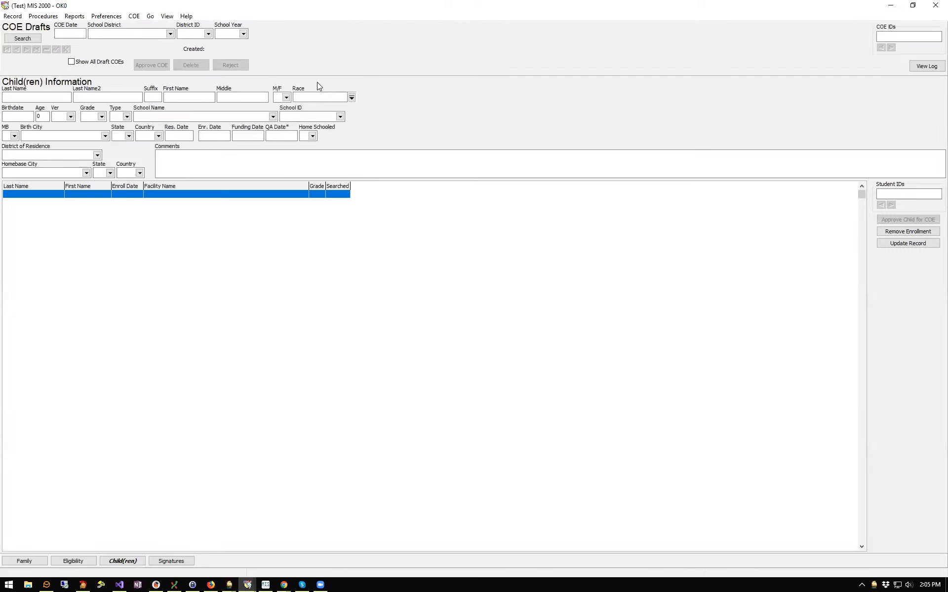
{"action": "left_click", "coordinate": [72, 61]}
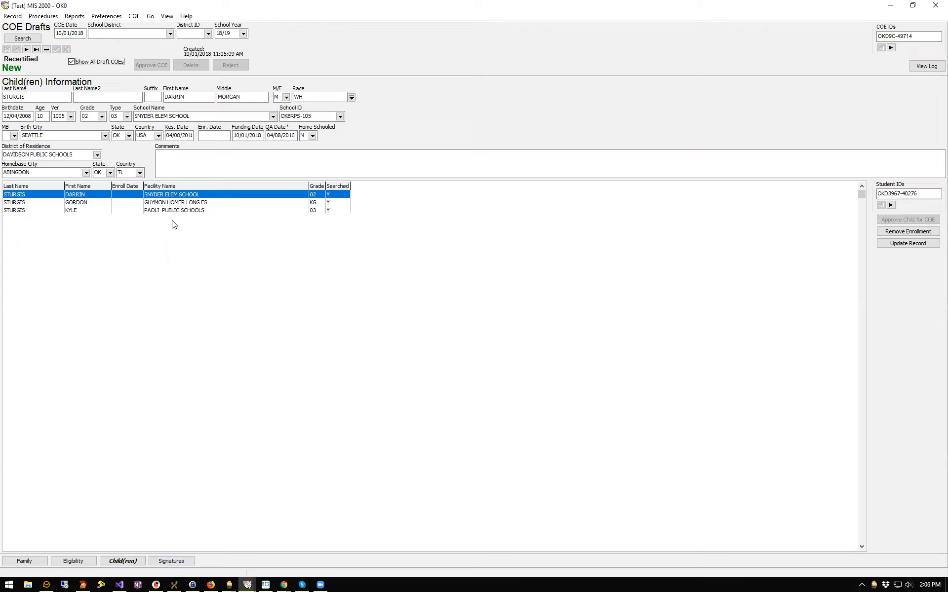
{"action": "left_click", "coordinate": [157, 198]}
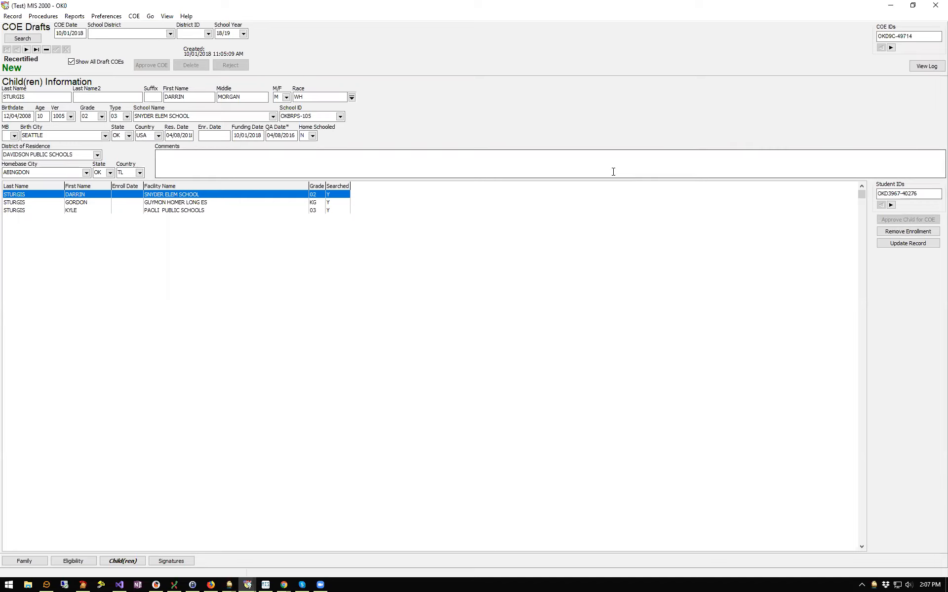
Review the draft's three children, then show its FERPA signature page dated 06/18/2018
{"action": "left_click", "coordinate": [338, 202]}
{"action": "left_click", "coordinate": [337, 213]}
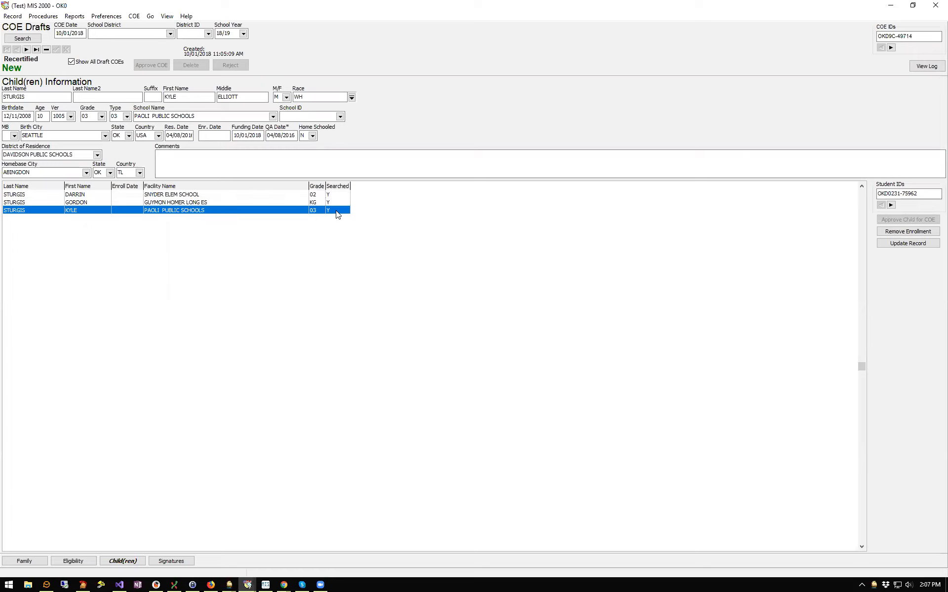
{"action": "left_click", "coordinate": [329, 194]}
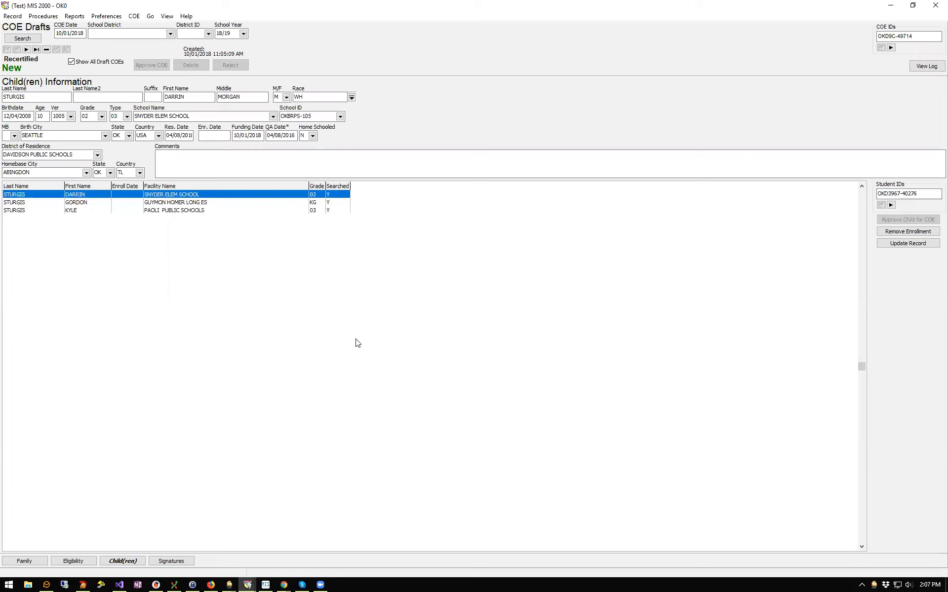
{"action": "left_click", "coordinate": [170, 562]}
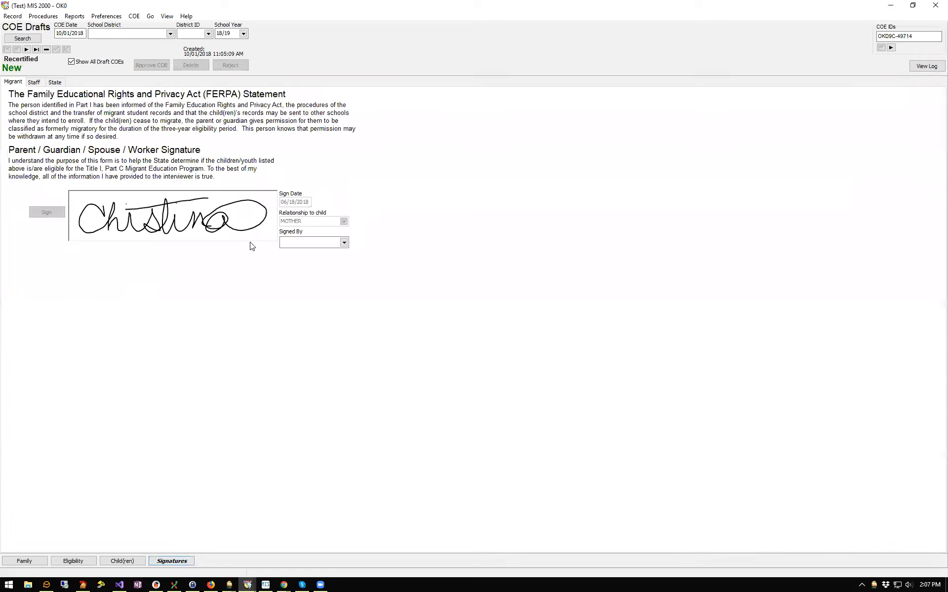
Show the draft's interviewer and reviewer signatures, both dated 06/18/2018
{"action": "left_click", "coordinate": [35, 82]}
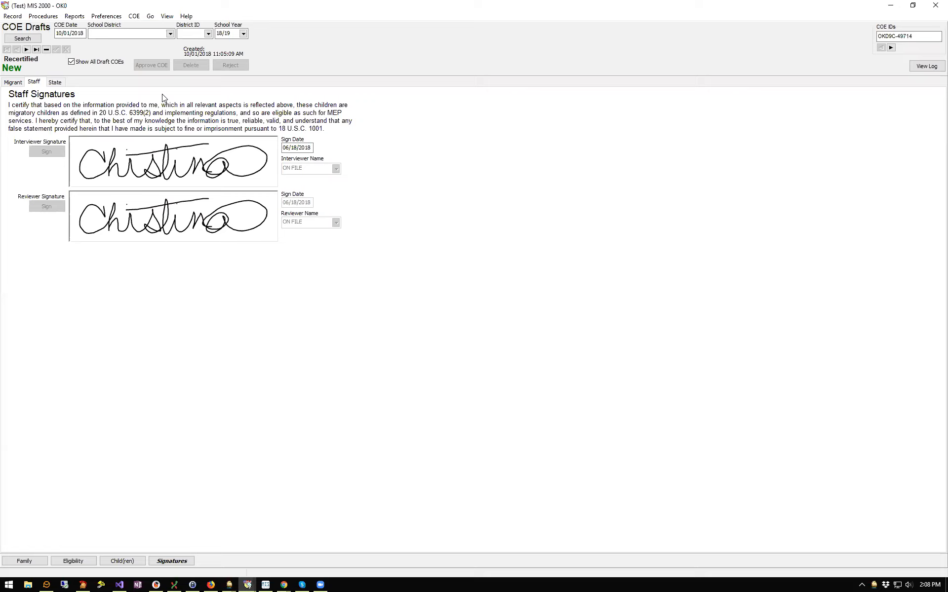
{"action": "left_click", "coordinate": [927, 66]}
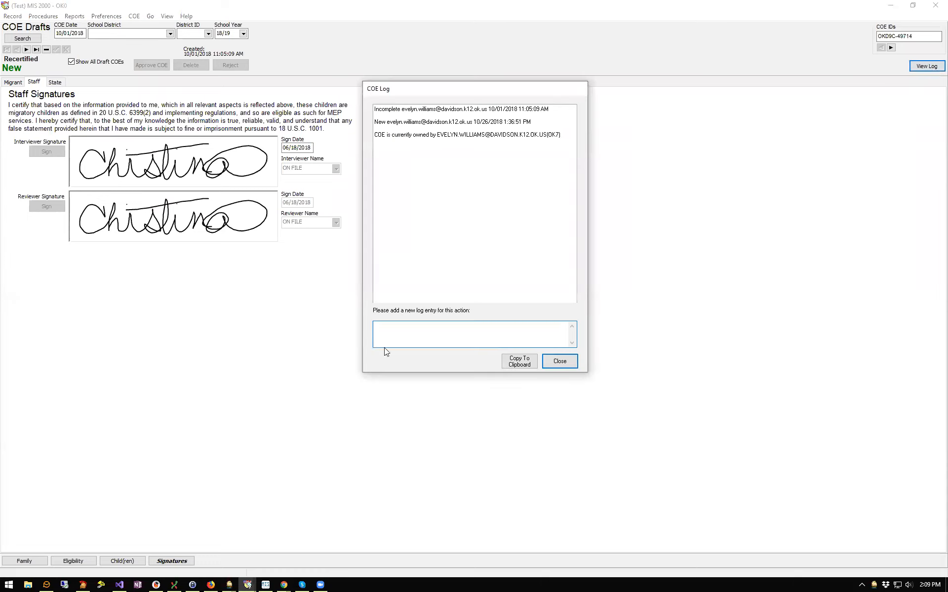
{"action": "left_click_drag", "start_coordinate": [375, 134], "coordinate": [552, 137]}
{"action": "left_click", "coordinate": [553, 137]}
{"action": "left_click", "coordinate": [564, 361]}
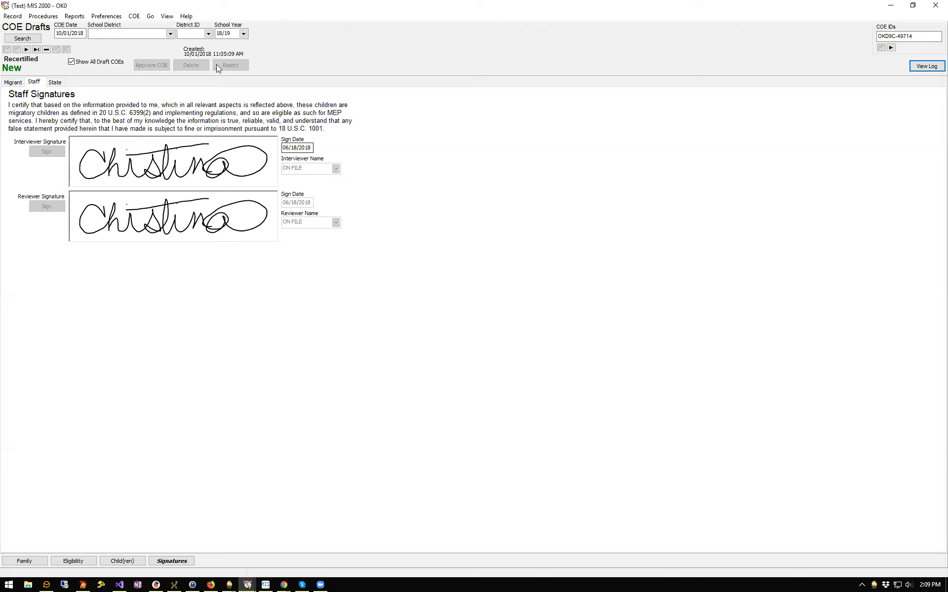
Return to Student view showing Personal Data and an empty Student Documents list
{"action": "left_click", "coordinate": [167, 18]}
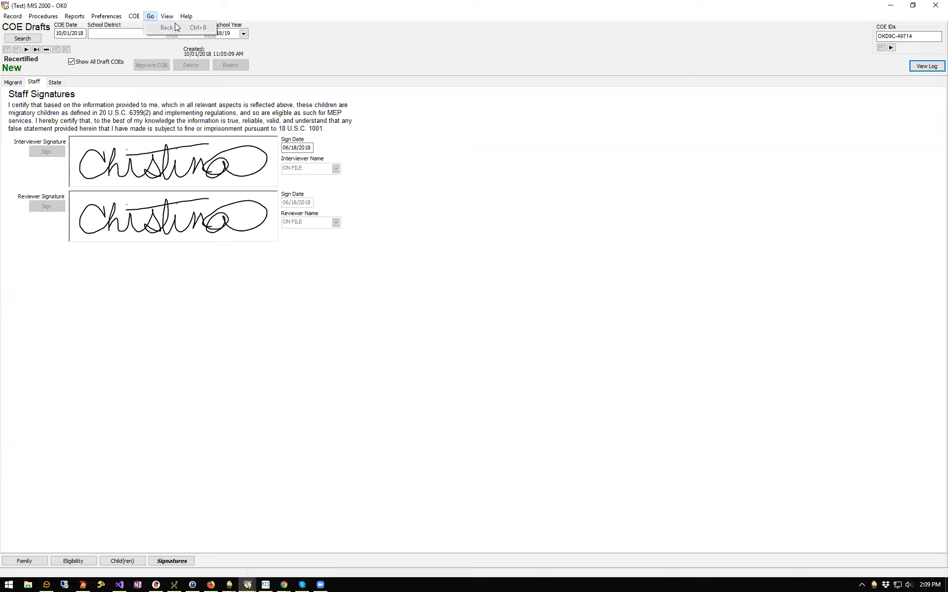
{"action": "left_click", "coordinate": [198, 28]}
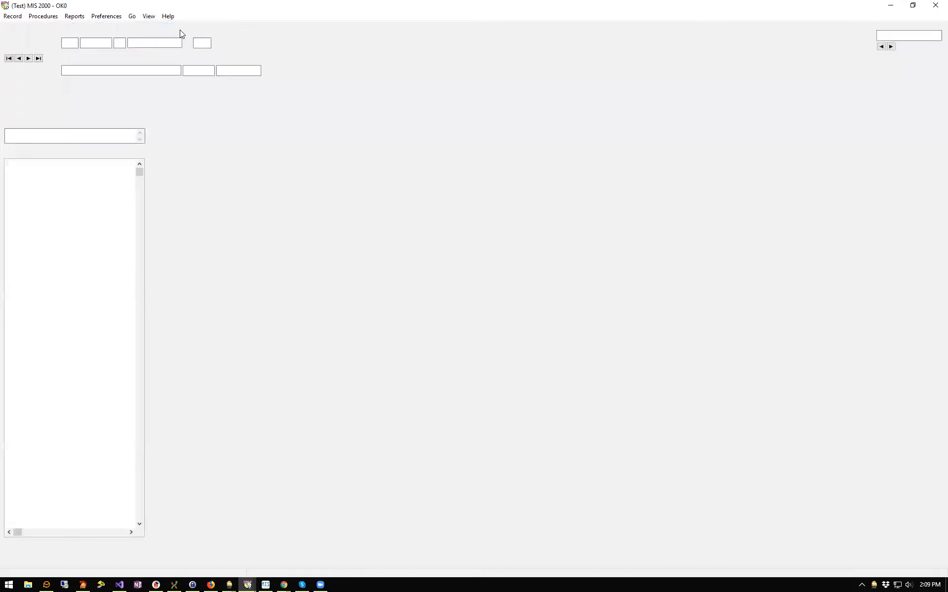
{"action": "left_click", "coordinate": [148, 19]}
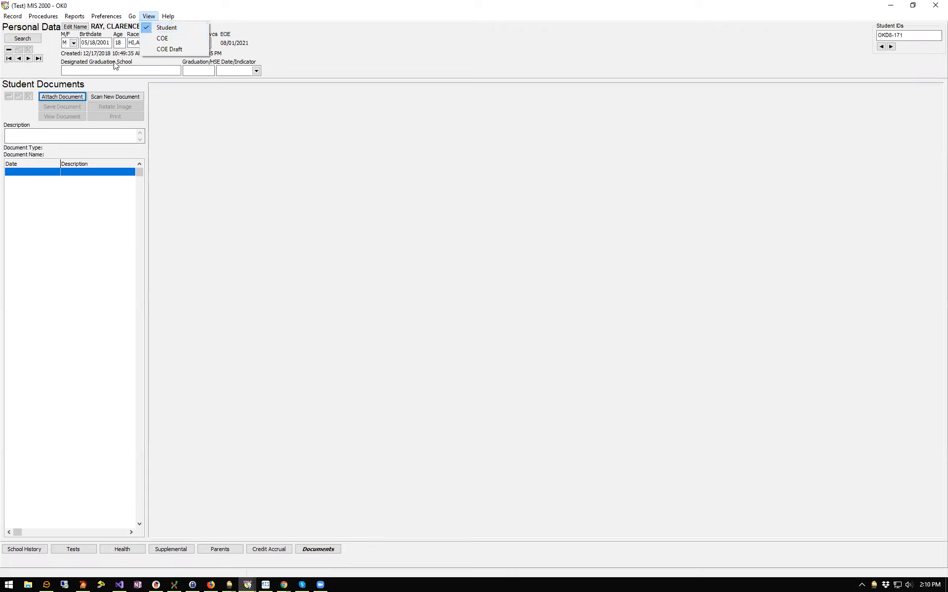
{"action": "mouse_move", "coordinate": [132, 18]}
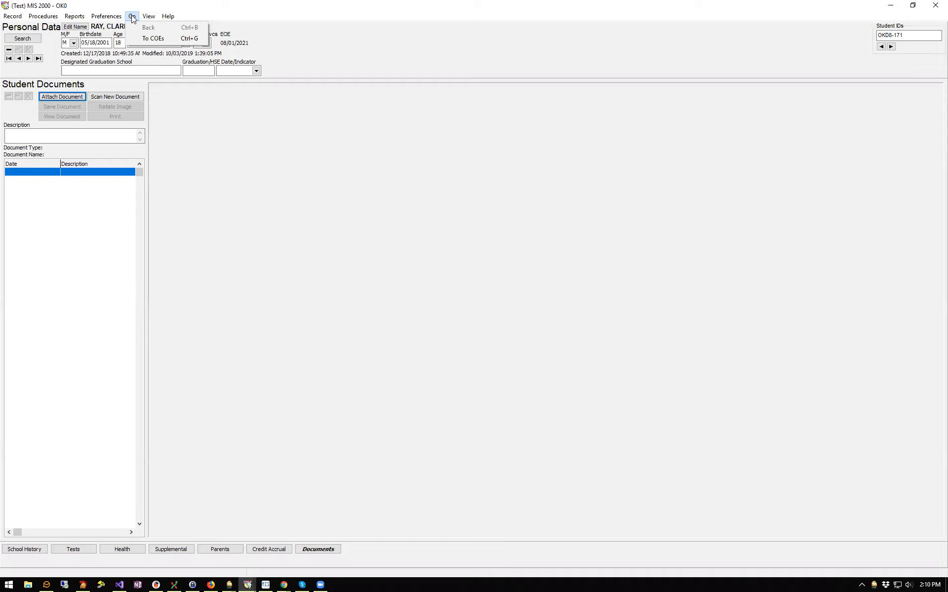
{"action": "left_click", "coordinate": [320, 49]}
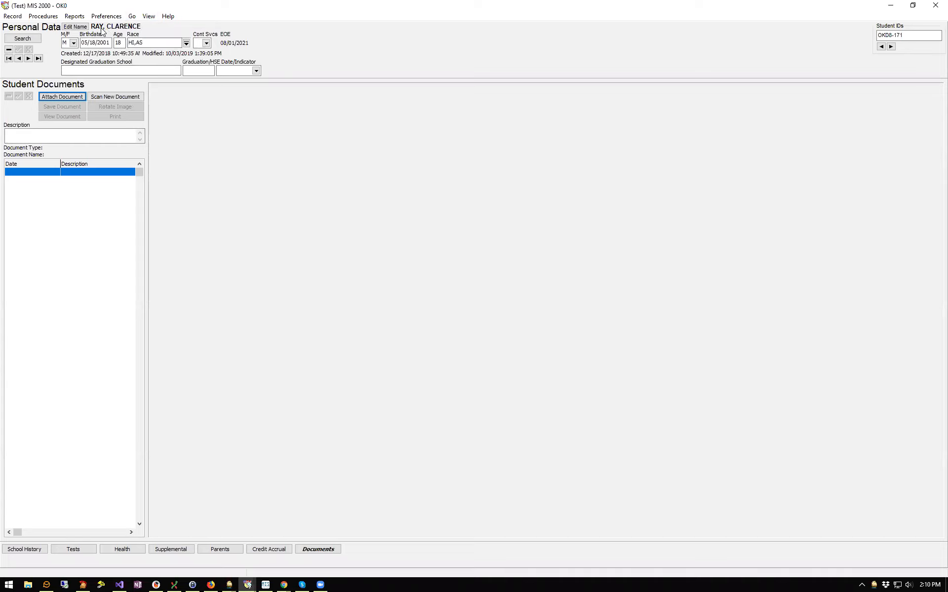
{"action": "left_click", "coordinate": [133, 17]}
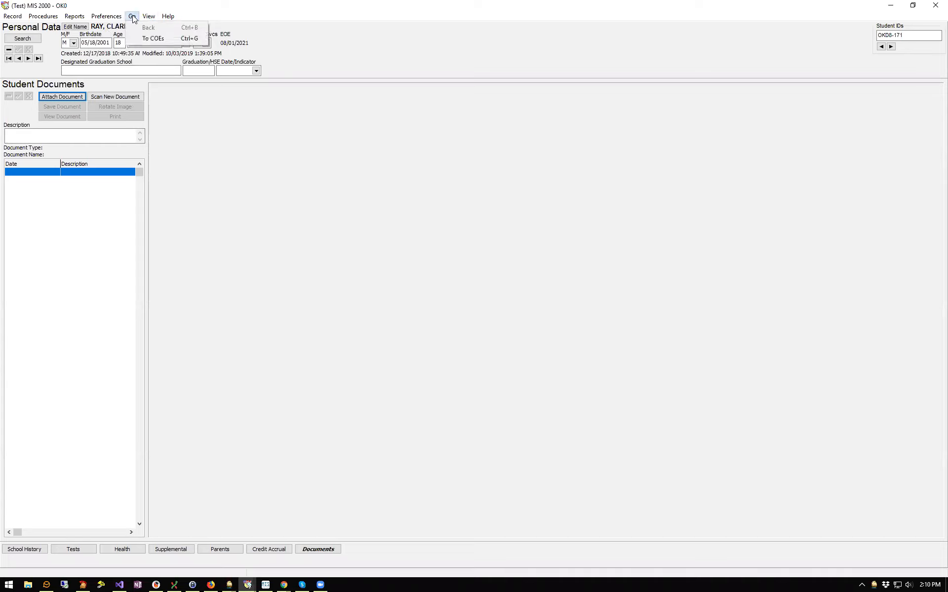
Jump to the student's COEs, step back two records, and show the Child(ren) page
{"action": "left_click", "coordinate": [166, 38]}
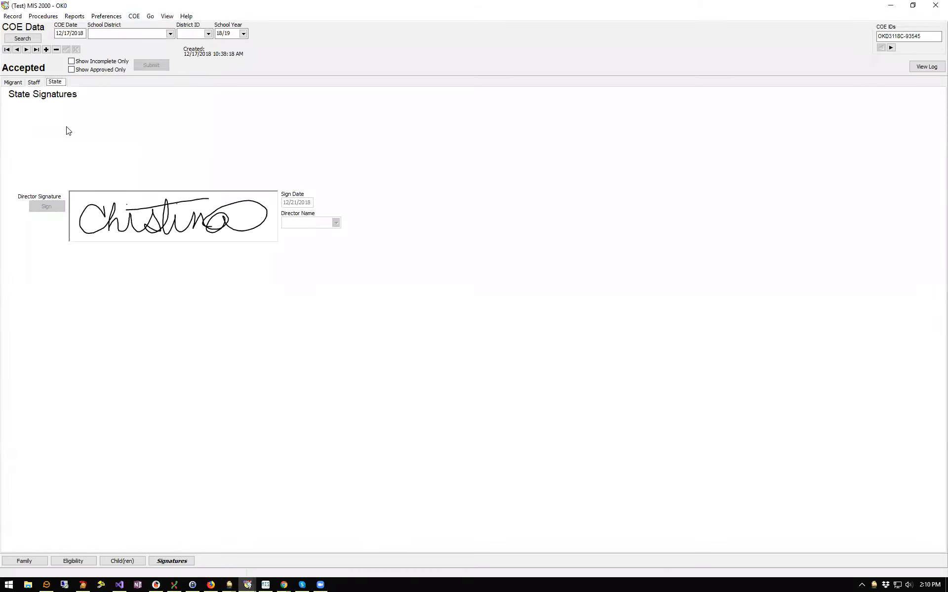
{"action": "left_click", "coordinate": [26, 50]}
{"action": "left_click", "coordinate": [18, 51]}
{"action": "left_click", "coordinate": [17, 52]}
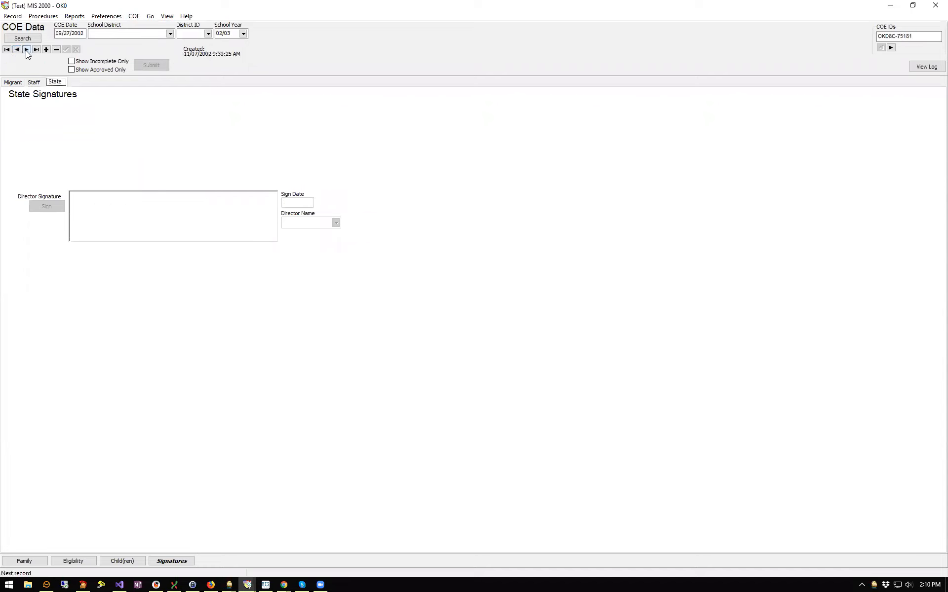
{"action": "left_click", "coordinate": [136, 562]}
Browse the COEs to the 09/08/2003 COE and show its grade 02 Wyandotte child
{"action": "left_click", "coordinate": [27, 50]}
{"action": "left_click", "coordinate": [27, 50]}
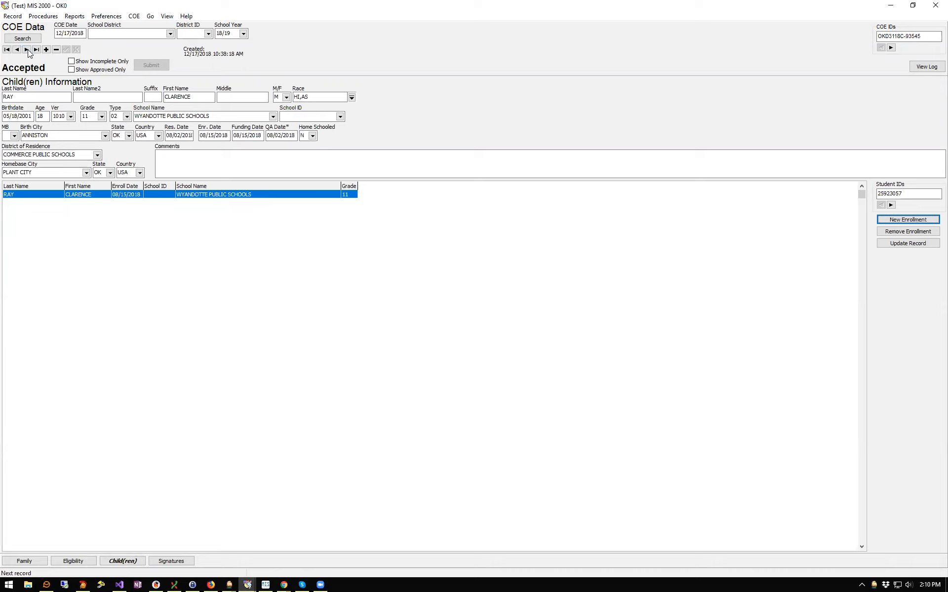
{"action": "left_click", "coordinate": [27, 50]}
{"action": "left_click", "coordinate": [16, 50]}
{"action": "left_click", "coordinate": [18, 50]}
{"action": "left_click", "coordinate": [17, 51]}
{"action": "left_click", "coordinate": [26, 50]}
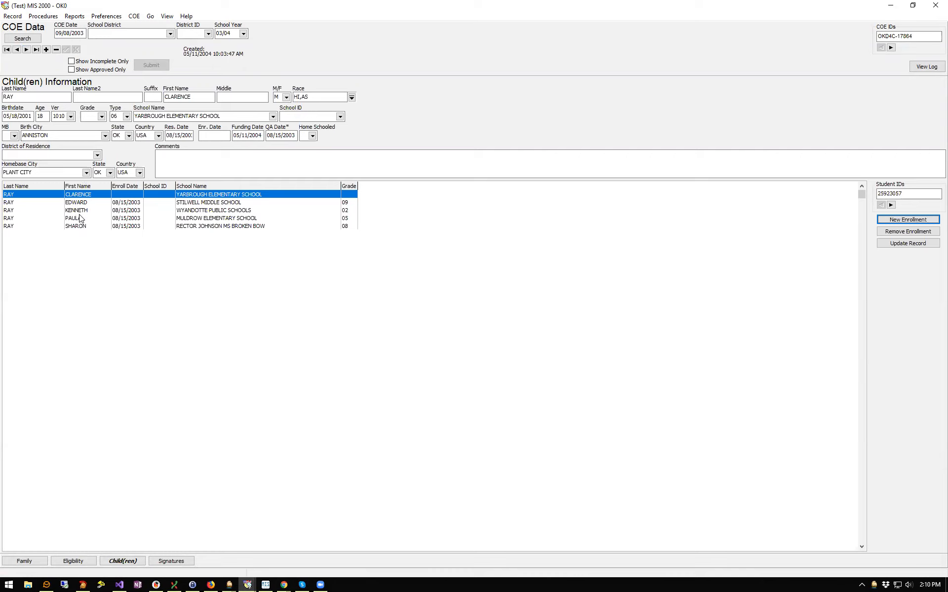
{"action": "left_click", "coordinate": [49, 213]}
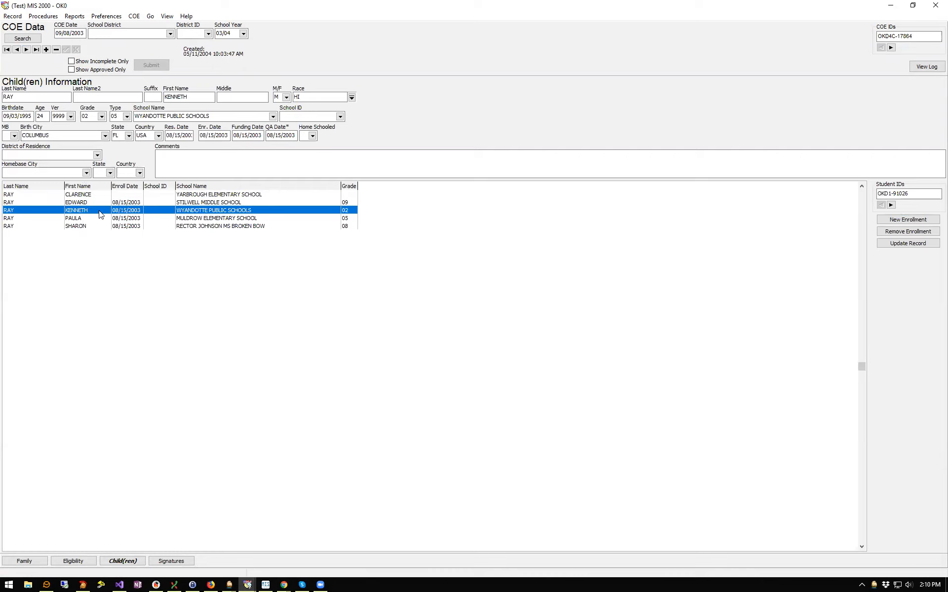
{"action": "left_click", "coordinate": [150, 18]}
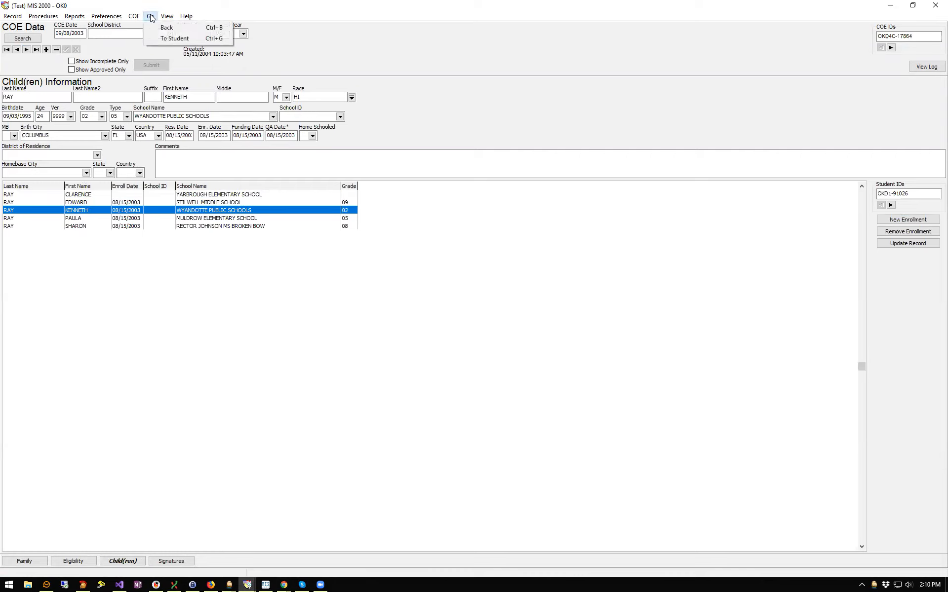
Open that child's student record and show School History with four enrollments
{"action": "left_click", "coordinate": [192, 38]}
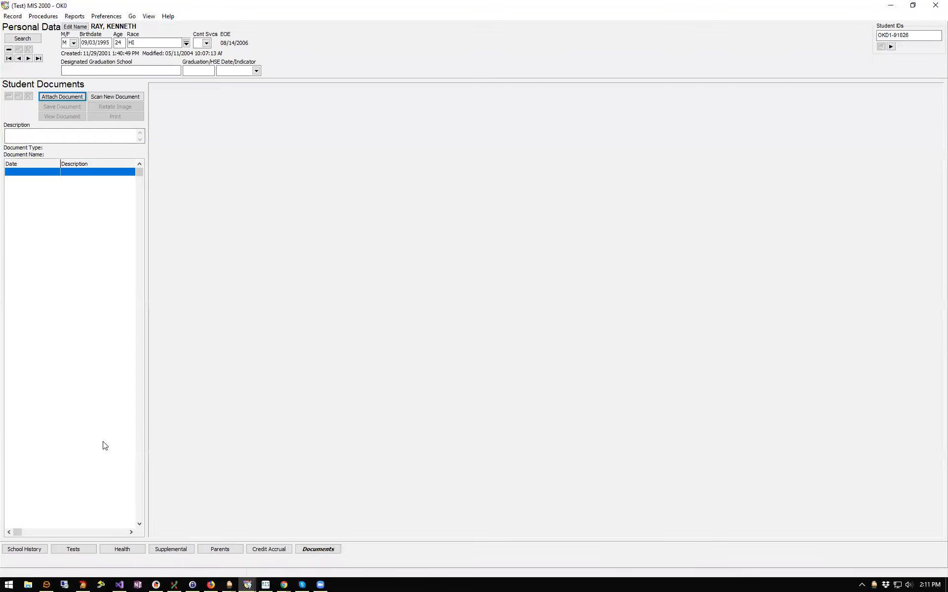
{"action": "left_click", "coordinate": [33, 551]}
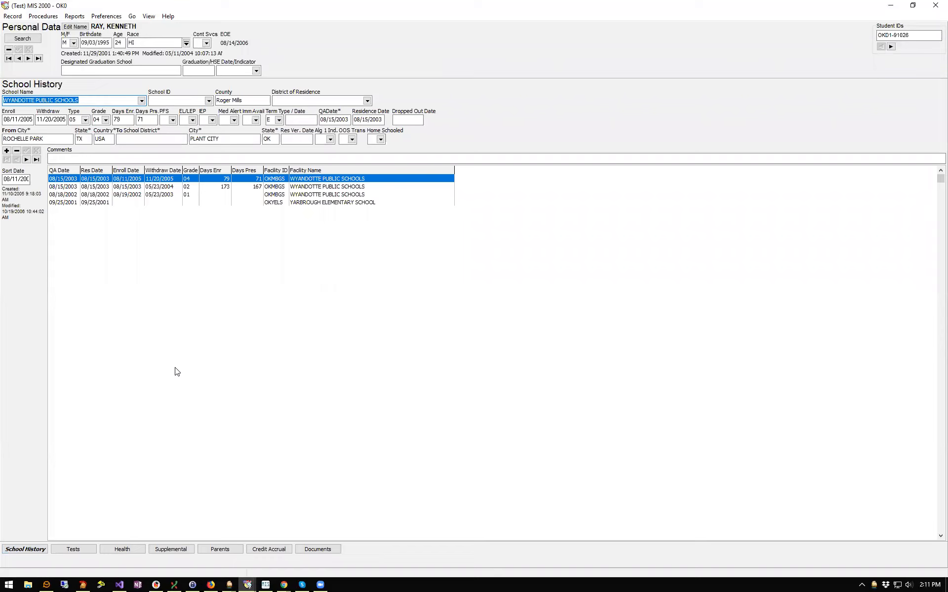
{"action": "left_click", "coordinate": [106, 16]}
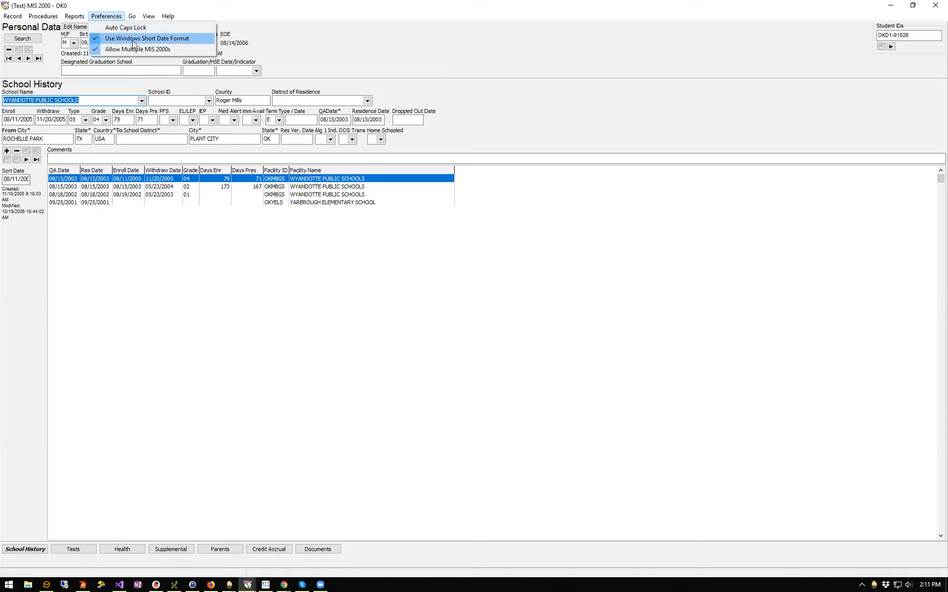
{"action": "left_click", "coordinate": [108, 17]}
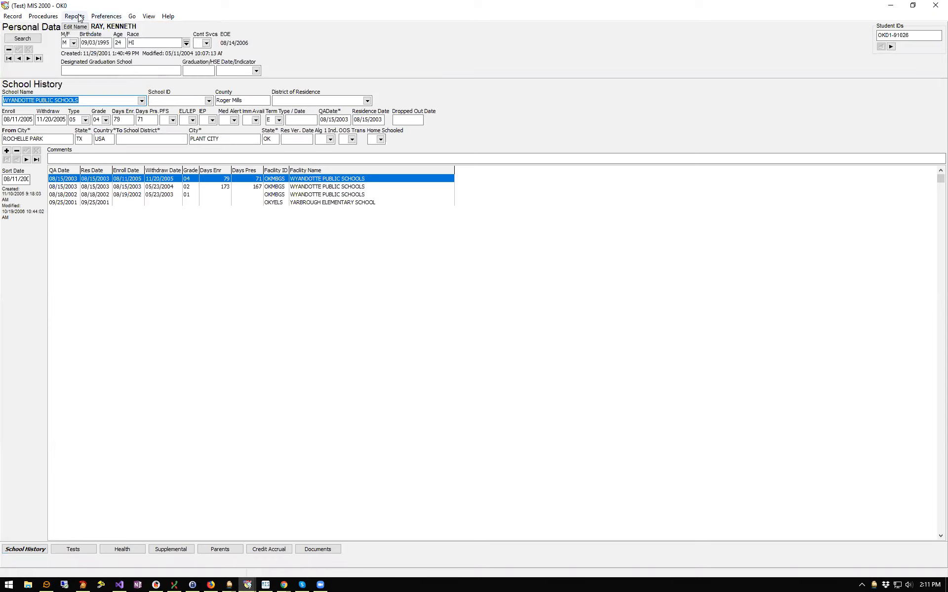
{"action": "left_click", "coordinate": [79, 18]}
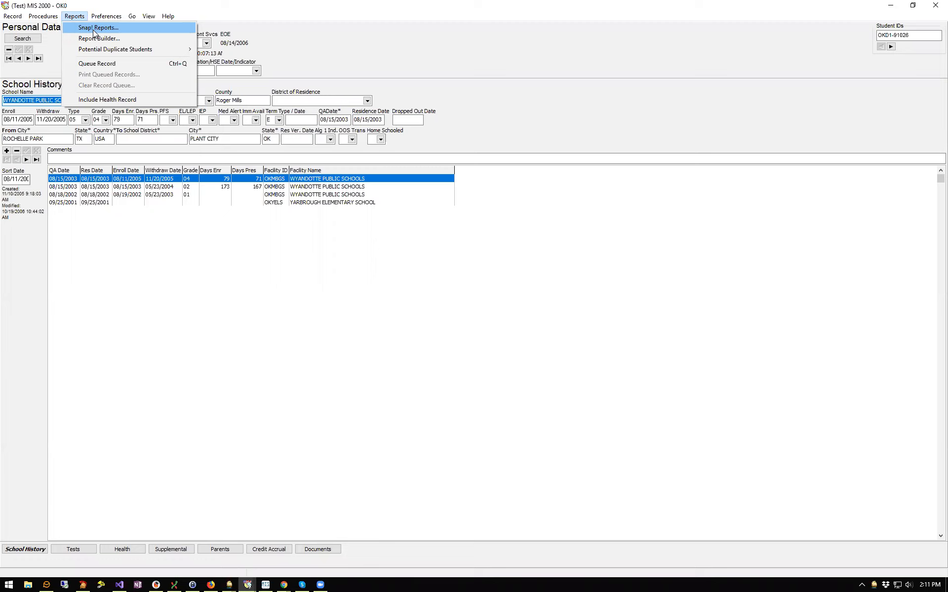
Select the Current Enrollment Report in the Snap Reports window
{"action": "left_click", "coordinate": [92, 30]}
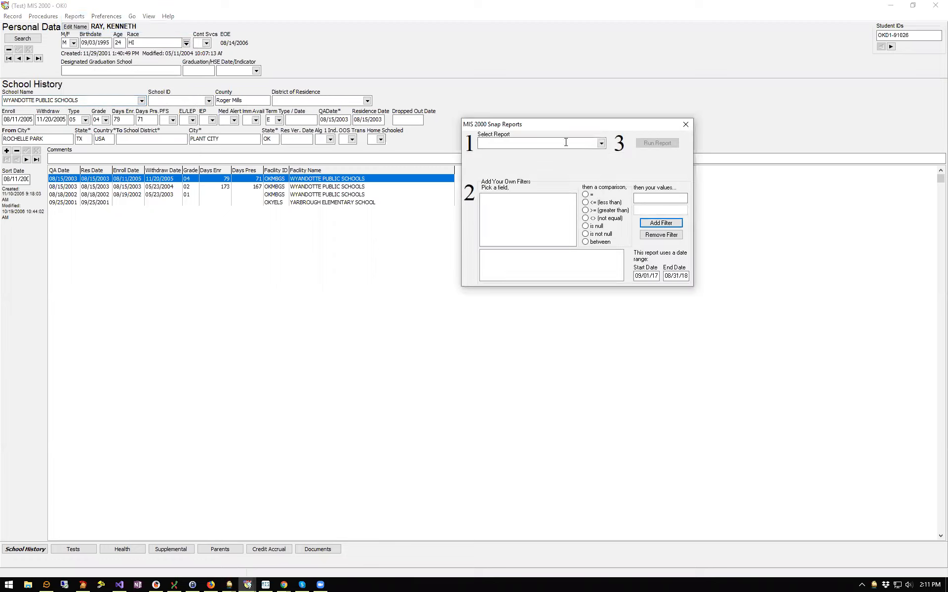
{"action": "left_click_drag", "start_coordinate": [574, 125], "coordinate": [494, 83]}
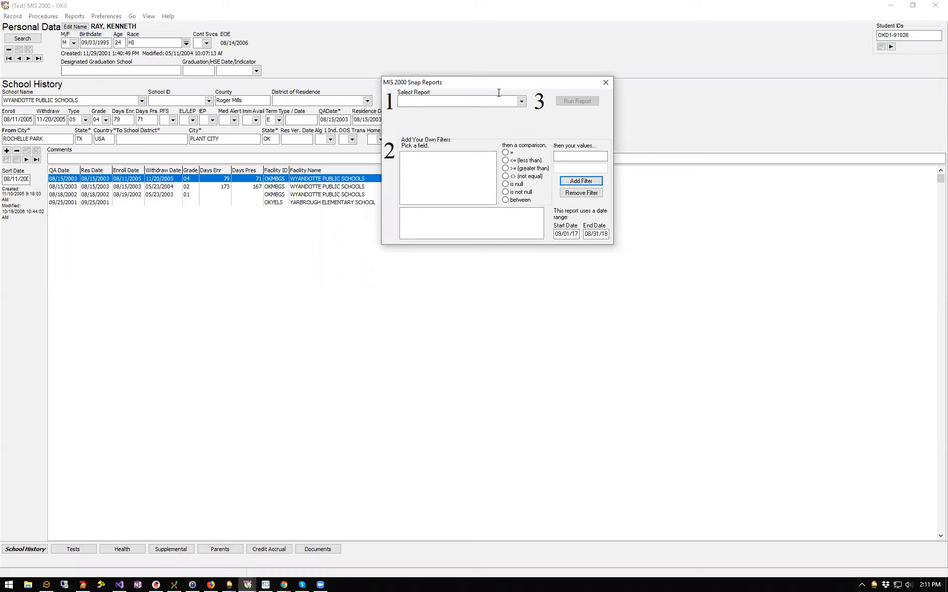
{"action": "left_click", "coordinate": [521, 101]}
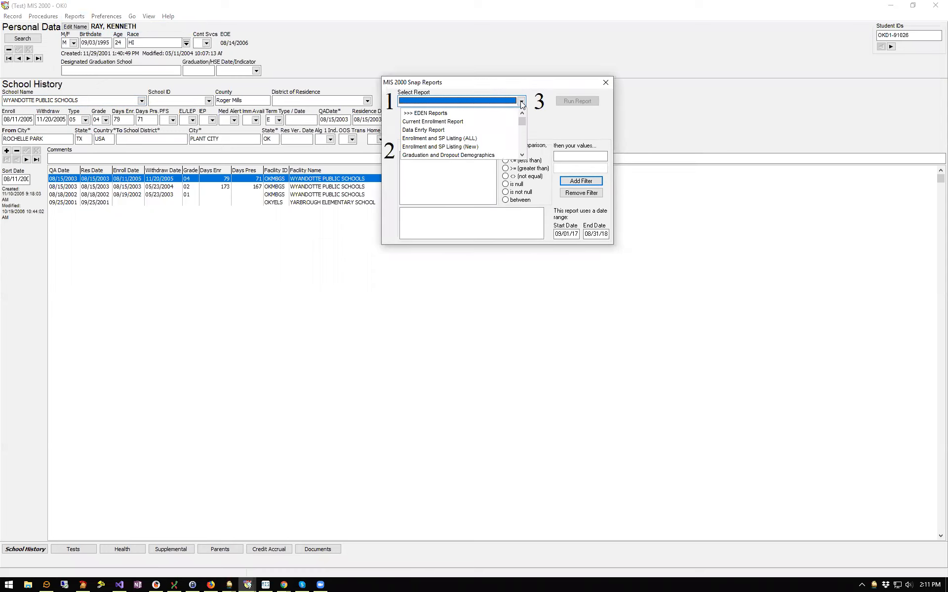
{"action": "left_click", "coordinate": [442, 122]}
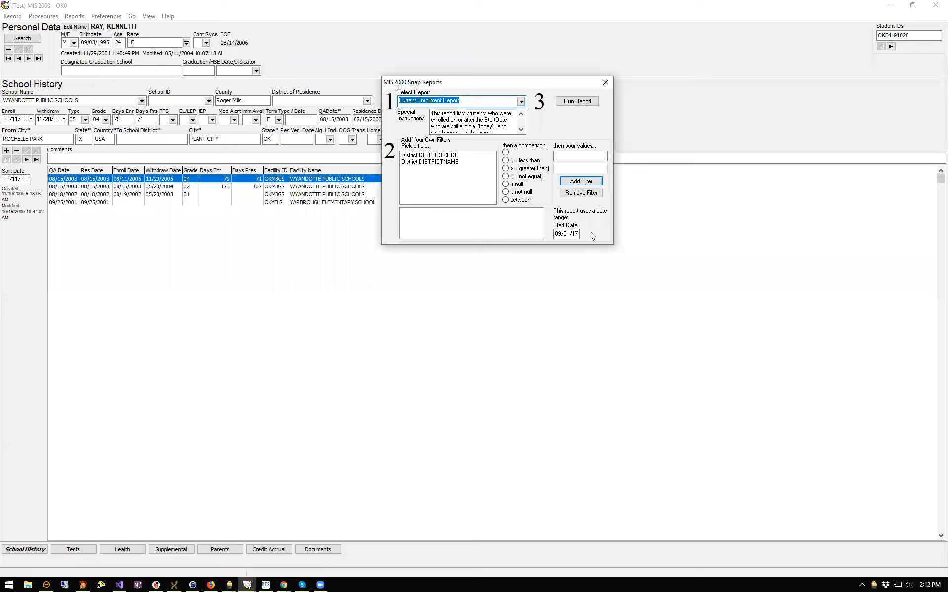
Enter 09/01/19 as the start date and read through the special instructions
{"action": "left_click_drag", "start_coordinate": [432, 114], "coordinate": [497, 138]}
{"action": "left_click", "coordinate": [503, 129]}
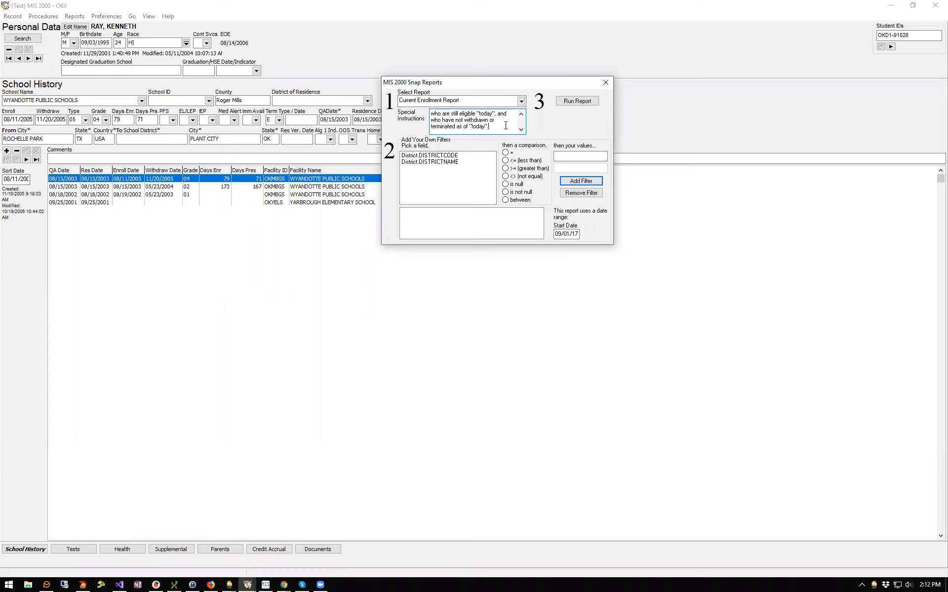
{"action": "scroll", "coordinate": [496, 132], "scroll_direction": "up", "scroll_amount": 3}
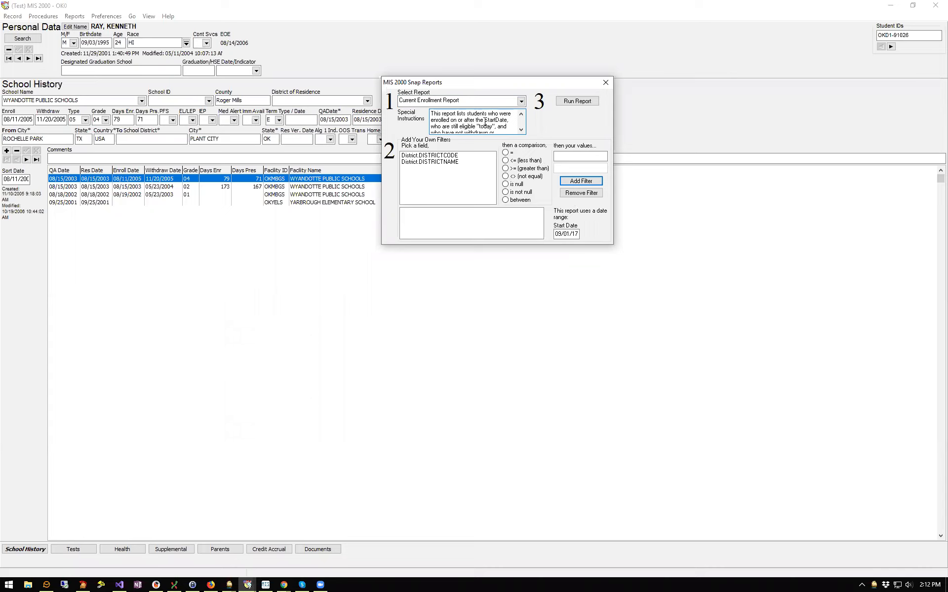
{"action": "left_click", "coordinate": [556, 234]}
{"action": "type", "text": "1"}
{"action": "key", "text": "BackSpace"}
{"action": "type", "text": "09/01/19"}
{"action": "left_click", "coordinate": [522, 130]}
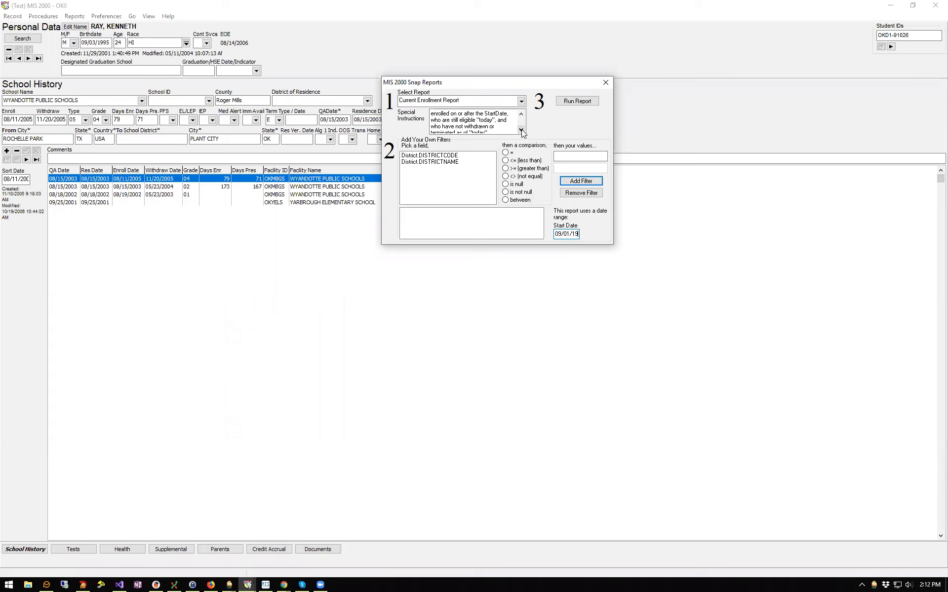
{"action": "left_click", "coordinate": [522, 130]}
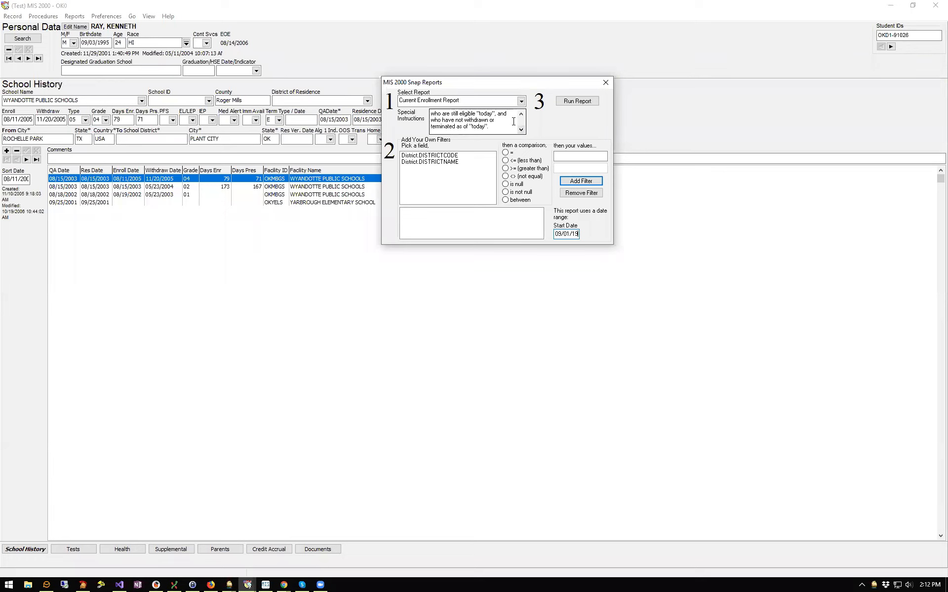
{"action": "double_click", "coordinate": [522, 114]}
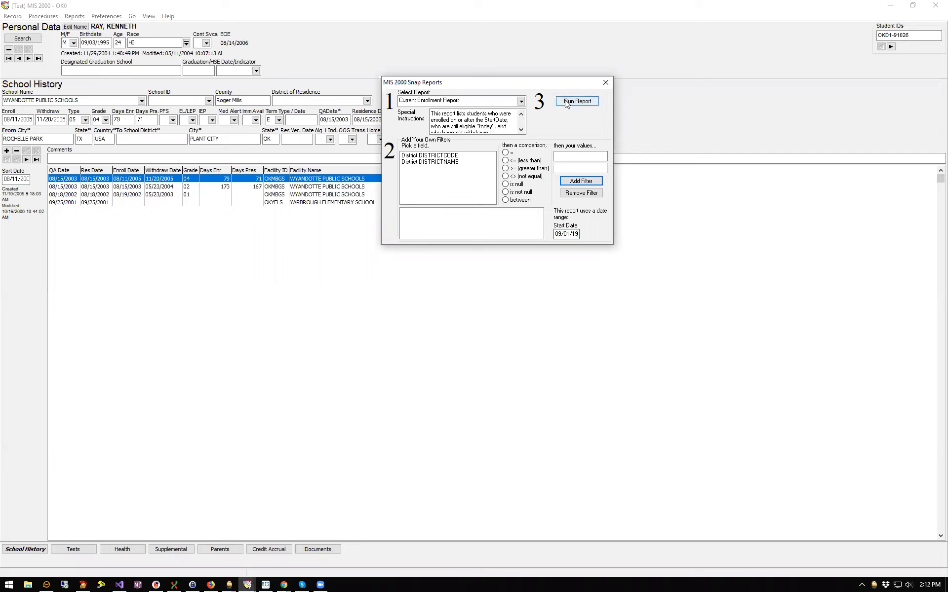
Add a District.DISTRICTCODE = 150 filter to the report
{"action": "left_click", "coordinate": [437, 163]}
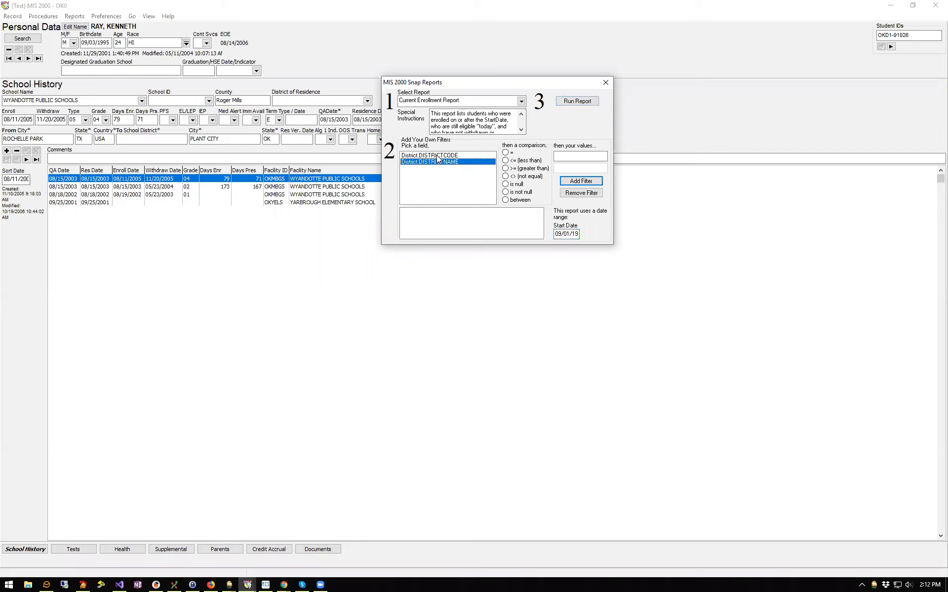
{"action": "left_click", "coordinate": [437, 156]}
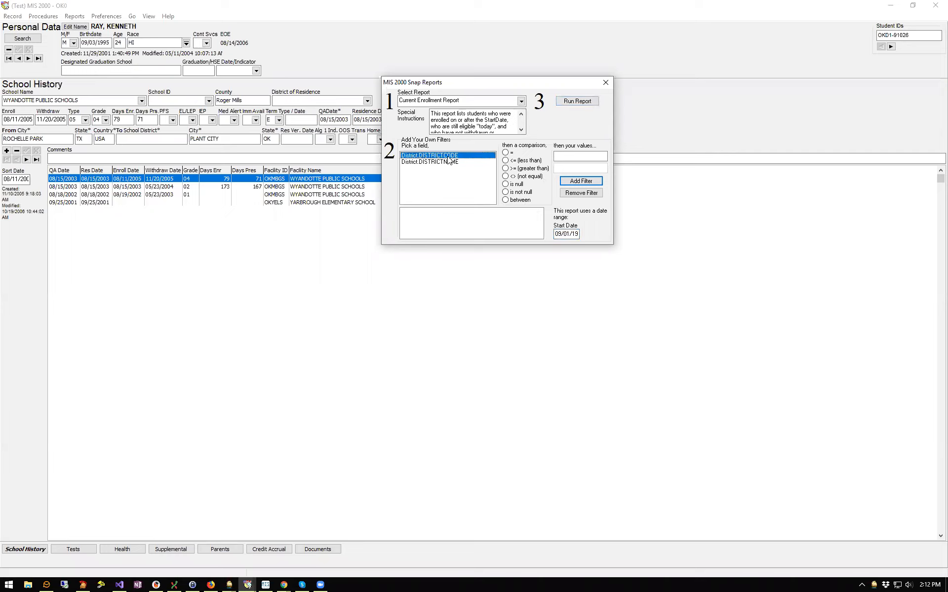
{"action": "left_click", "coordinate": [505, 153]}
{"action": "left_click", "coordinate": [570, 156]}
{"action": "left_click", "coordinate": [587, 182]}
Remove the DISTRICTCODE filter, restore it, then remove it again
{"action": "left_click", "coordinate": [437, 212]}
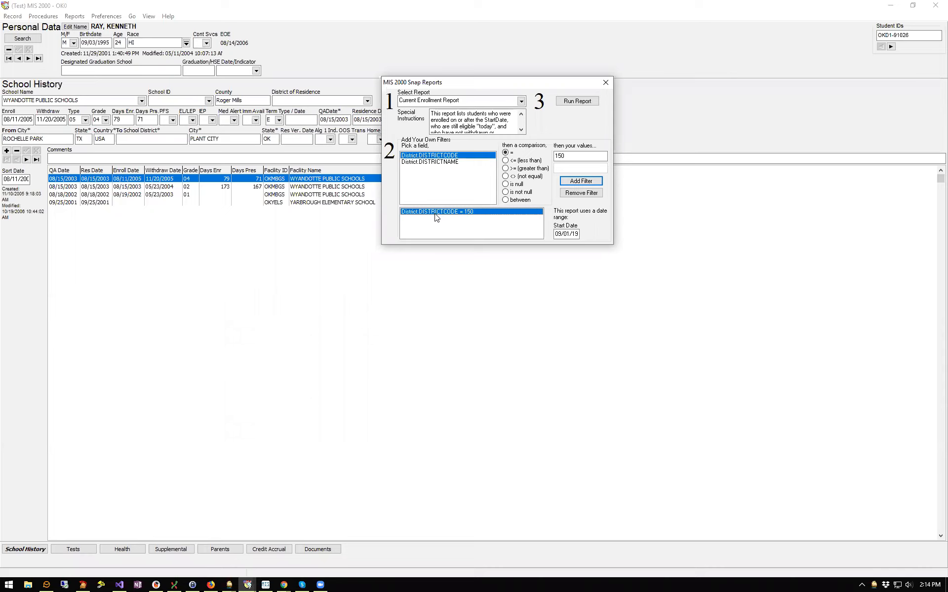
{"action": "left_click", "coordinate": [581, 194]}
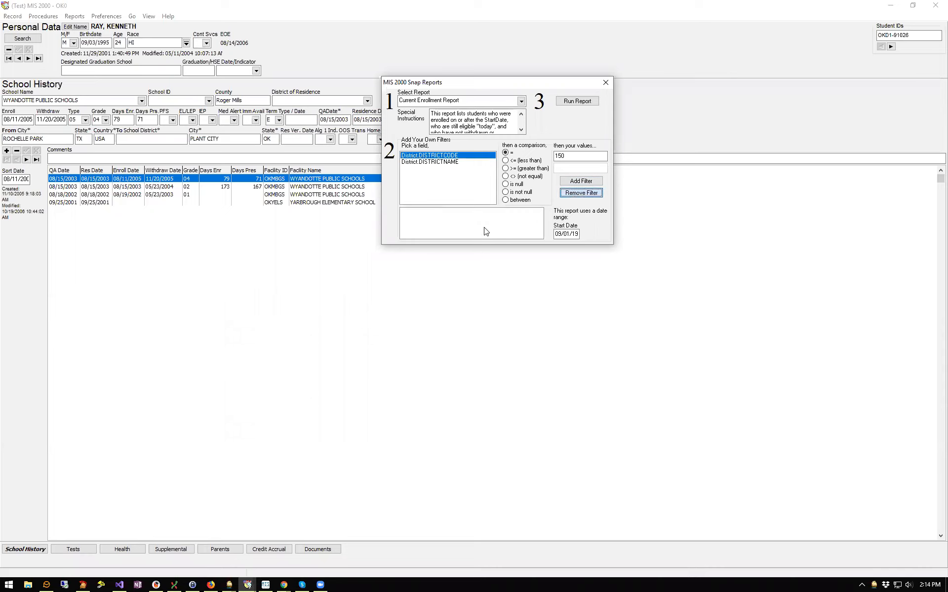
{"action": "left_click", "coordinate": [581, 181]}
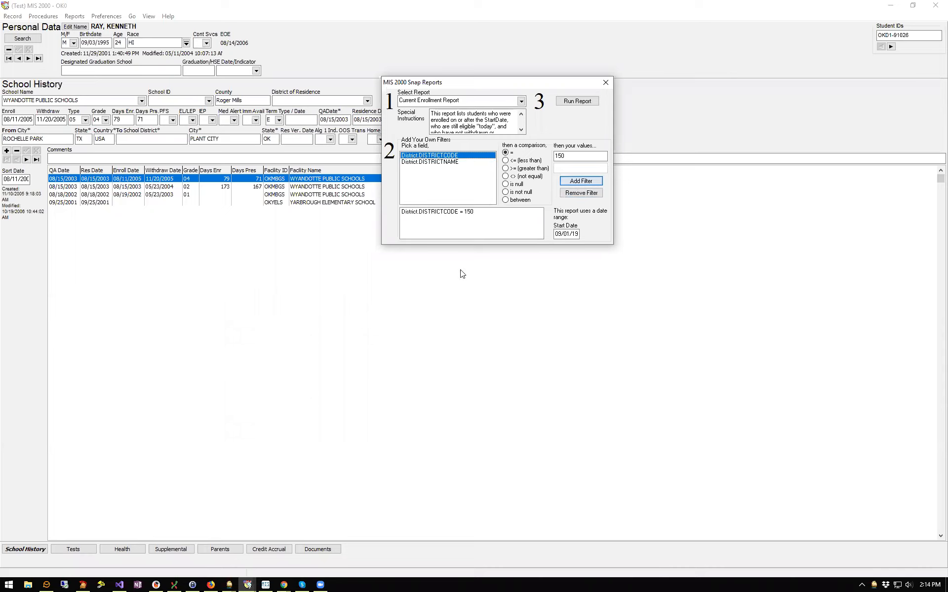
{"action": "left_click", "coordinate": [522, 212]}
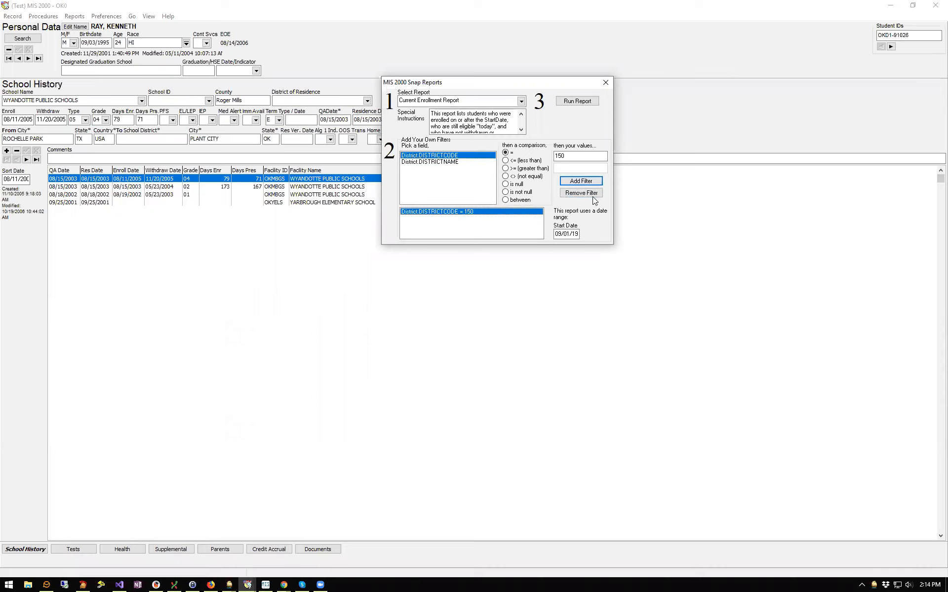
{"action": "left_click", "coordinate": [581, 193]}
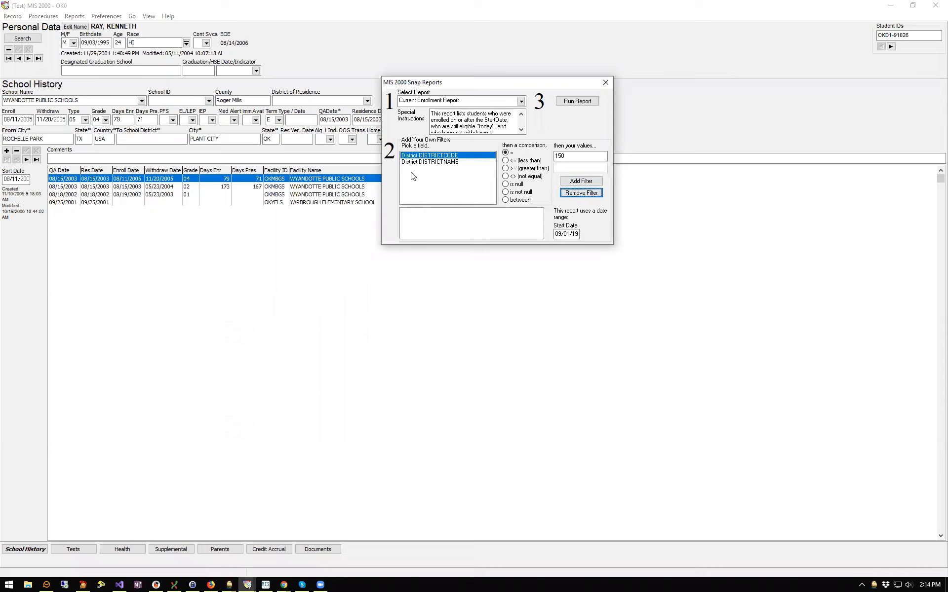
Change the start date year to 18 and run the Current Enrollment Report
{"action": "left_click", "coordinate": [576, 234]}
{"action": "type", "text": "18"}
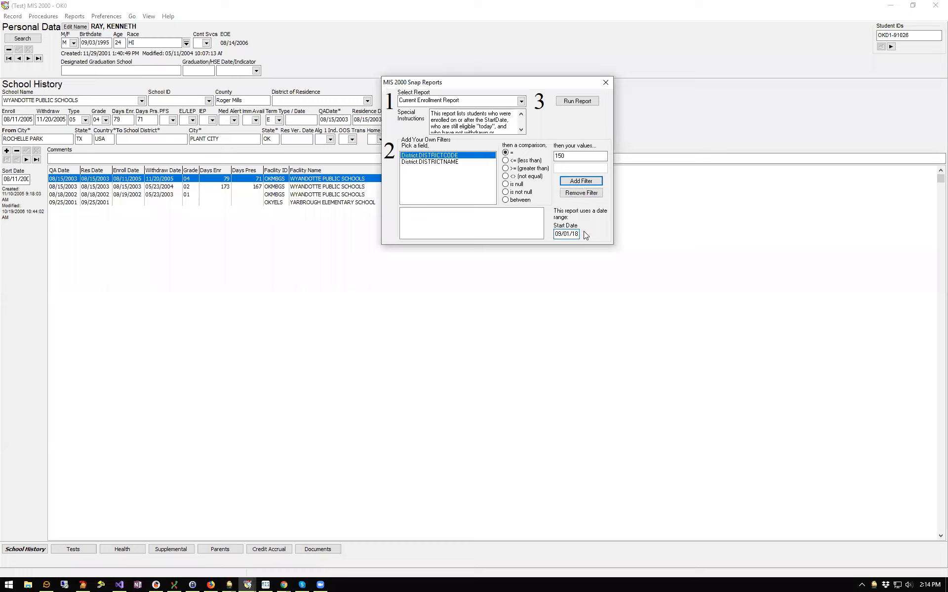
{"action": "left_click", "coordinate": [571, 101]}
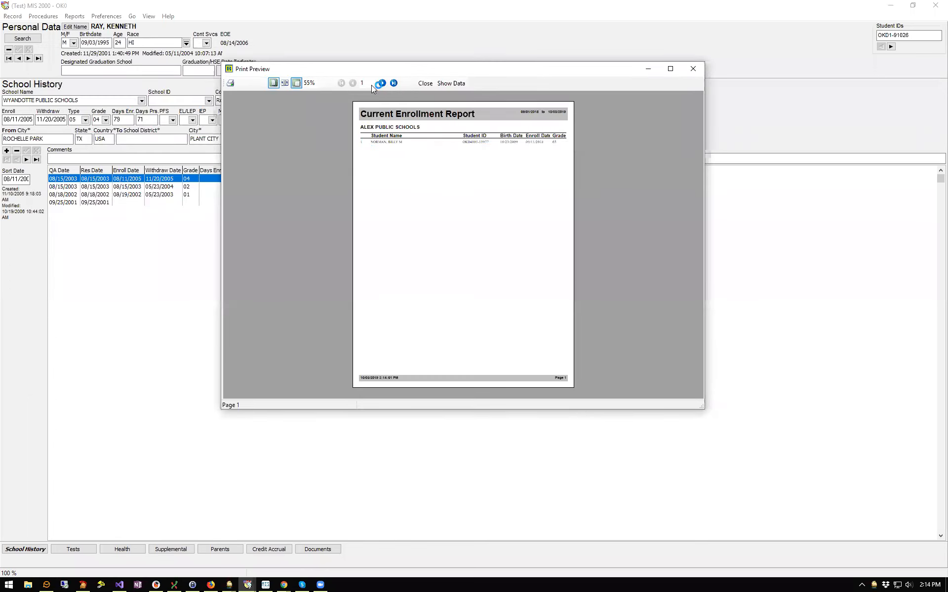
Maximize the preview and page forward to page 11, Forgan Public Schools
{"action": "left_click", "coordinate": [672, 70]}
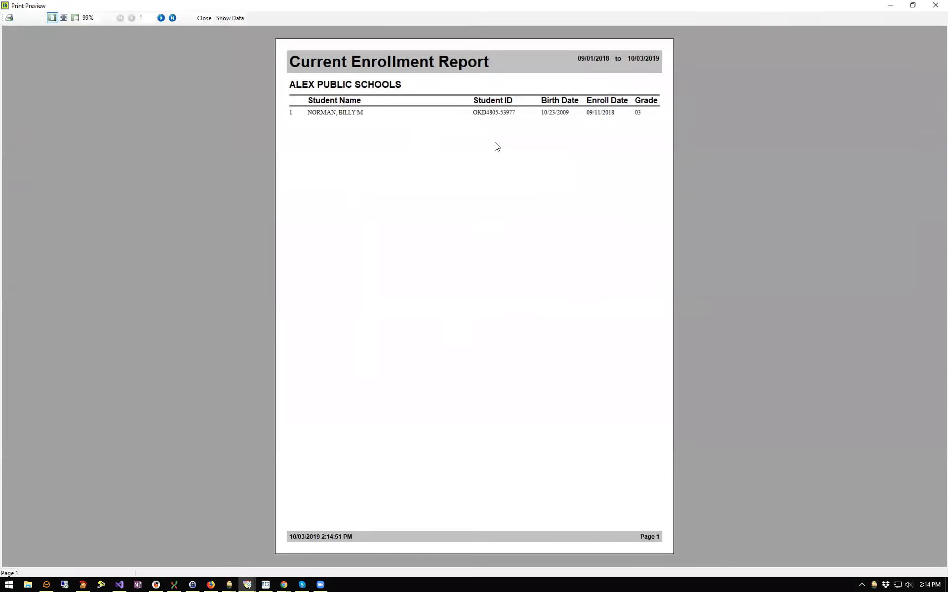
{"action": "left_click", "coordinate": [161, 18]}
{"action": "left_click", "coordinate": [161, 19]}
{"action": "left_click", "coordinate": [162, 18]}
{"action": "left_click", "coordinate": [161, 19]}
{"action": "left_click", "coordinate": [162, 19]}
{"action": "left_click", "coordinate": [162, 18]}
{"action": "left_click", "coordinate": [162, 19]}
{"action": "left_click", "coordinate": [161, 18]}
{"action": "left_click", "coordinate": [161, 18]}
{"action": "left_click", "coordinate": [162, 18]}
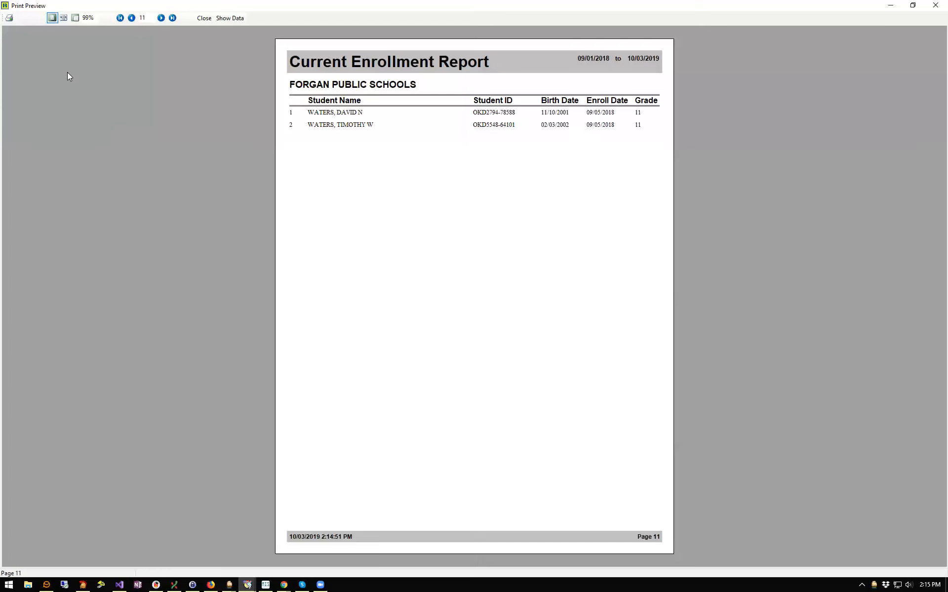
Choose Microsoft Print to PDF in the Print dialog, then cancel without printing
{"action": "left_click", "coordinate": [8, 19]}
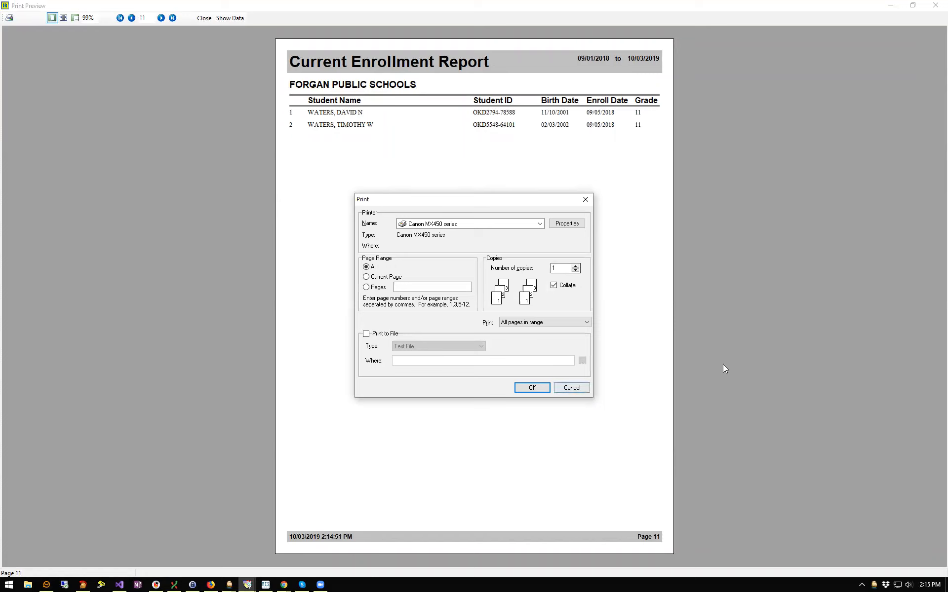
{"action": "left_click", "coordinate": [540, 224]}
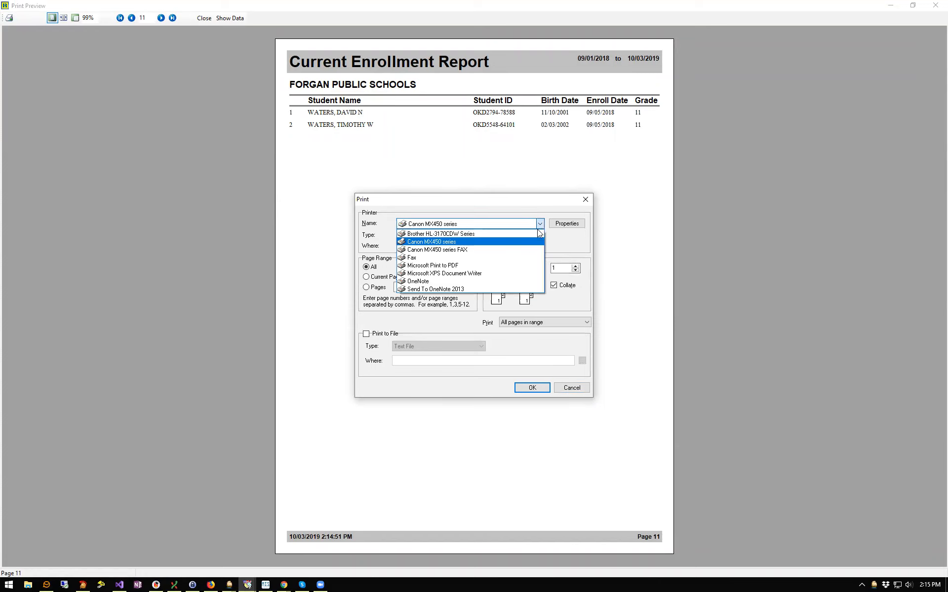
{"action": "left_click", "coordinate": [497, 269]}
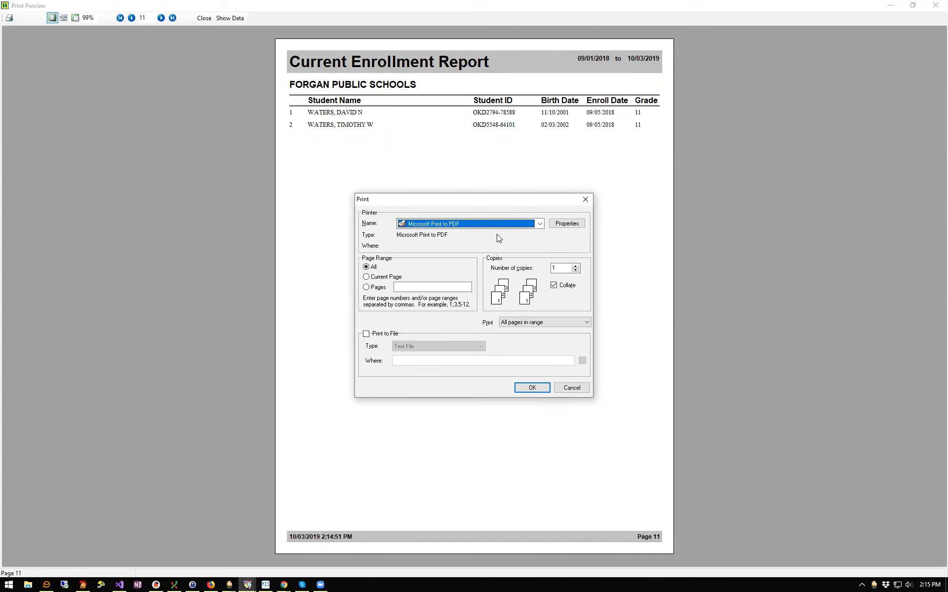
{"action": "left_click", "coordinate": [573, 388]}
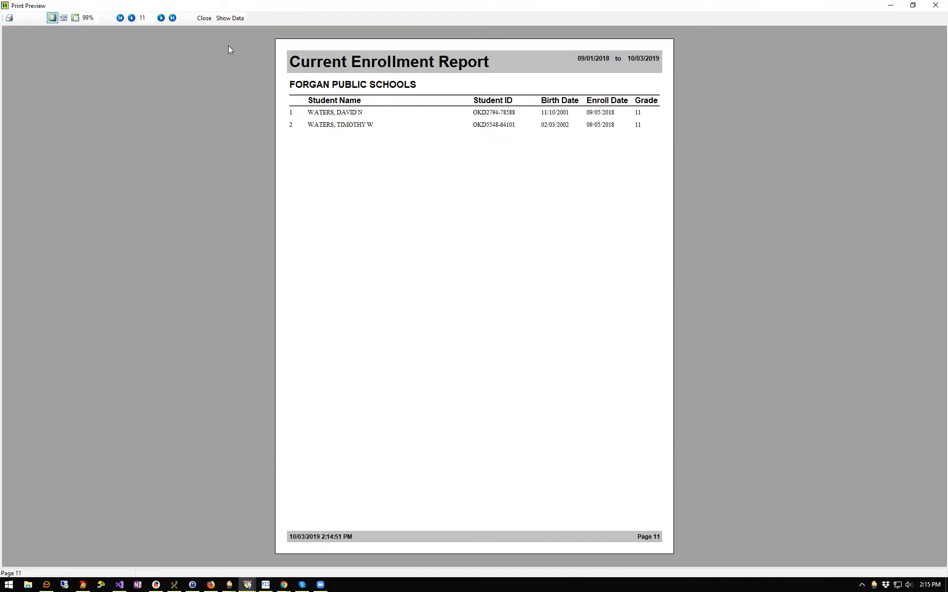
View the report results table and scroll across its columns to District Name
{"action": "left_click", "coordinate": [244, 19]}
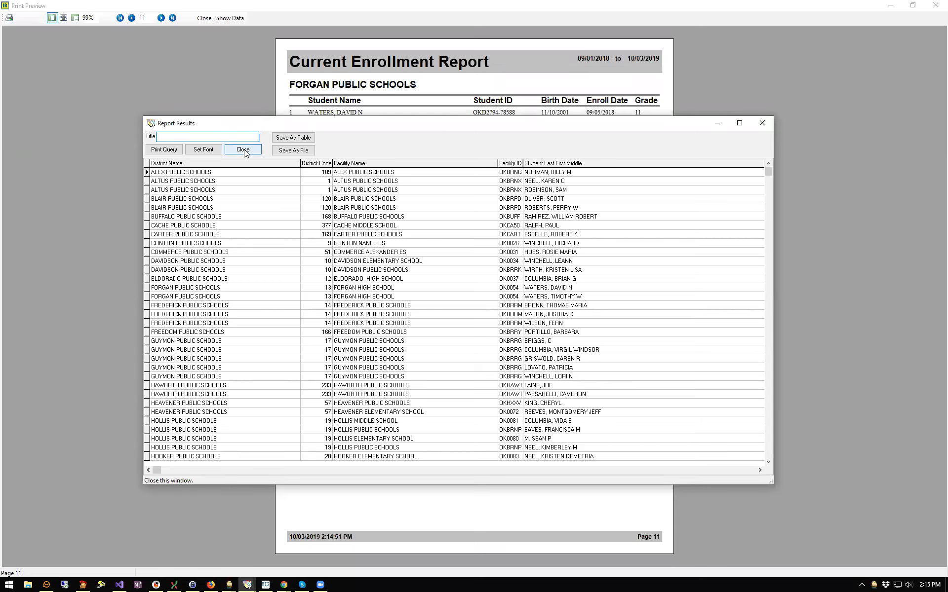
{"action": "left_click", "coordinate": [244, 150]}
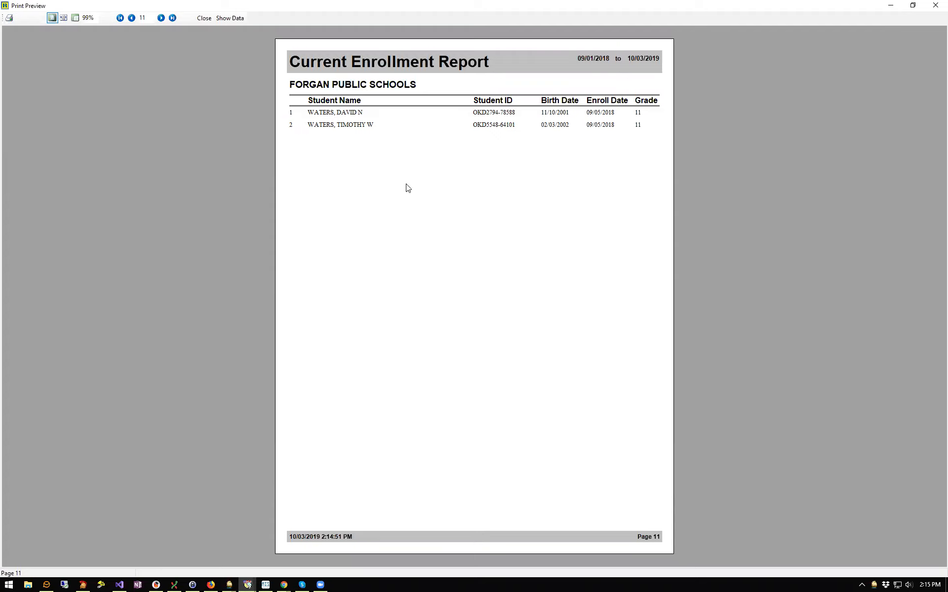
{"action": "left_click", "coordinate": [233, 19]}
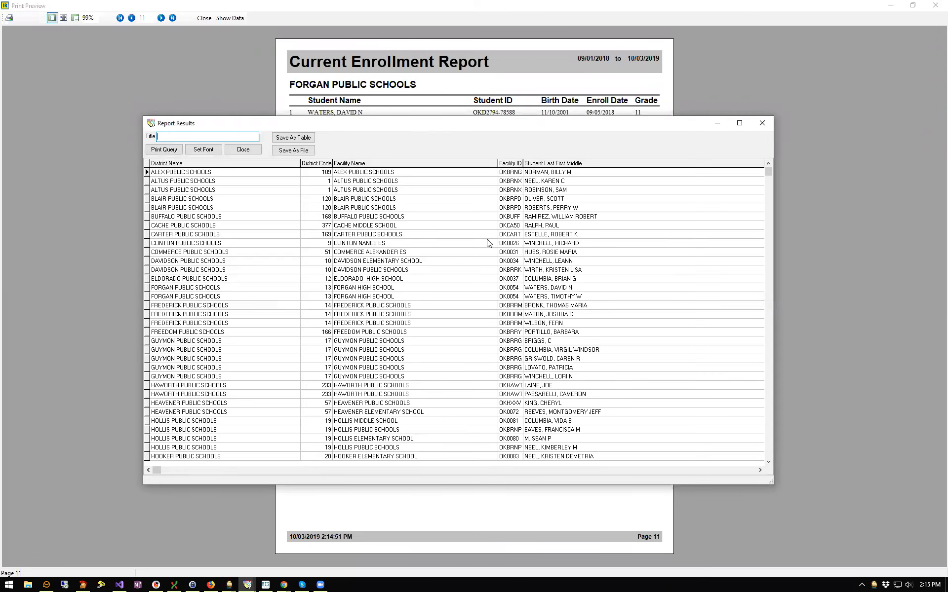
{"action": "left_click", "coordinate": [723, 471]}
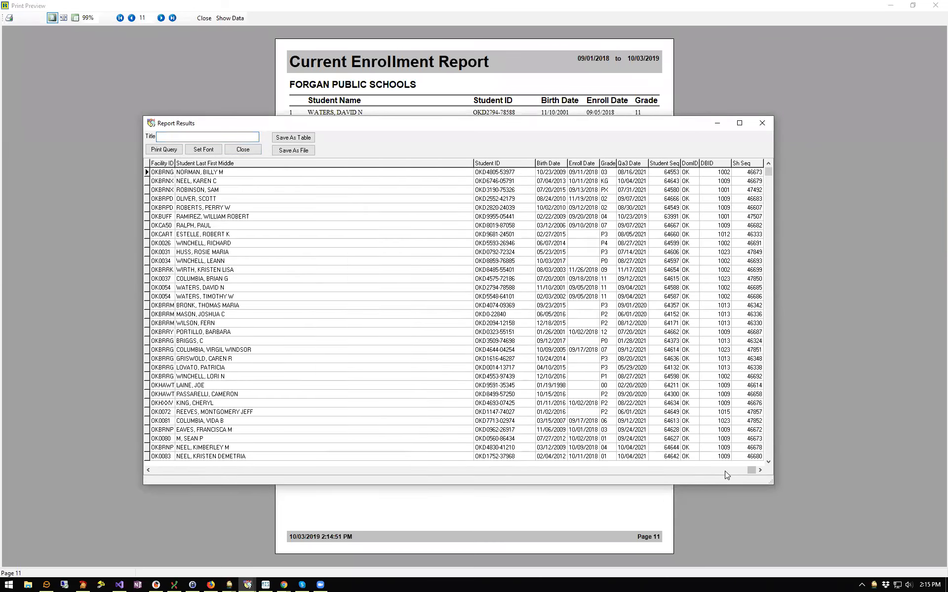
{"action": "left_click", "coordinate": [732, 471]}
{"action": "left_click", "coordinate": [732, 471]}
{"action": "left_click", "coordinate": [187, 471]}
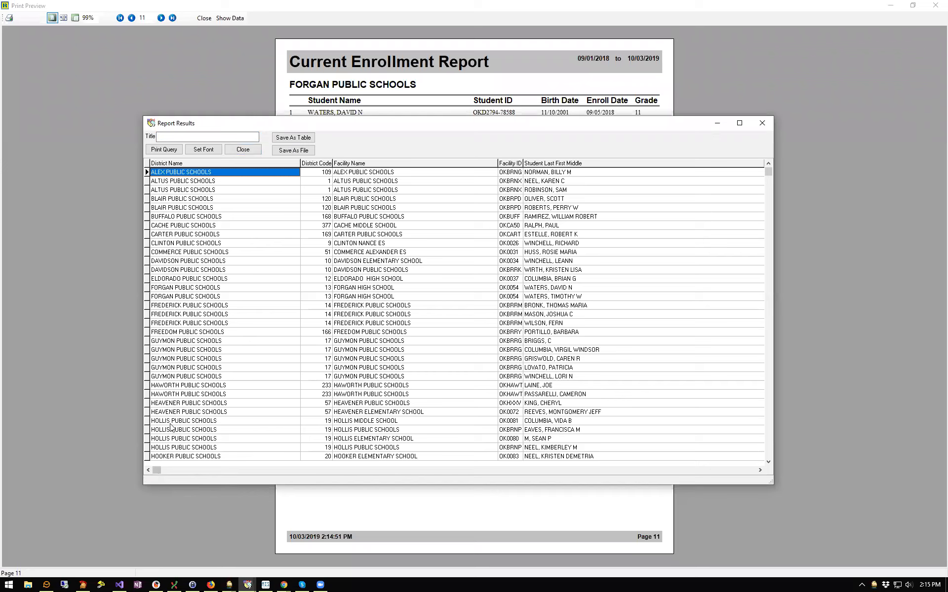
Save the results as file 'marcy' on the Desktop and close the results list
{"action": "left_click", "coordinate": [303, 151]}
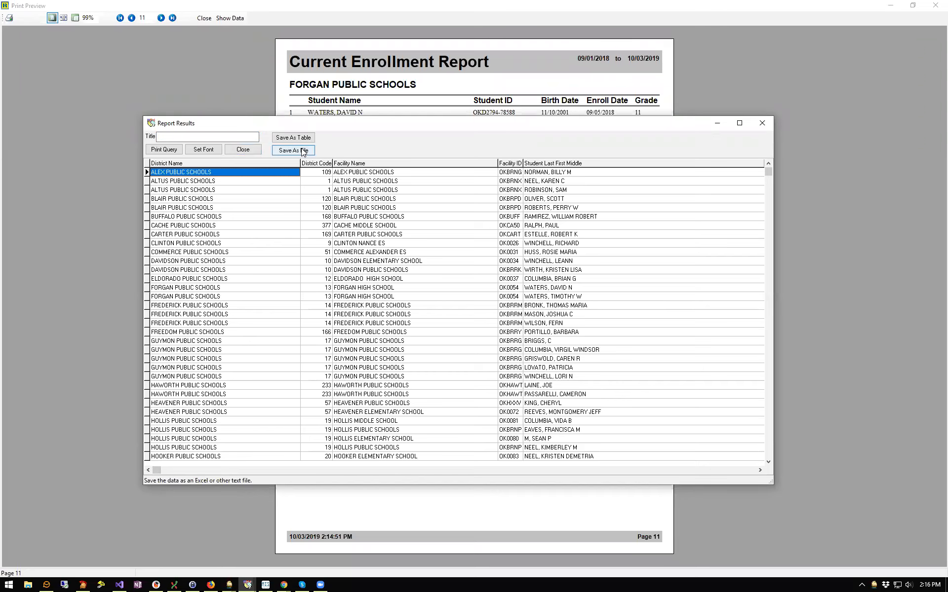
{"action": "left_click", "coordinate": [303, 151]}
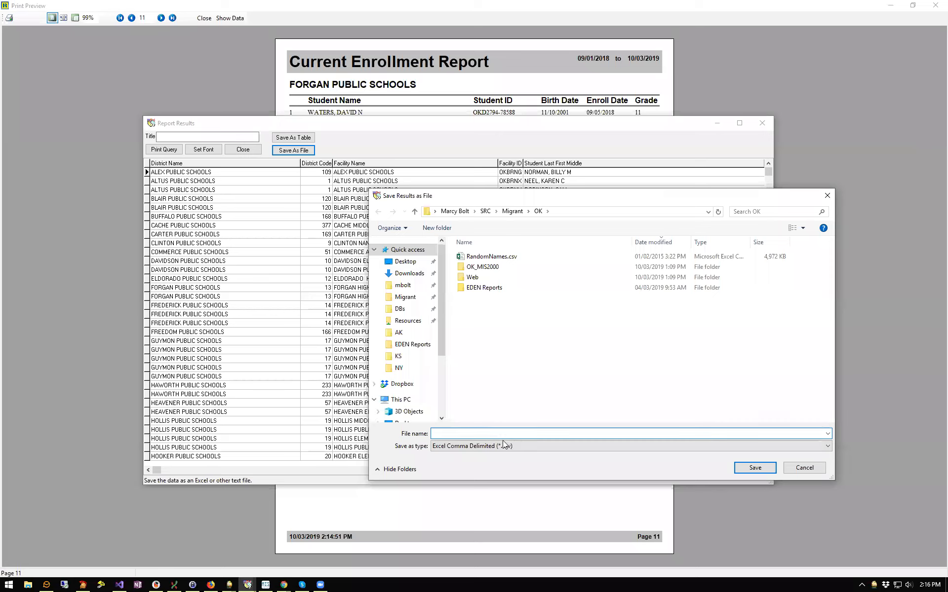
{"action": "type", "text": "marcy"}
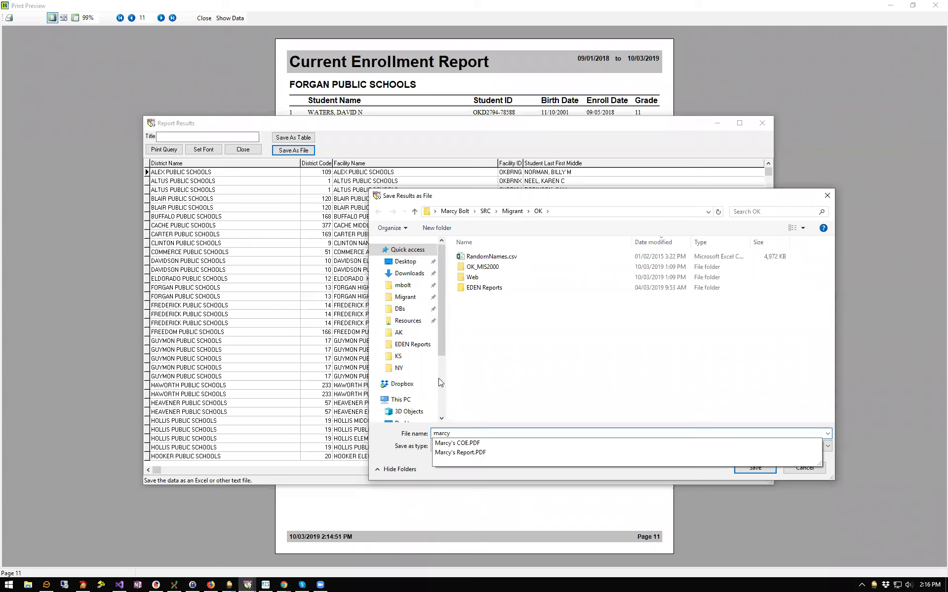
{"action": "left_click", "coordinate": [404, 263]}
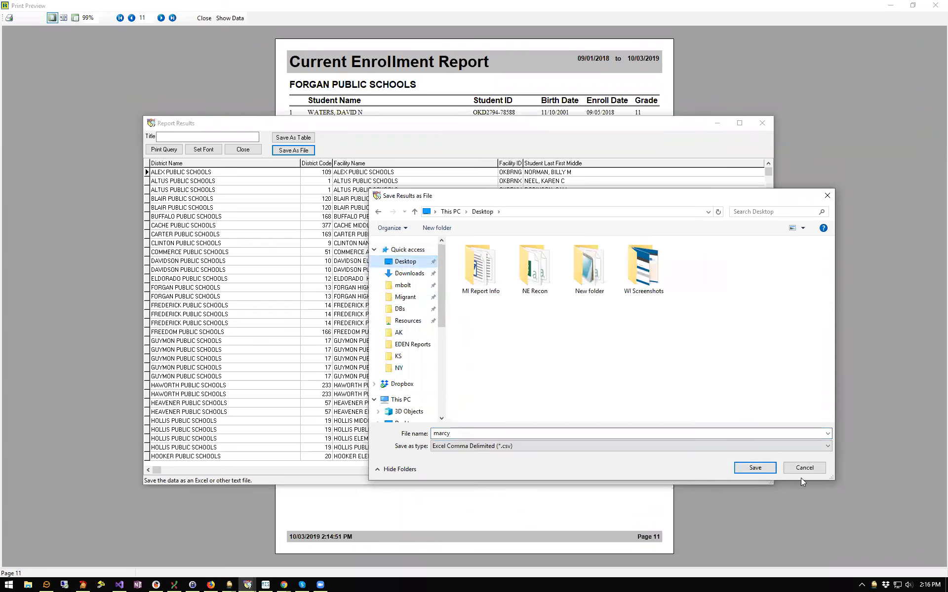
{"action": "left_click", "coordinate": [755, 468]}
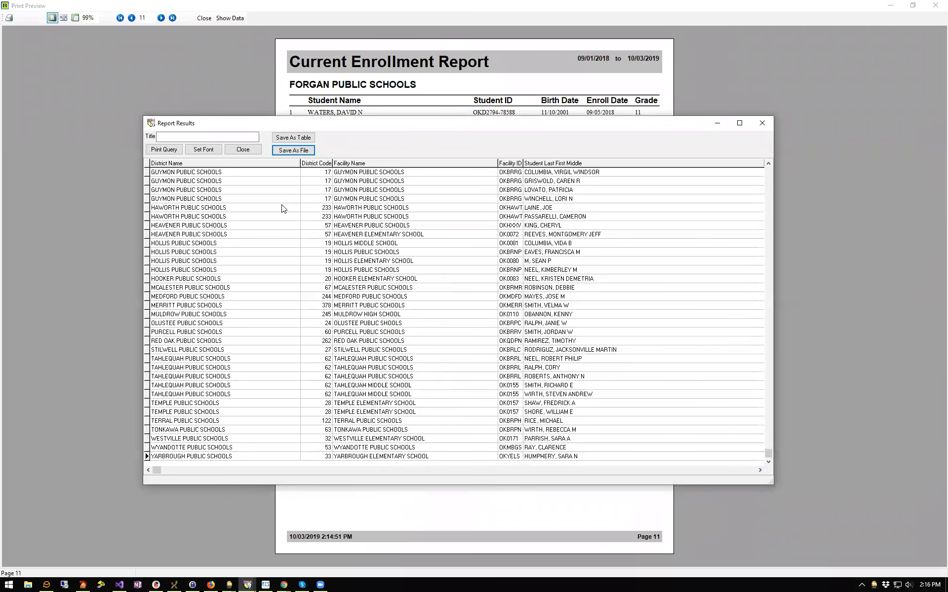
{"action": "left_click", "coordinate": [243, 150]}
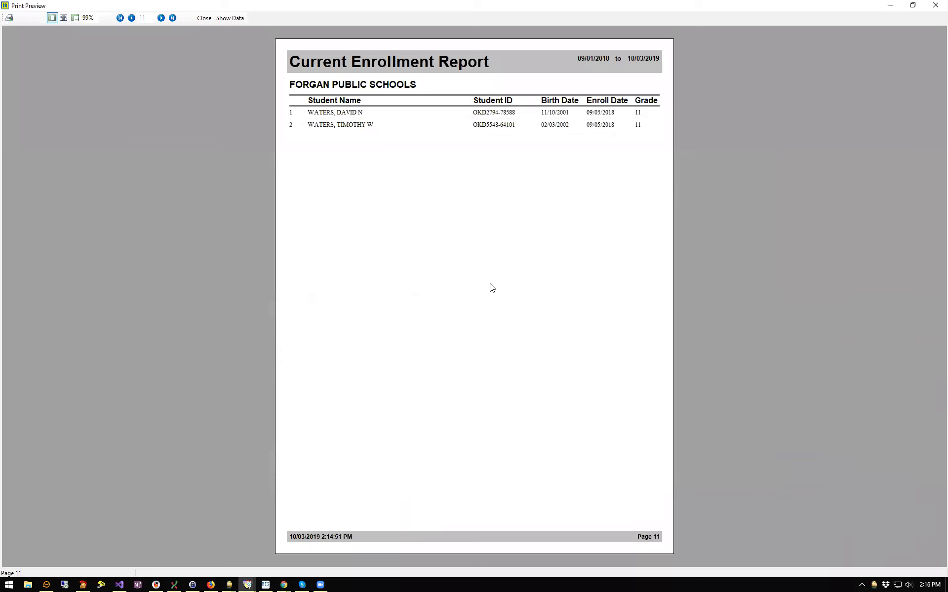
Close the preview, browse snap reports like IRRC Consortium Report, then close Snap Reports
{"action": "left_click", "coordinate": [204, 18]}
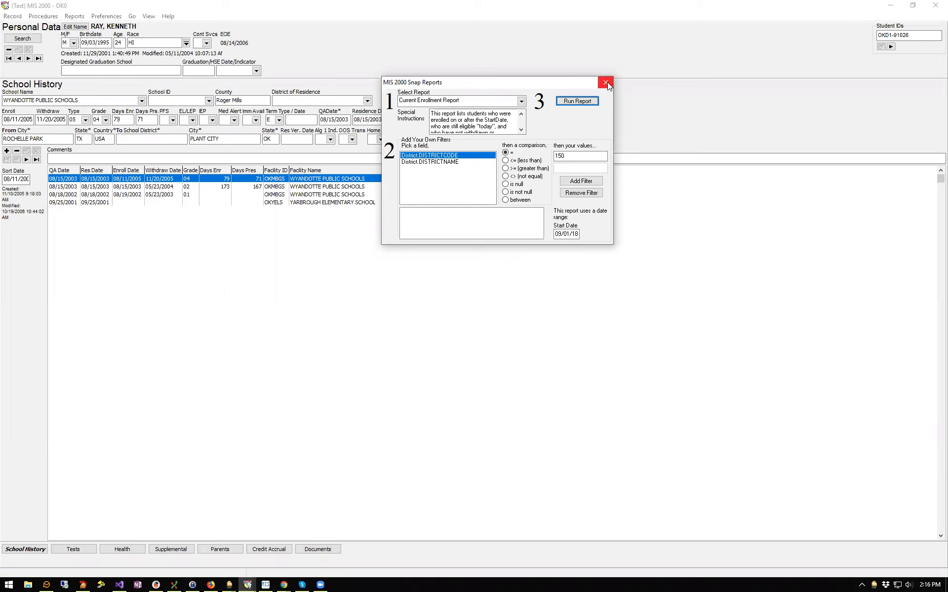
{"action": "left_click", "coordinate": [521, 101]}
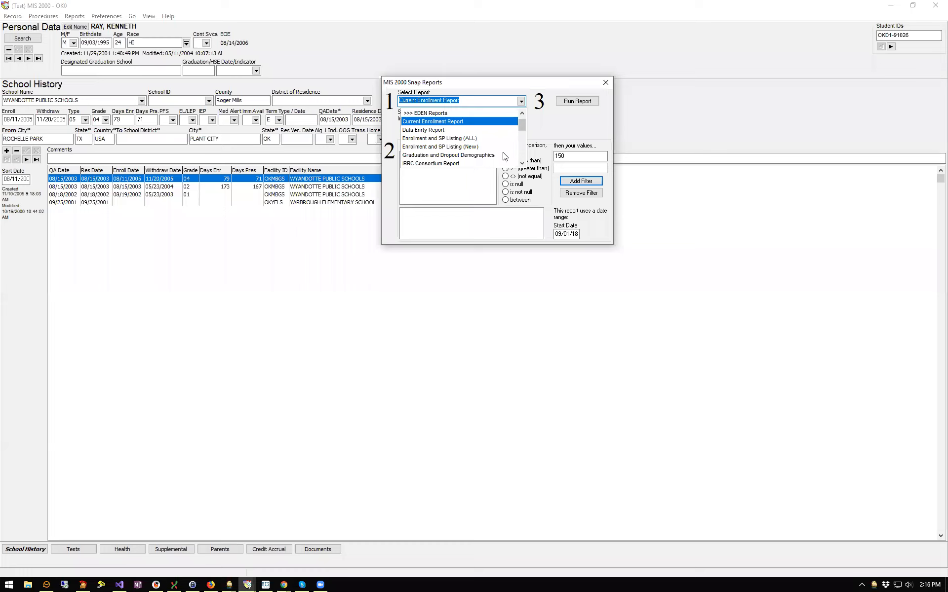
{"action": "scroll", "coordinate": [523, 151], "scroll_direction": "down", "scroll_amount": 1}
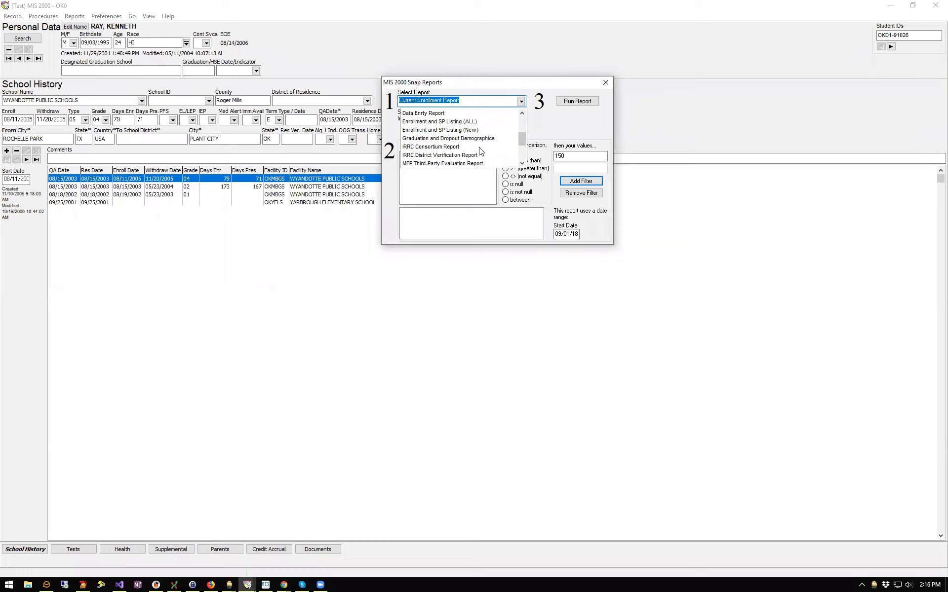
{"action": "left_click", "coordinate": [480, 147]}
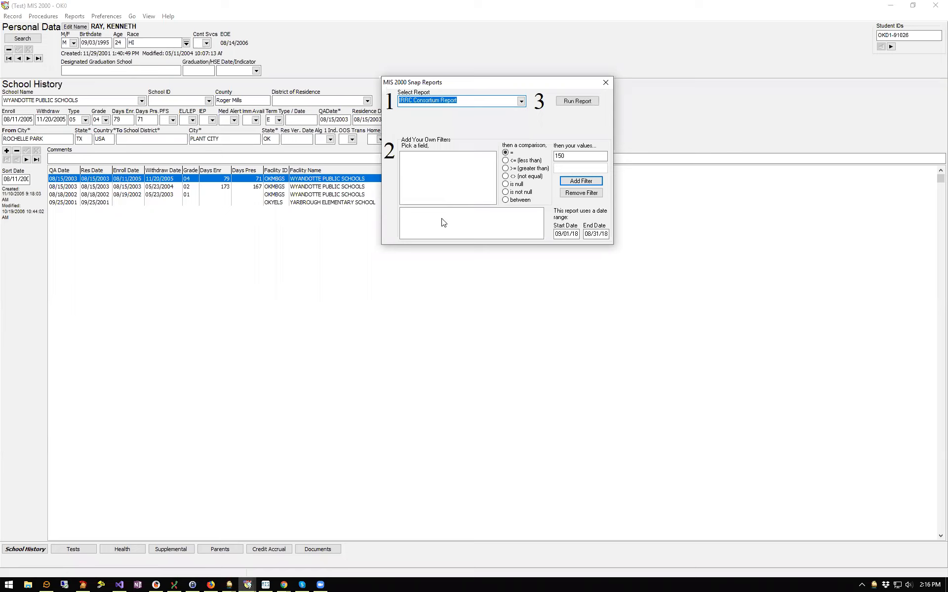
{"action": "left_click", "coordinate": [521, 101]}
{"action": "scroll", "coordinate": [526, 155], "scroll_direction": "down", "scroll_amount": 2}
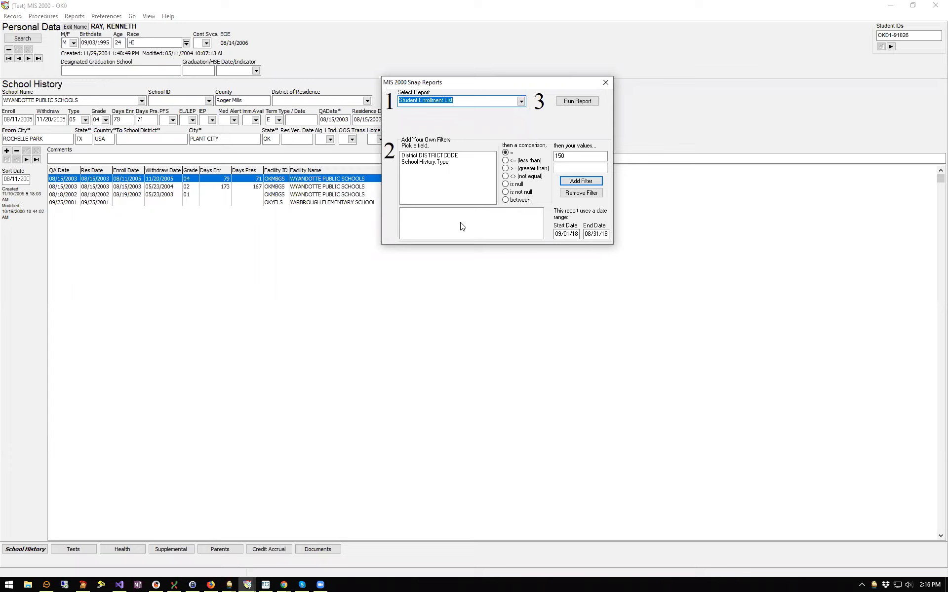
{"action": "left_click", "coordinate": [608, 85]}
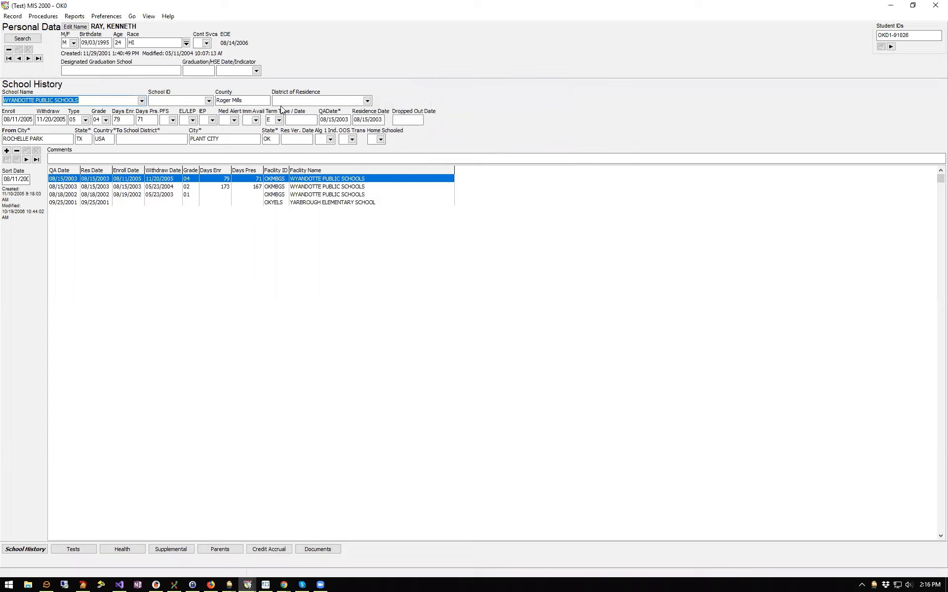
Show the Potential Duplicate Students submenu under Reports
{"action": "left_click", "coordinate": [75, 16]}
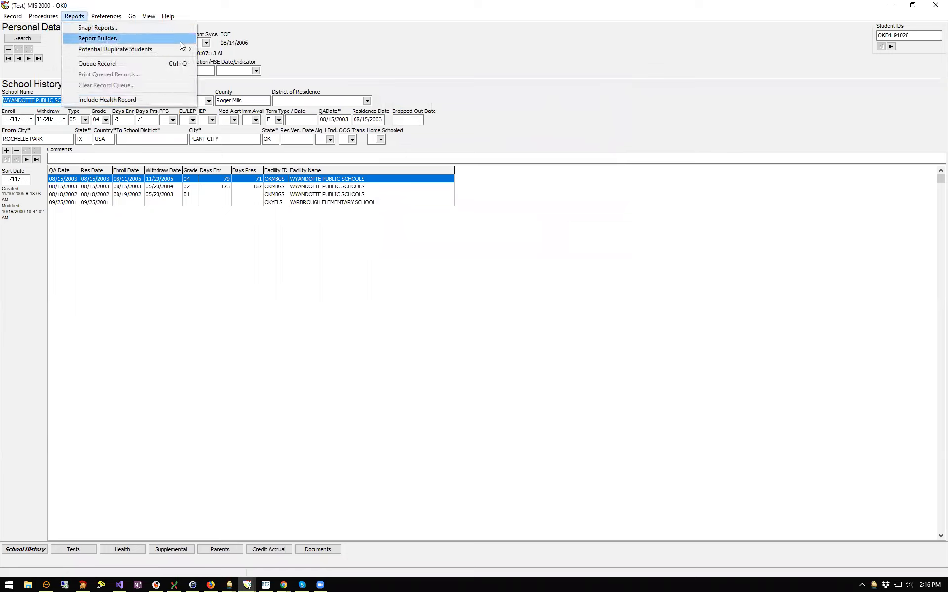
{"action": "mouse_move", "coordinate": [182, 51]}
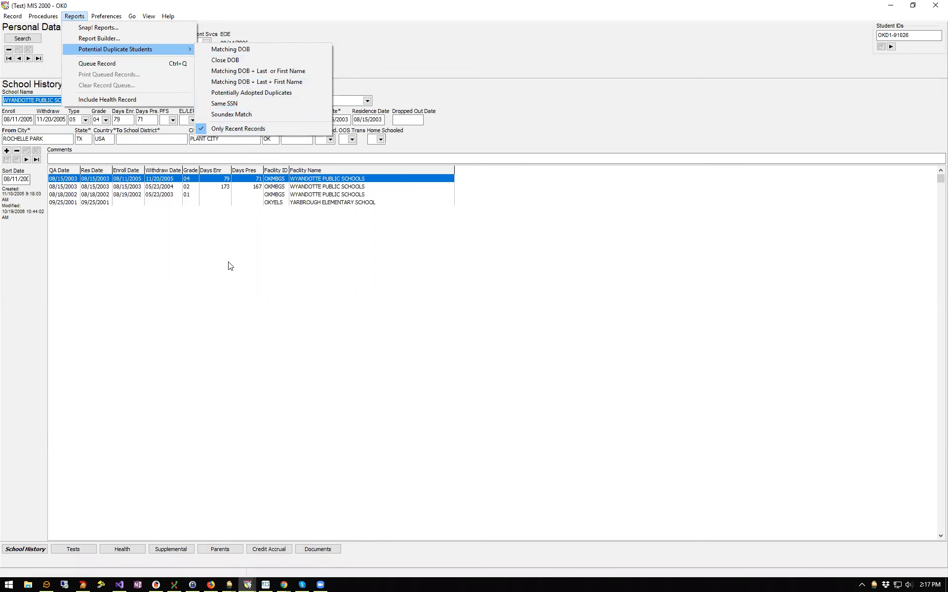
Dismiss the menu, view the 1982 Varnum enrollment, then go to the last student record
{"action": "left_click", "coordinate": [231, 274]}
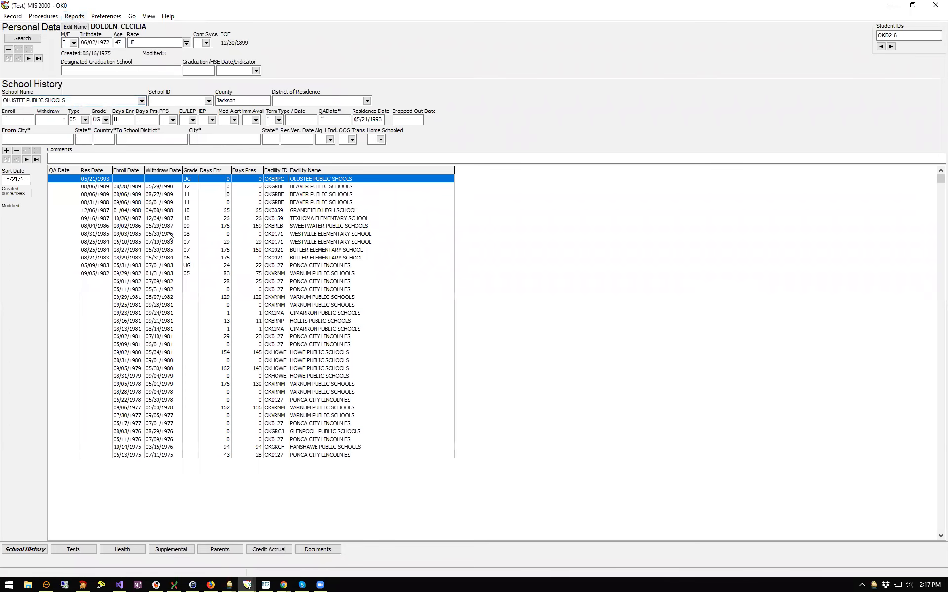
{"action": "left_click", "coordinate": [110, 275]}
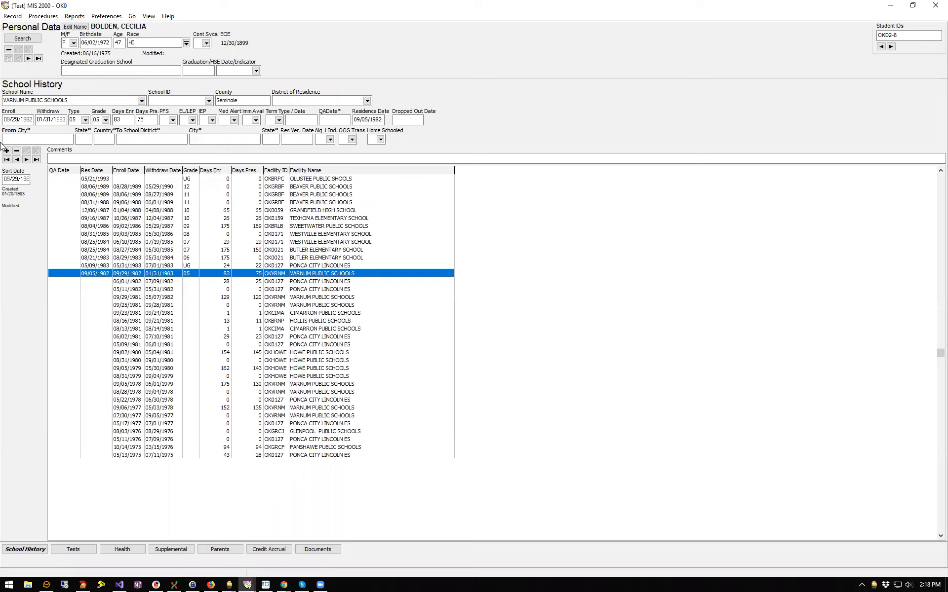
{"action": "left_click", "coordinate": [39, 58]}
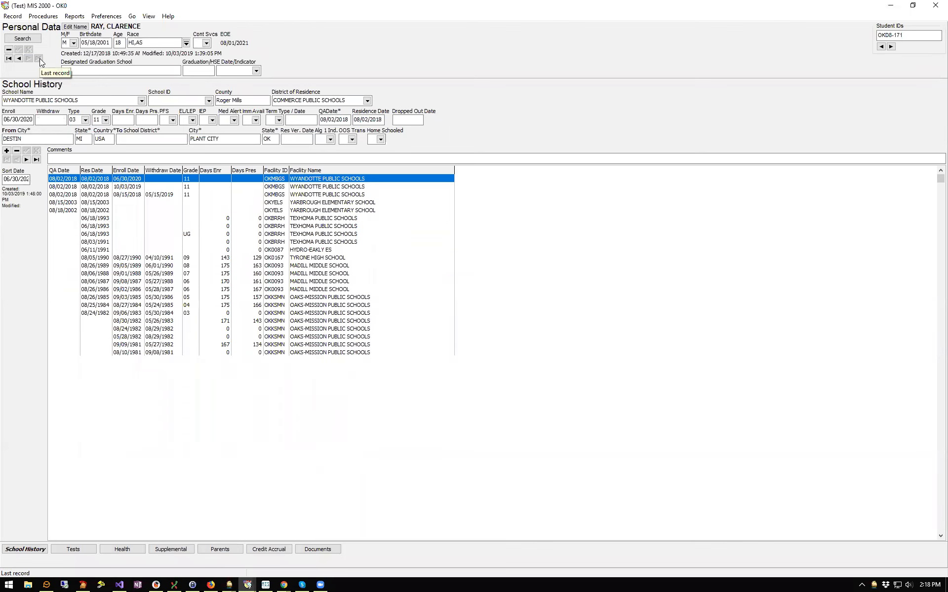
Queue the current student's record, then open Print Queued Records
{"action": "left_click", "coordinate": [74, 16]}
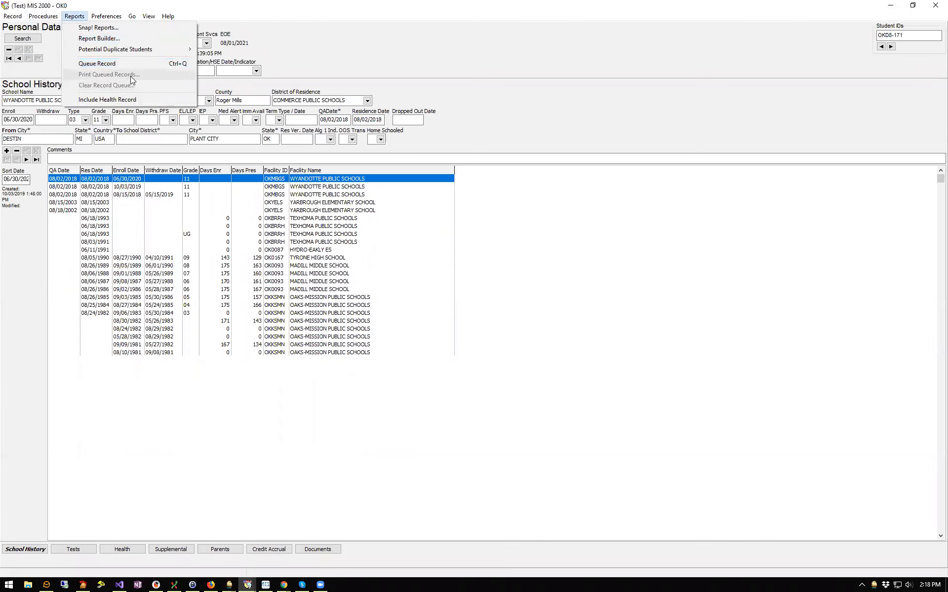
{"action": "mouse_move", "coordinate": [155, 50]}
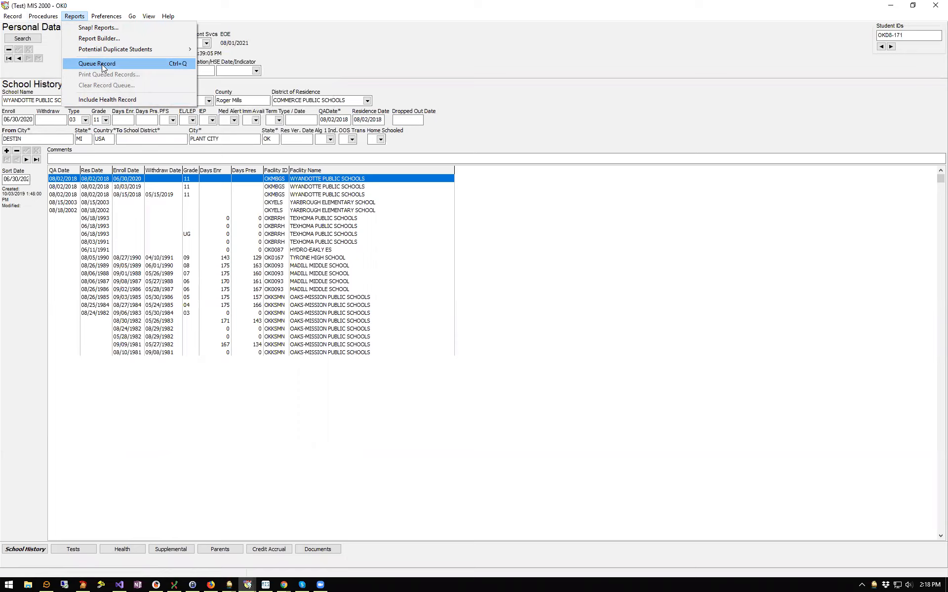
{"action": "left_click", "coordinate": [102, 64]}
{"action": "left_click", "coordinate": [74, 16]}
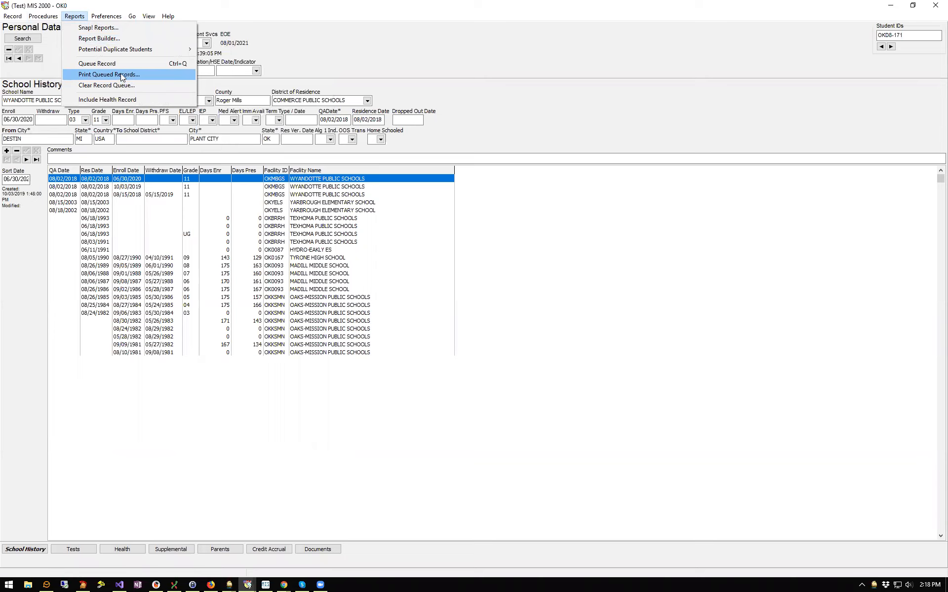
{"action": "left_click", "coordinate": [120, 73]}
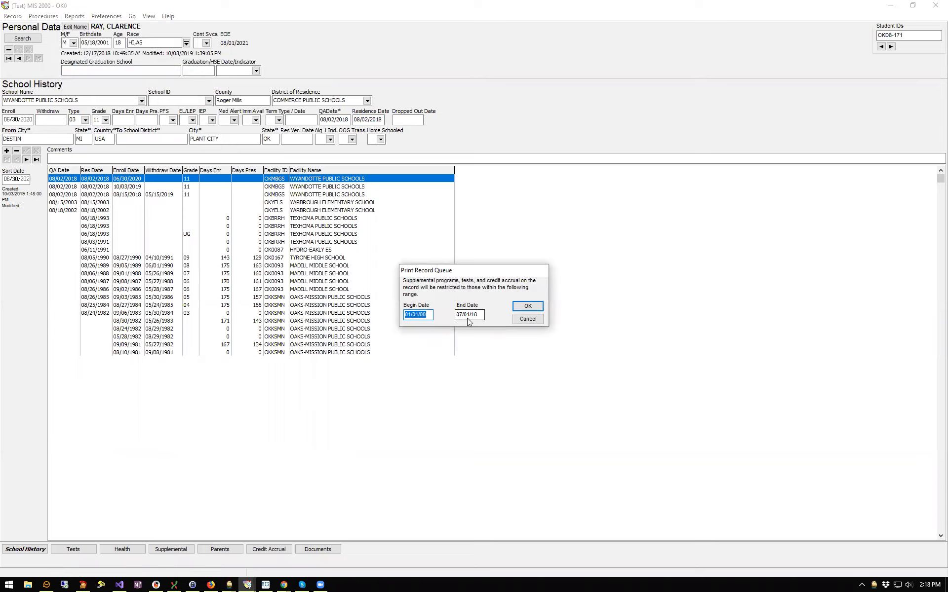
Accept the 01/01/00–07/01/18 date range and bring the student record preview forward
{"action": "left_click", "coordinate": [527, 306]}
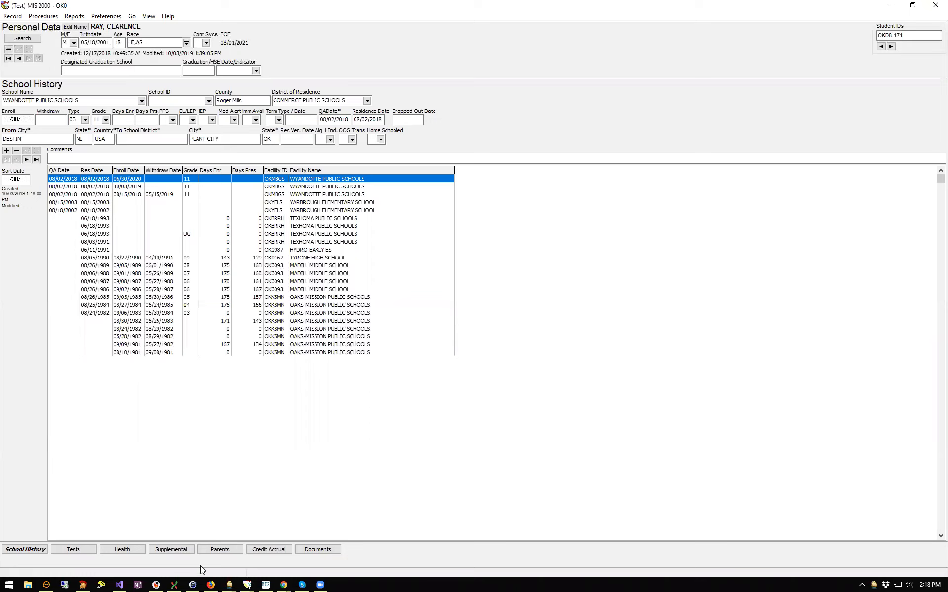
{"action": "left_click", "coordinate": [247, 584]}
{"action": "left_click", "coordinate": [295, 557]}
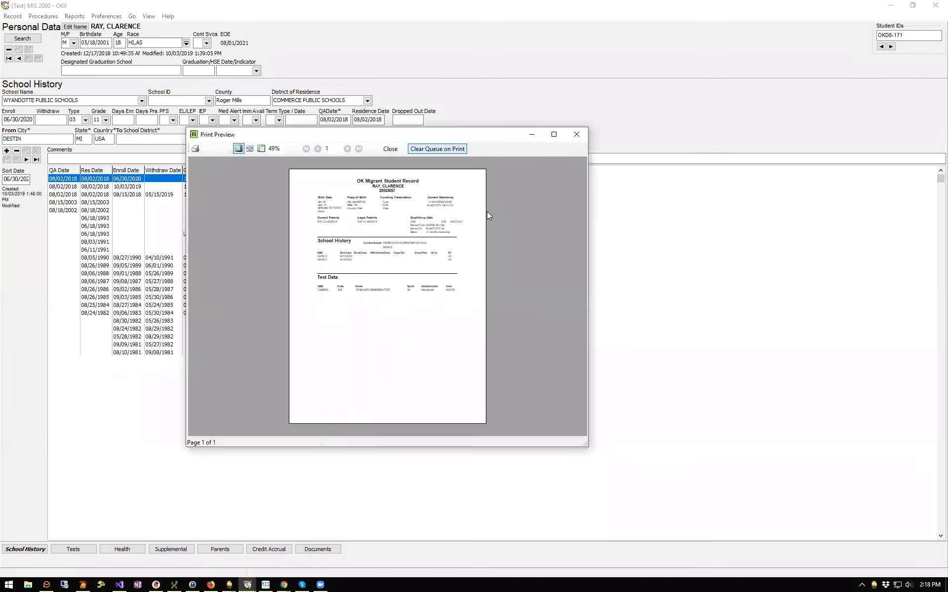
View the OK Migrant Student Record preview full screen, then close it
{"action": "left_click", "coordinate": [555, 135]}
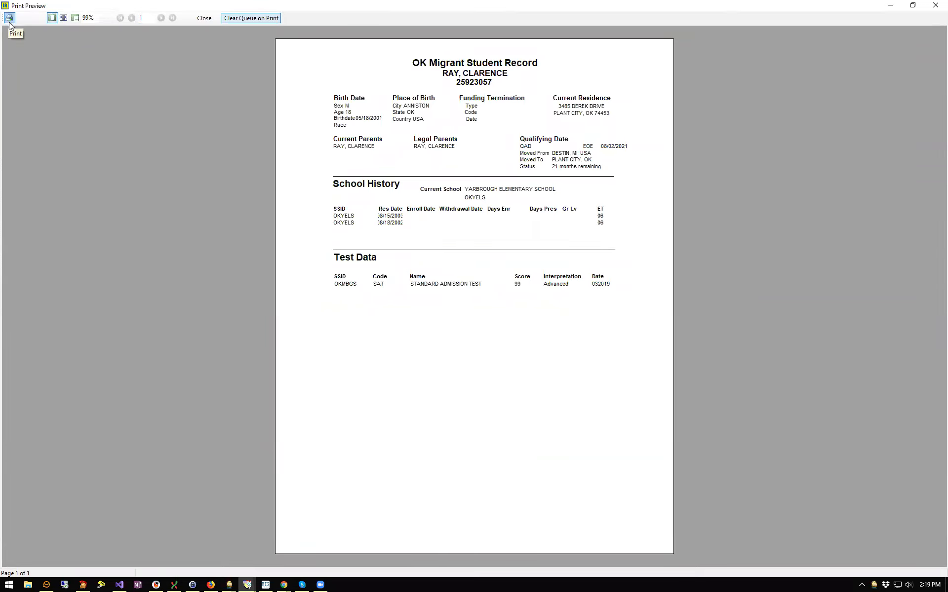
{"action": "left_click", "coordinate": [203, 18]}
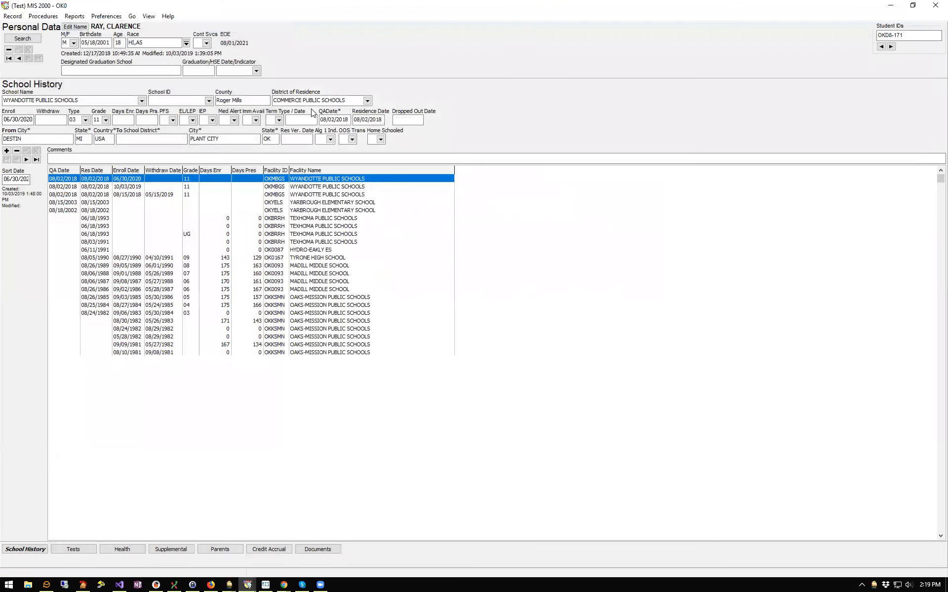
Glance at the Reports menu, then bring up the View menu's Student, COE and COE Draft choices
{"action": "left_click", "coordinate": [81, 18]}
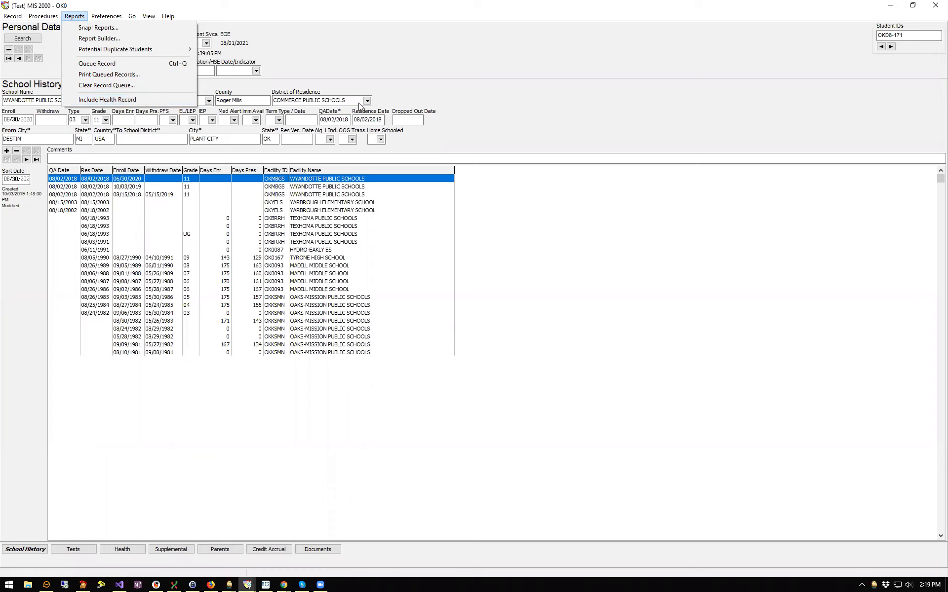
{"action": "left_click", "coordinate": [432, 87]}
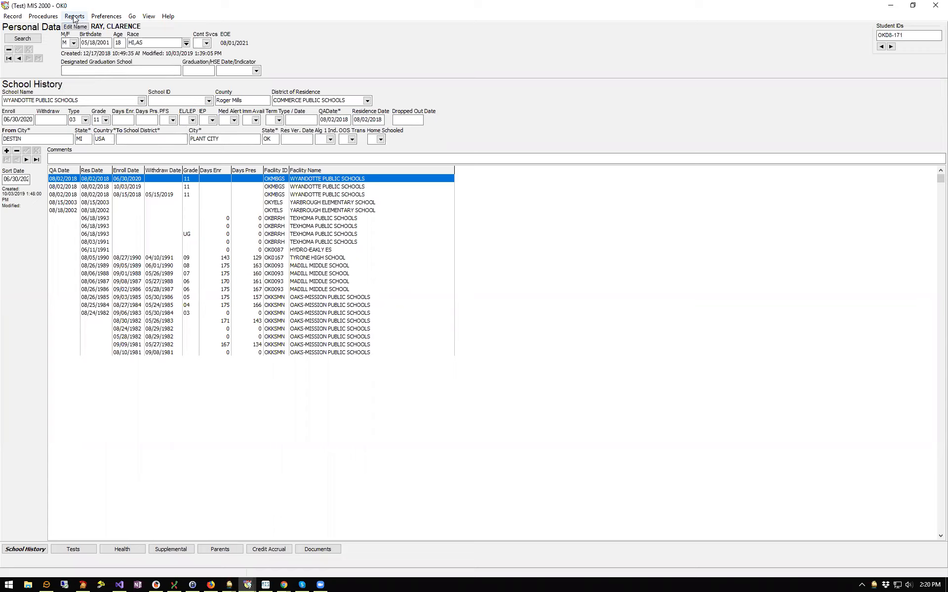
{"action": "left_click", "coordinate": [150, 18]}
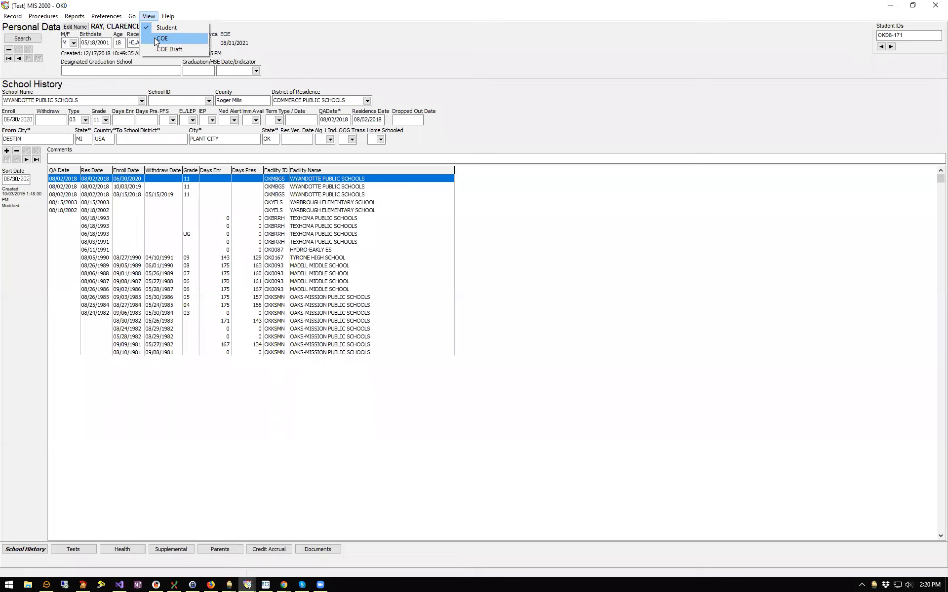
Switch to the student's COE data and queue the family's certificate of eligibility
{"action": "left_click", "coordinate": [154, 38]}
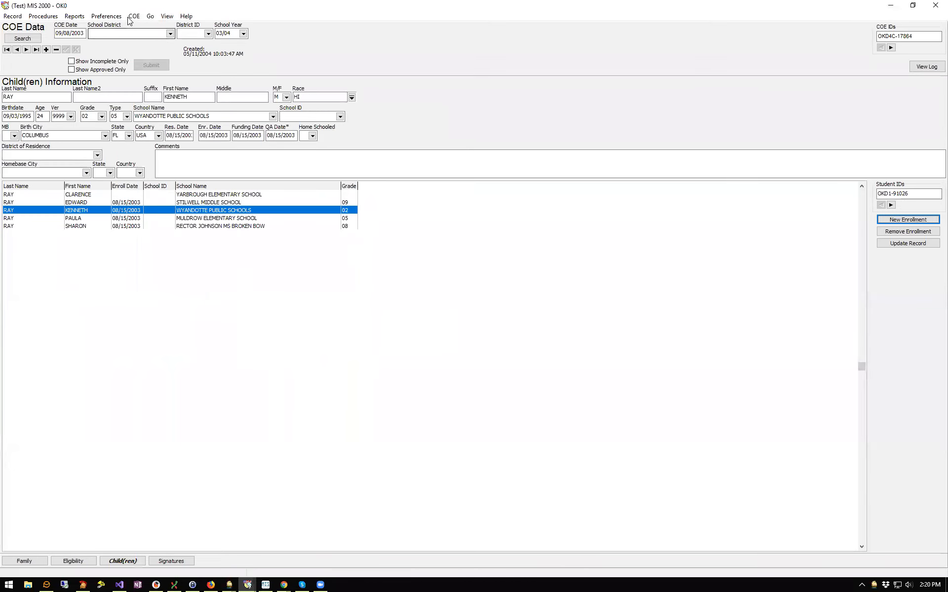
{"action": "left_click", "coordinate": [131, 17]}
{"action": "left_click", "coordinate": [166, 29]}
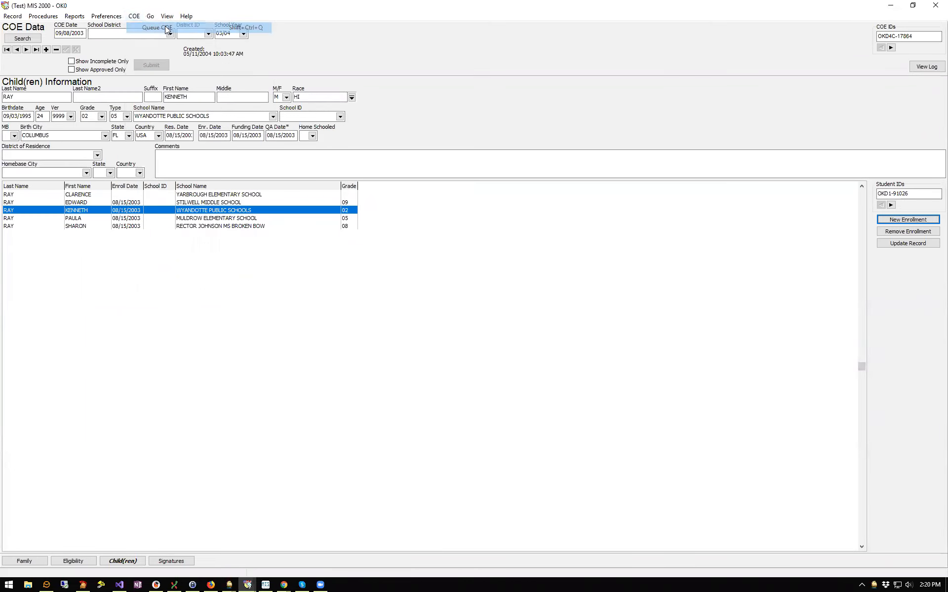
Preview the queued National Certificate of Eligibility form, then close the preview
{"action": "left_click", "coordinate": [134, 16]}
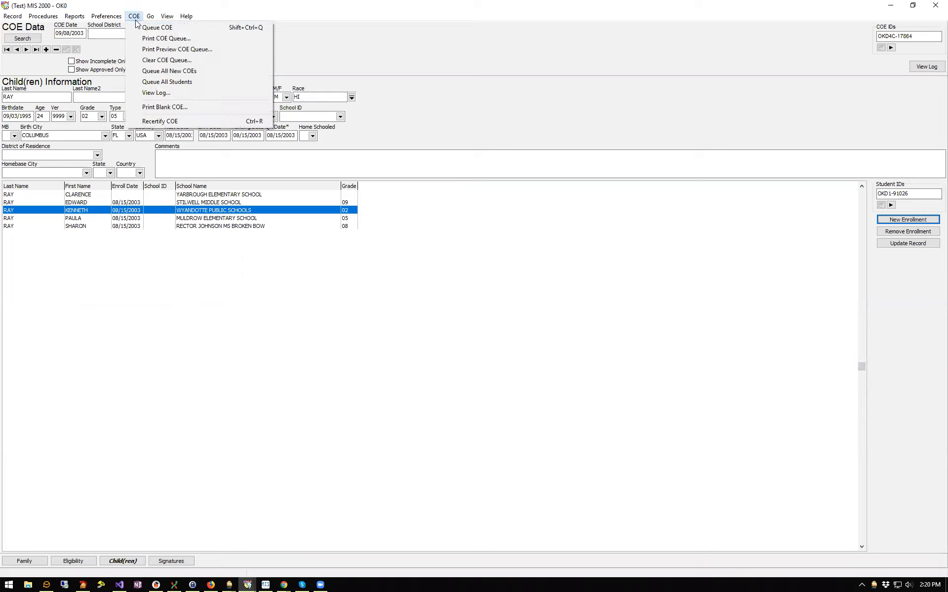
{"action": "left_click", "coordinate": [165, 49]}
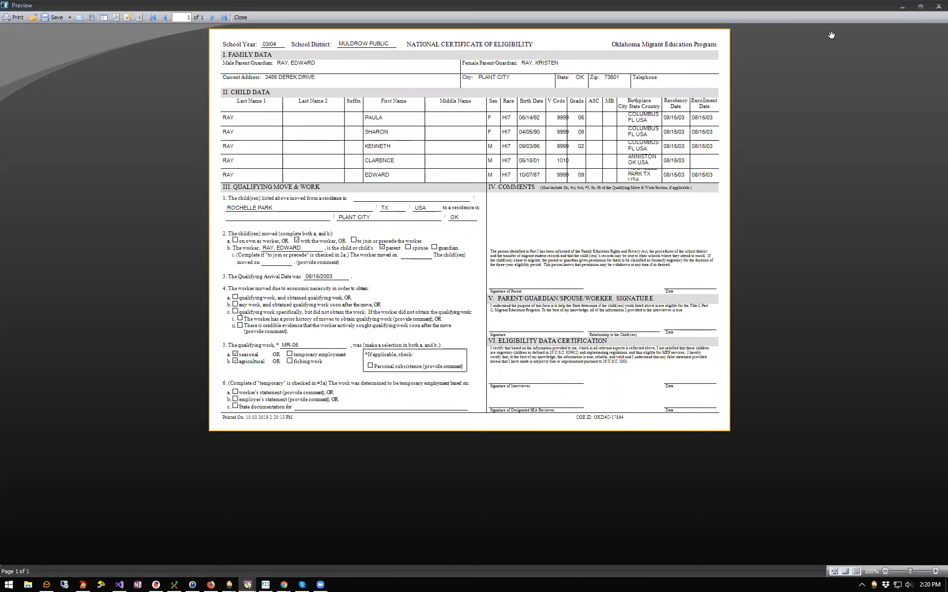
{"action": "left_click", "coordinate": [239, 17]}
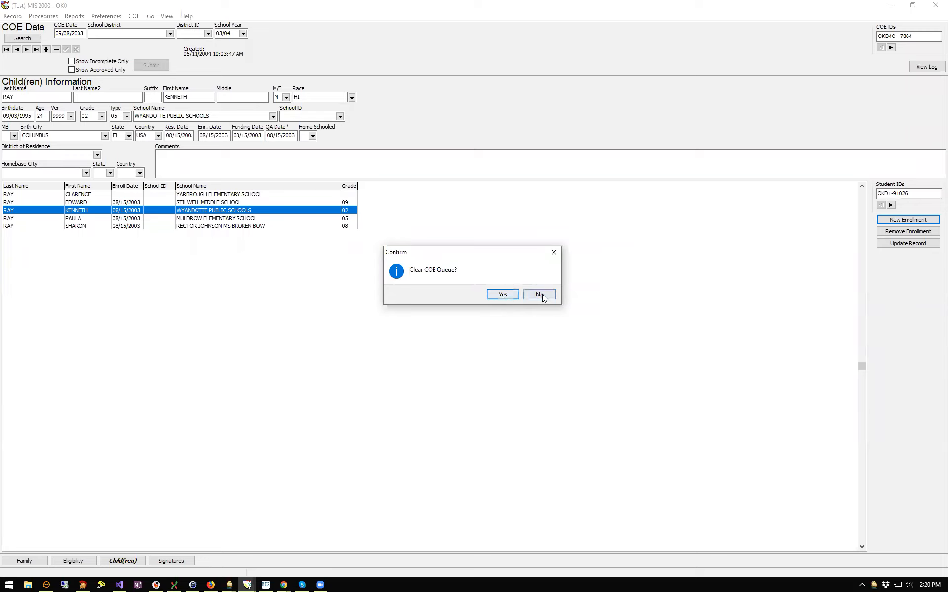
Decline clearing the COE queue, then look over the Reports and Procedures menus
{"action": "left_click", "coordinate": [502, 295]}
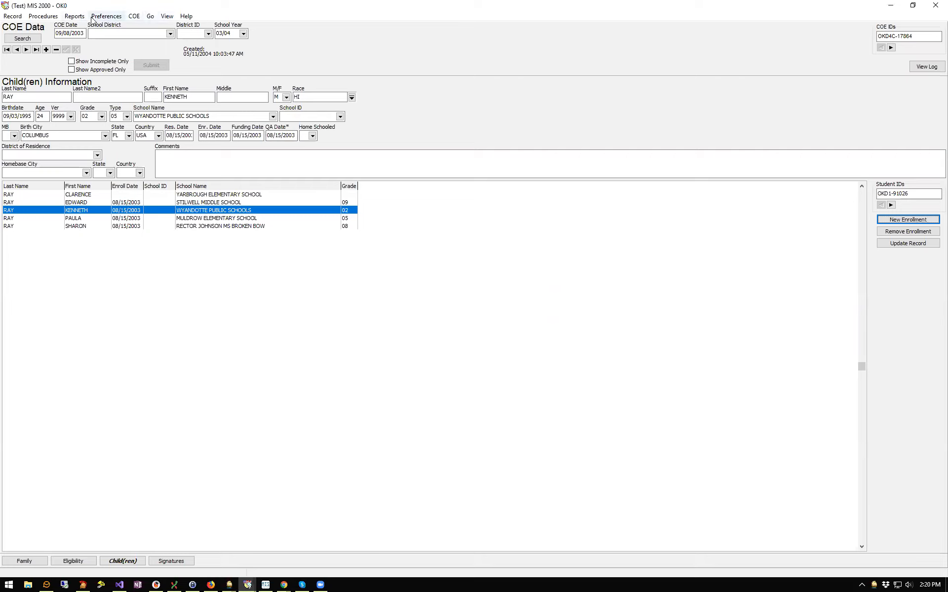
{"action": "left_click", "coordinate": [72, 19]}
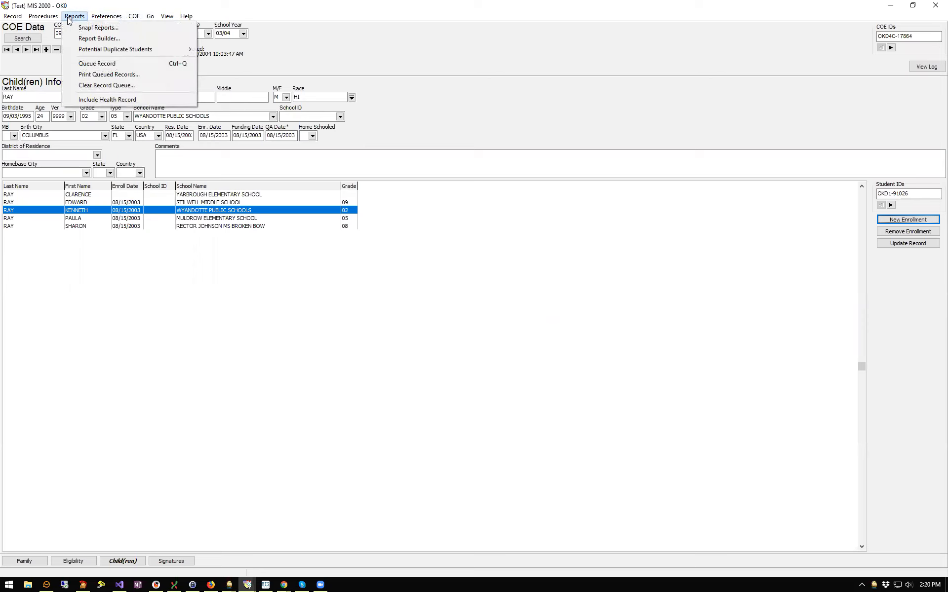
{"action": "mouse_move", "coordinate": [49, 18]}
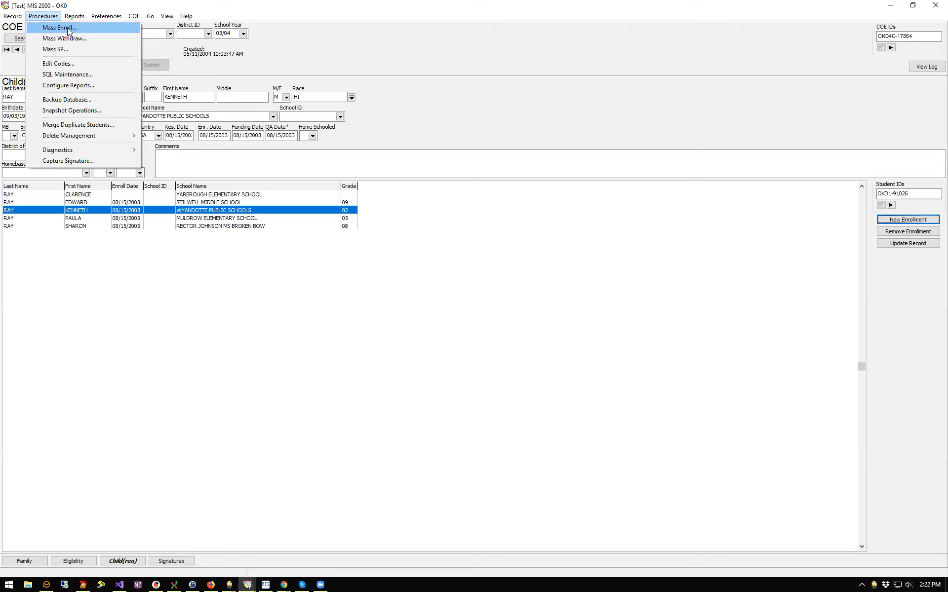
Start Mass Enroll and search AGRA PUBLIC SCHOOLS for enrollments since 01/01/18
{"action": "left_click", "coordinate": [68, 30]}
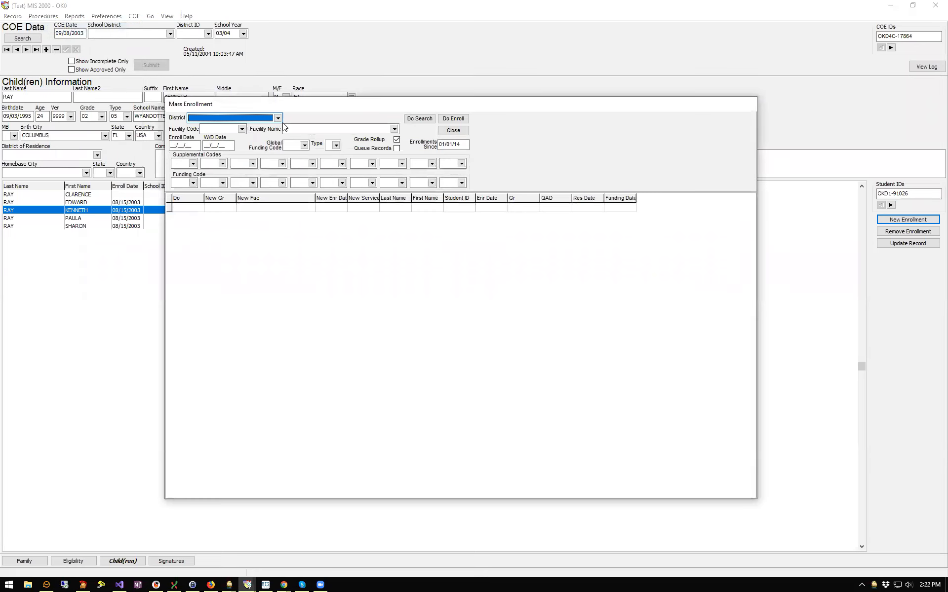
{"action": "left_click", "coordinate": [395, 129]}
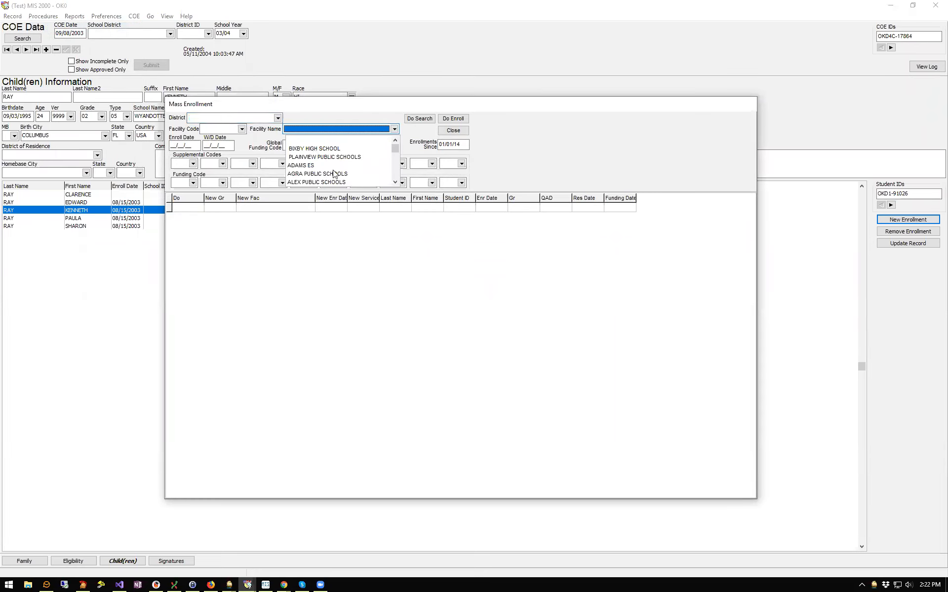
{"action": "left_click", "coordinate": [575, 144]}
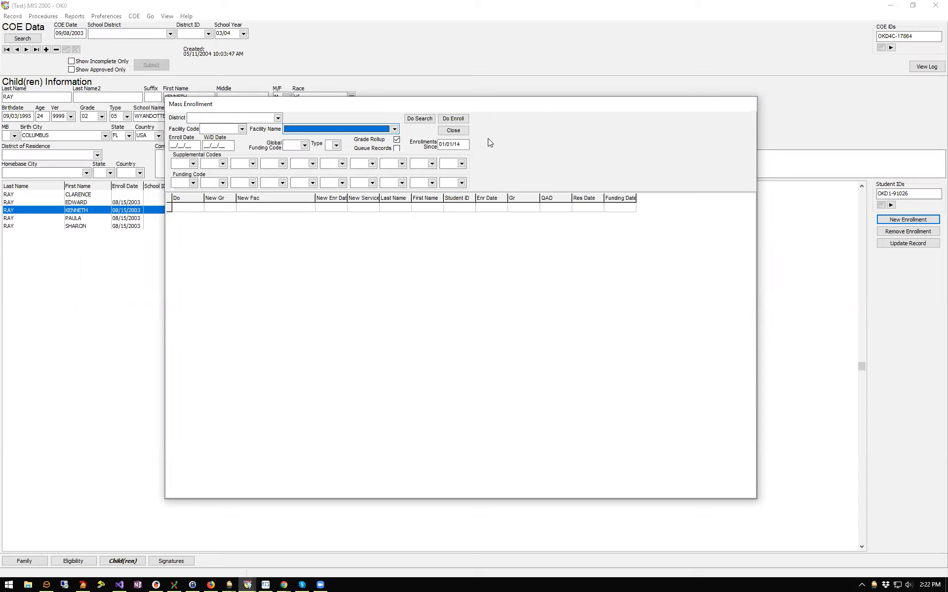
{"action": "left_click", "coordinate": [395, 129]}
{"action": "left_click", "coordinate": [312, 174]}
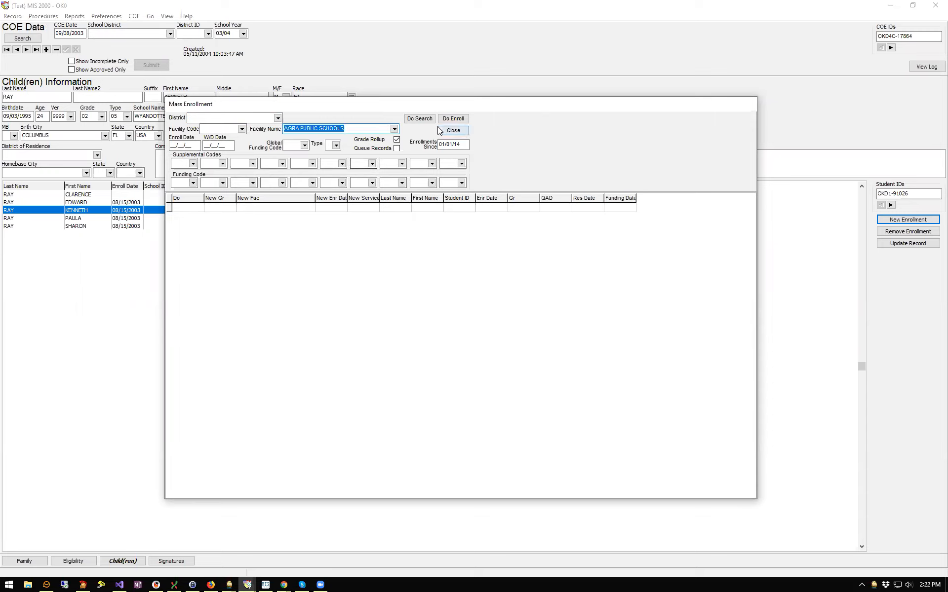
{"action": "left_click_drag", "start_coordinate": [457, 145], "coordinate": [480, 145]}
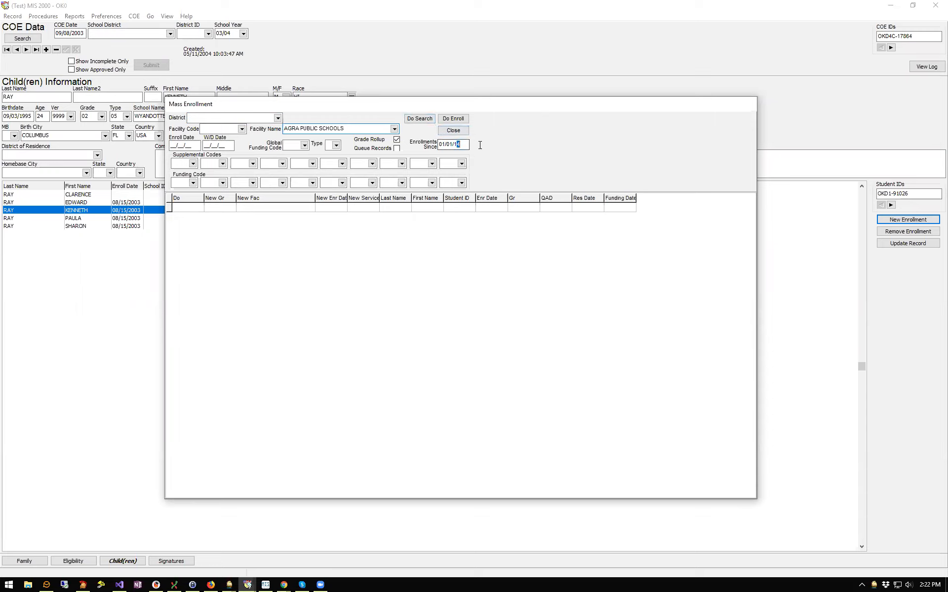
{"action": "type", "text": "8"}
{"action": "left_click", "coordinate": [427, 118]}
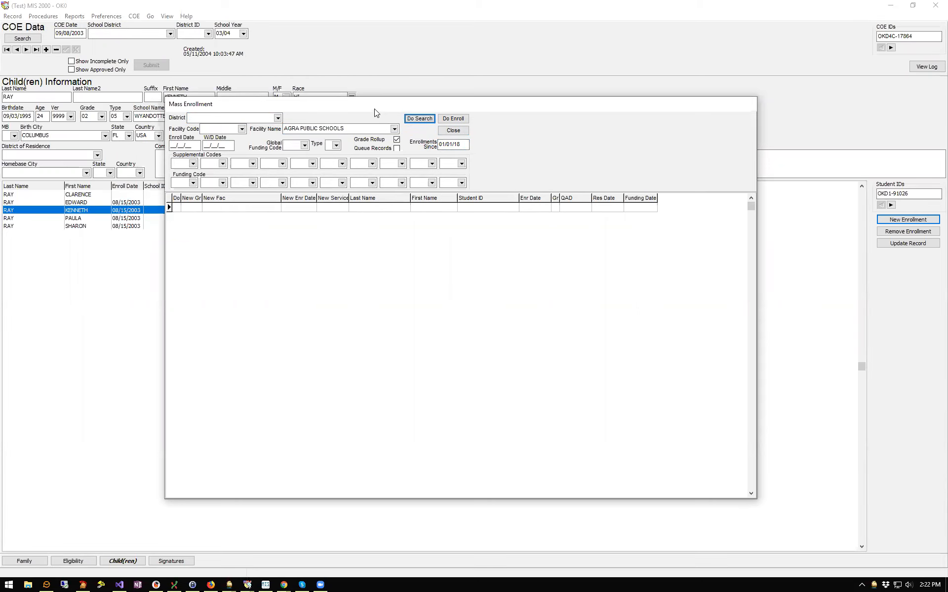
Change the facility to WYANDOTTE PUBLIC SCHOOLS and search, listing three students
{"action": "left_click_drag", "start_coordinate": [375, 109], "coordinate": [423, 135]}
{"action": "left_click", "coordinate": [412, 155]}
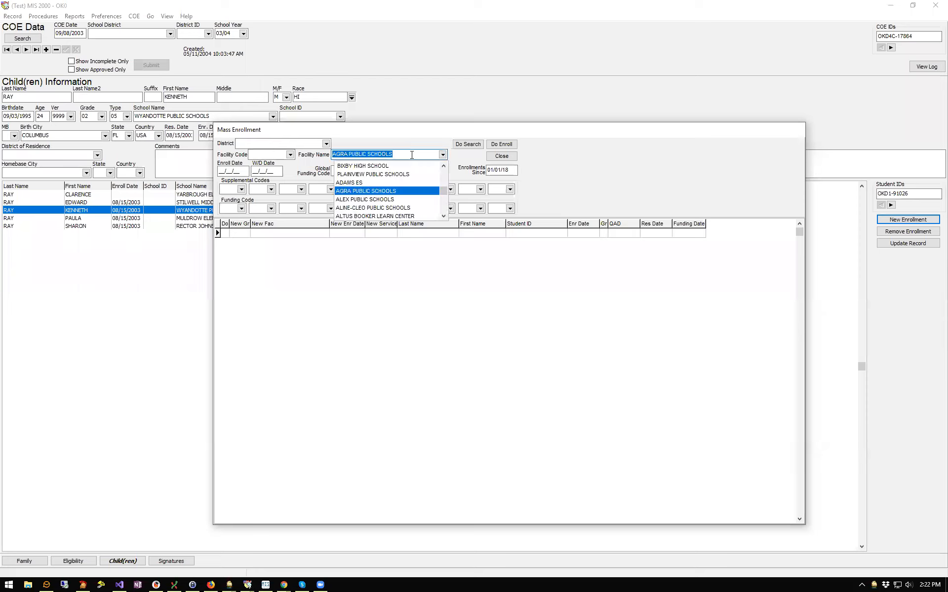
{"action": "type", "text": "WYANDOTTE"}
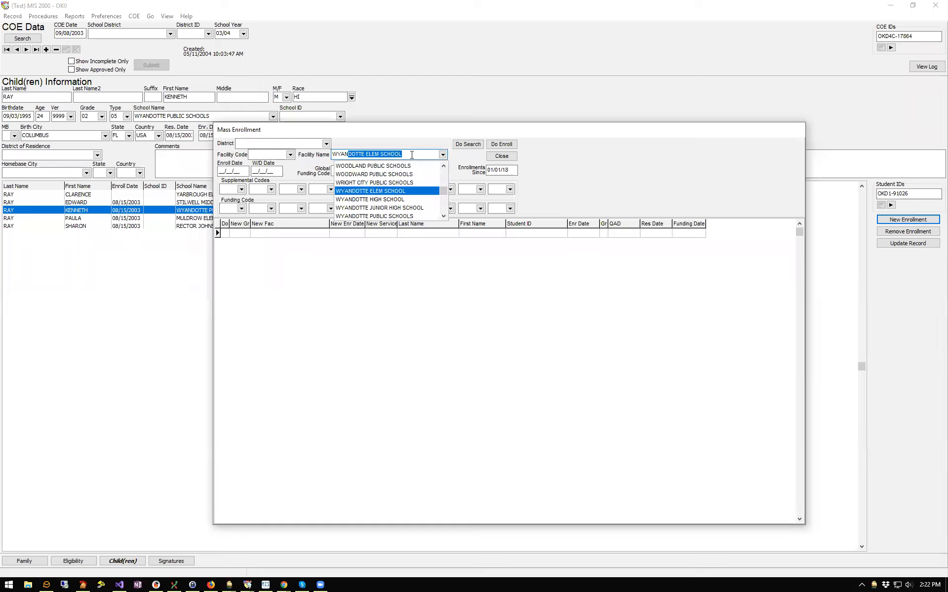
{"action": "key", "text": "Down"}
{"action": "key", "text": "Down"}
{"action": "key", "text": "Down"}
{"action": "key", "text": "Return"}
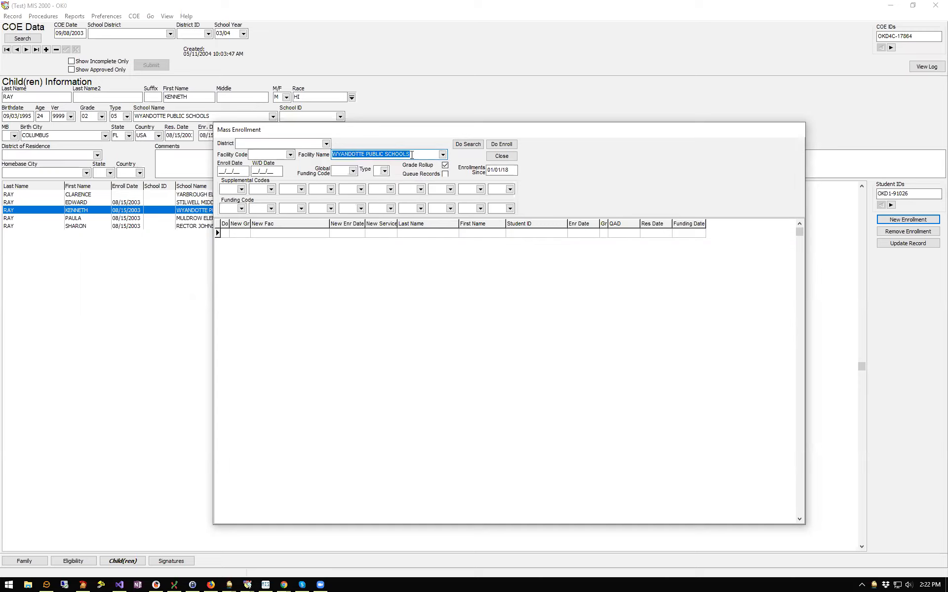
{"action": "left_click", "coordinate": [473, 144]}
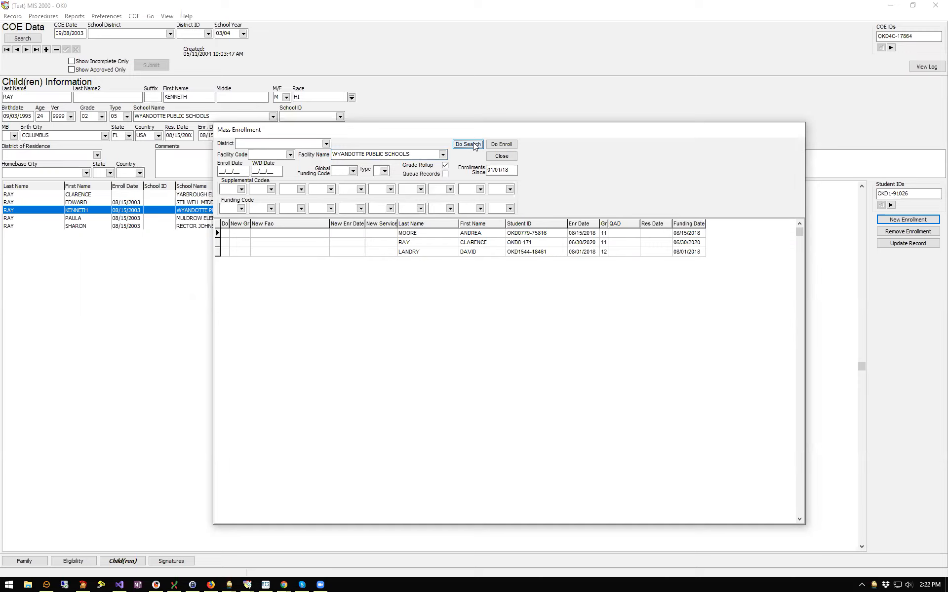
Mark the first student with x in the Do column and dismiss the invalid integer error
{"action": "left_click", "coordinate": [474, 145]}
{"action": "type", "text": "x"}
{"action": "left_click", "coordinate": [226, 243]}
{"action": "left_click", "coordinate": [501, 144]}
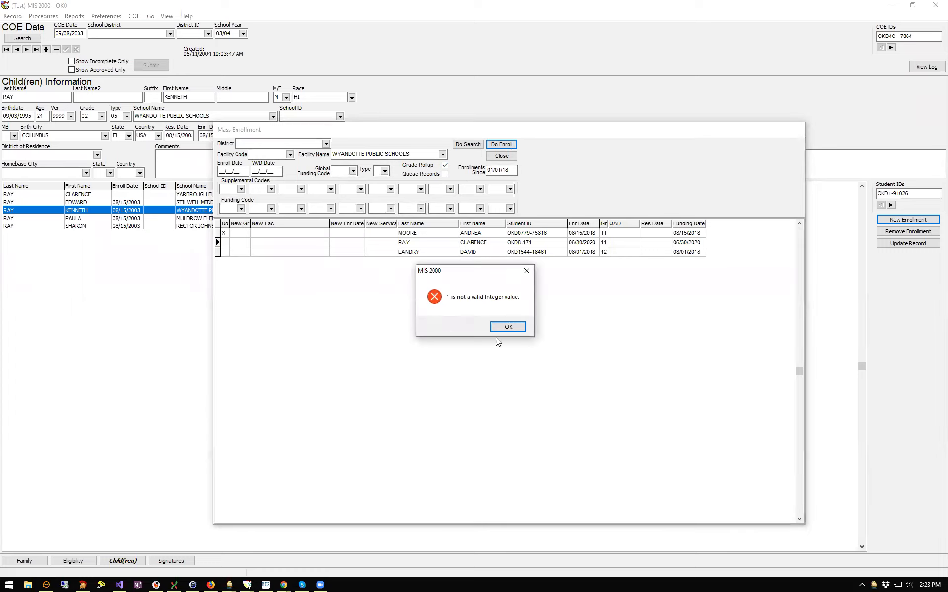
{"action": "left_click", "coordinate": [507, 327]}
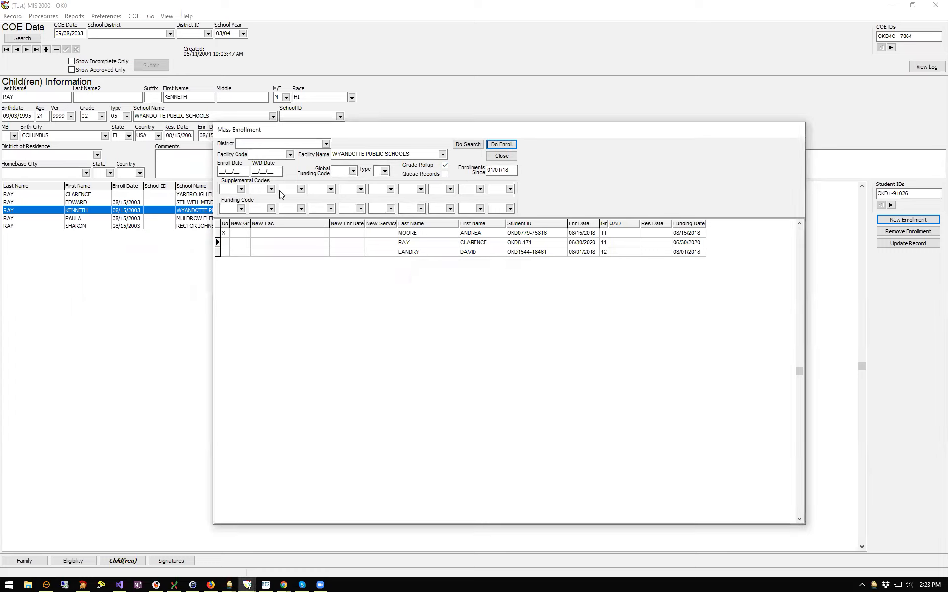
Set Enroll Date 10/03/19 and Type 02, then run the mass enrollment
{"action": "left_click", "coordinate": [232, 171]}
{"action": "type", "text": "10/03/19"}
{"action": "left_click", "coordinate": [353, 171]}
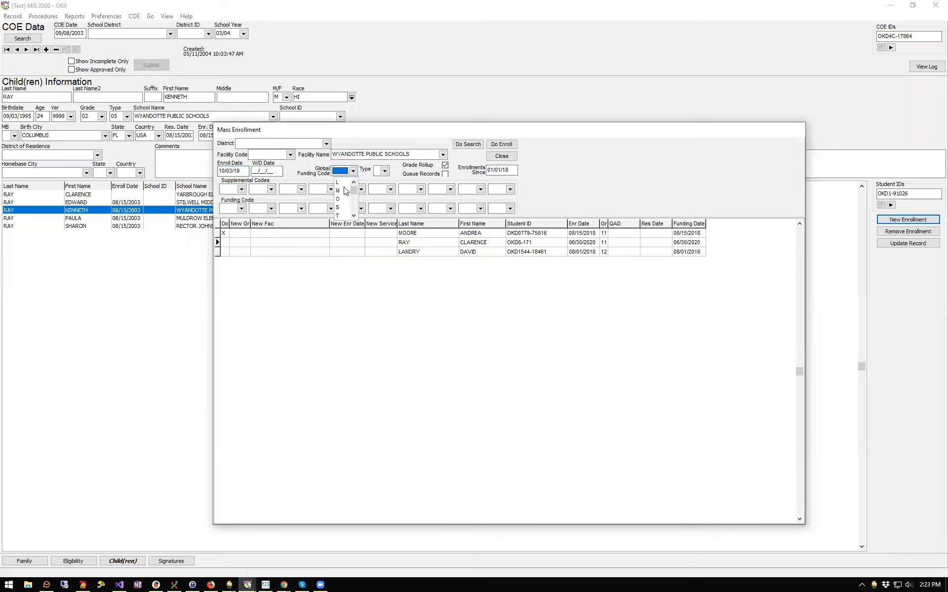
{"action": "left_click", "coordinate": [384, 171]}
{"action": "left_click", "coordinate": [380, 191]}
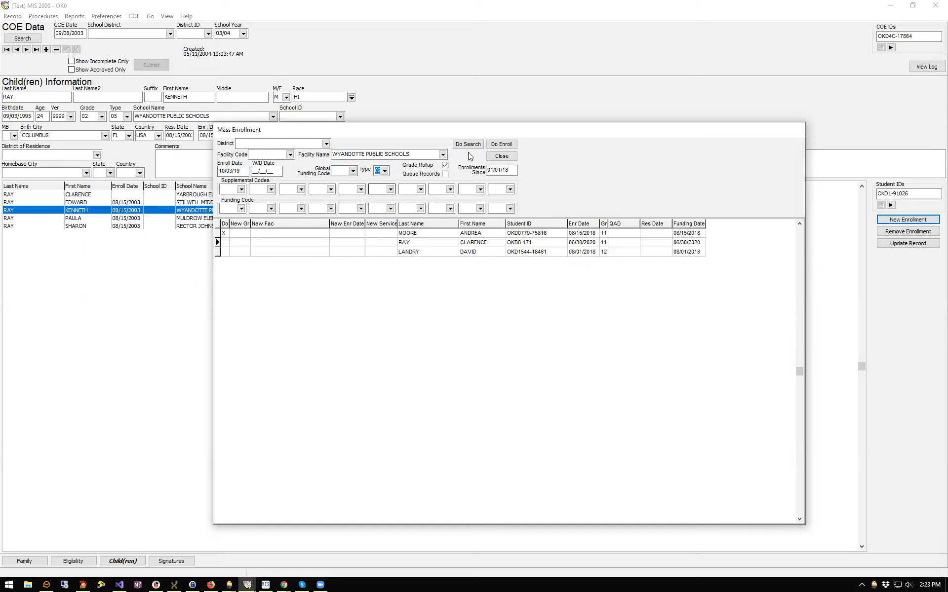
{"action": "left_click", "coordinate": [502, 145]}
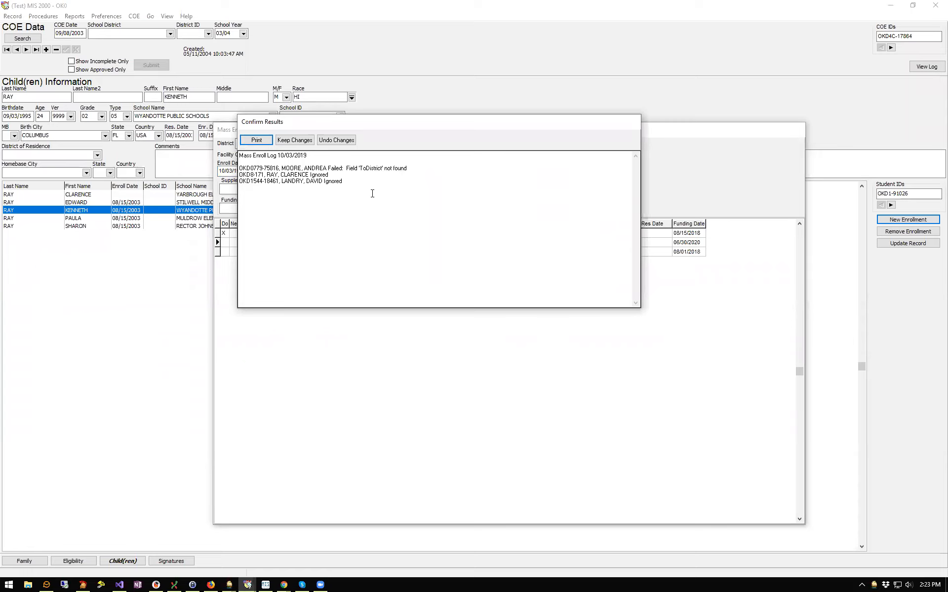
Read the 'ToDistrict' failure in the results log, undo the changes and close the log
{"action": "left_click_drag", "start_coordinate": [429, 171], "coordinate": [284, 167]}
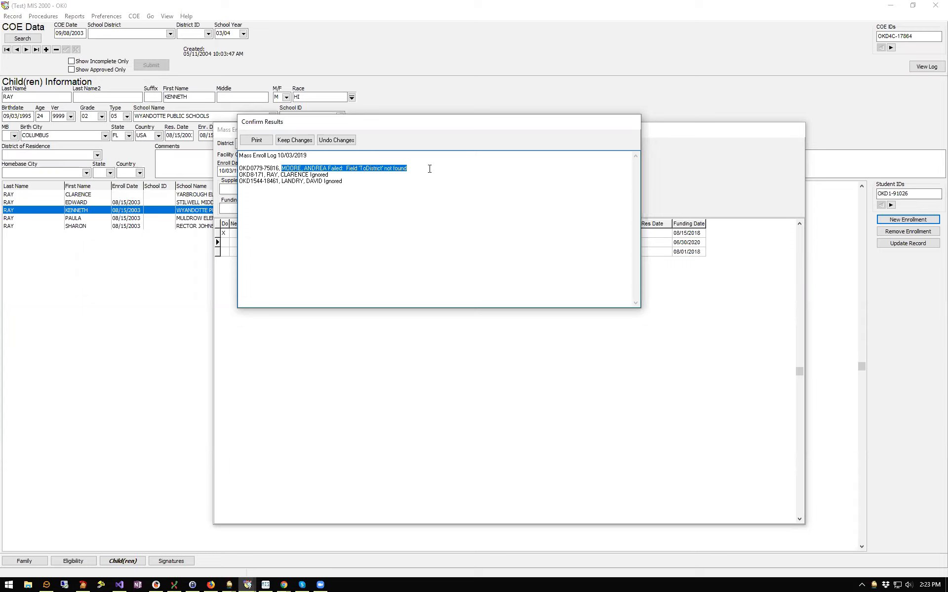
{"action": "left_click", "coordinate": [339, 141]}
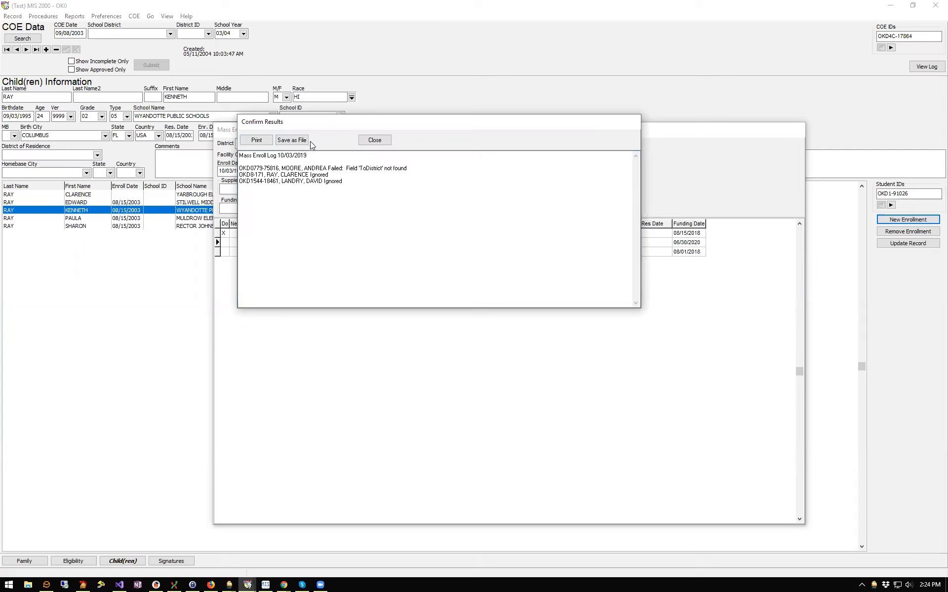
{"action": "left_click", "coordinate": [377, 141]}
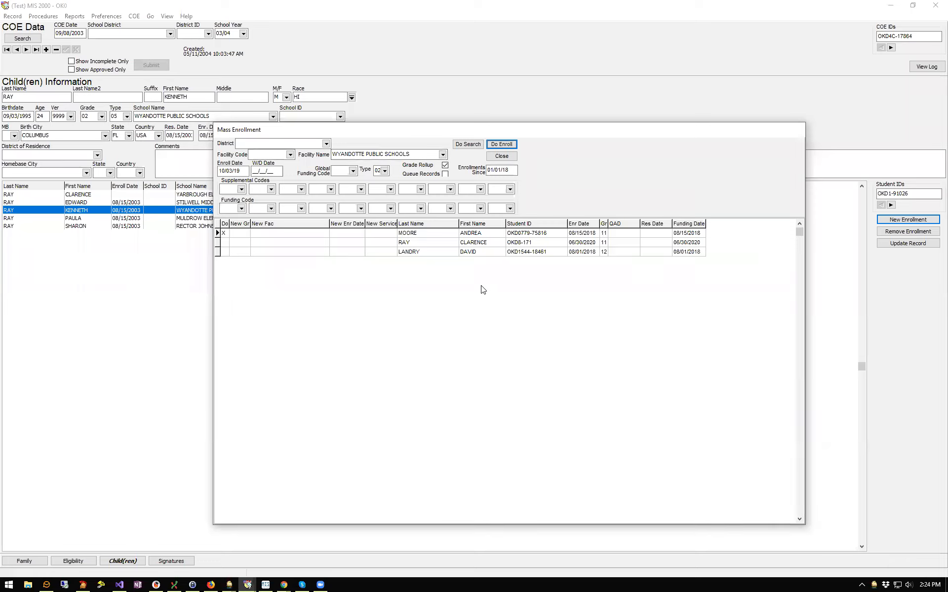
Close Mass Enrollment, confirming no changes are processed
{"action": "left_click", "coordinate": [510, 158]}
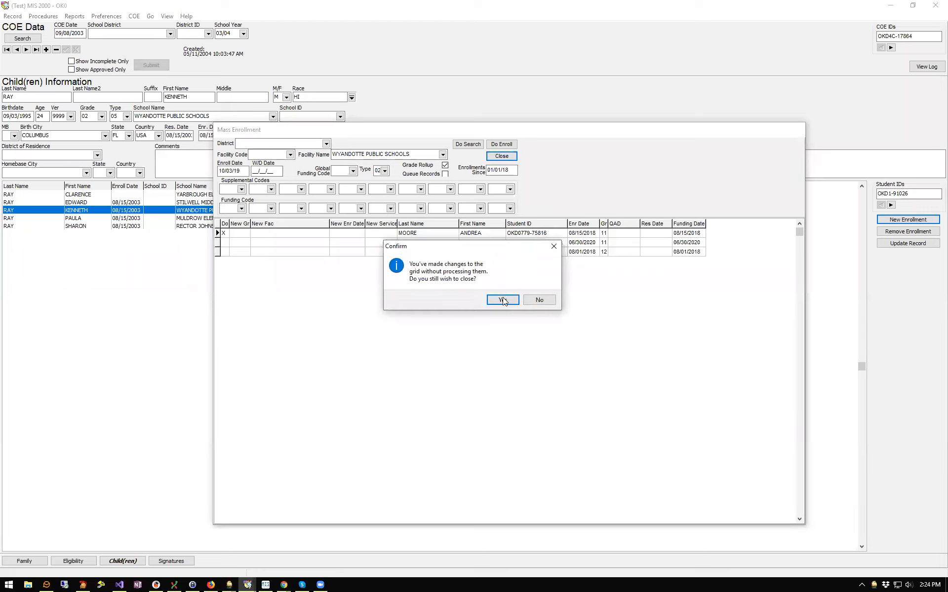
{"action": "left_click", "coordinate": [504, 301]}
{"action": "left_click", "coordinate": [43, 17]}
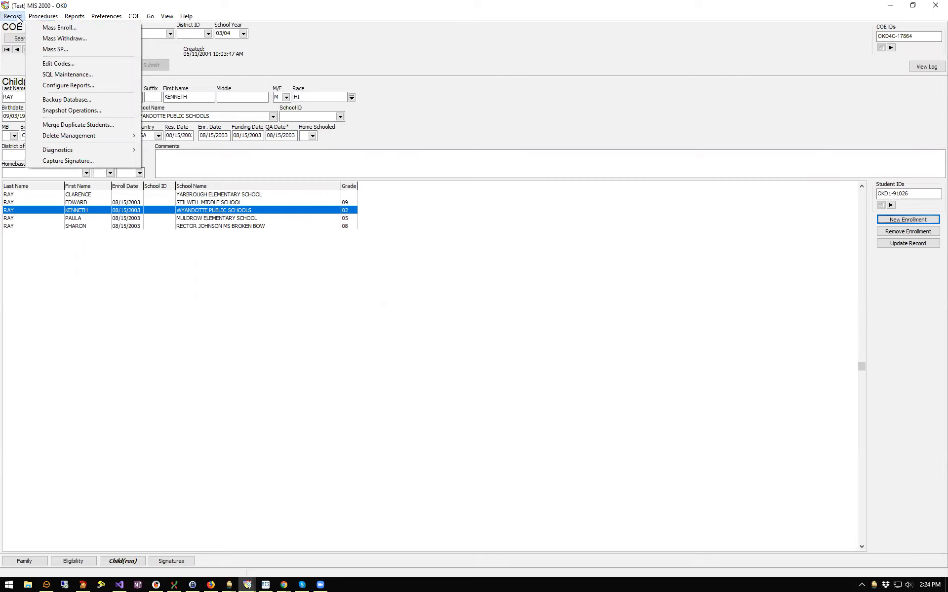
{"action": "mouse_move", "coordinate": [15, 17]}
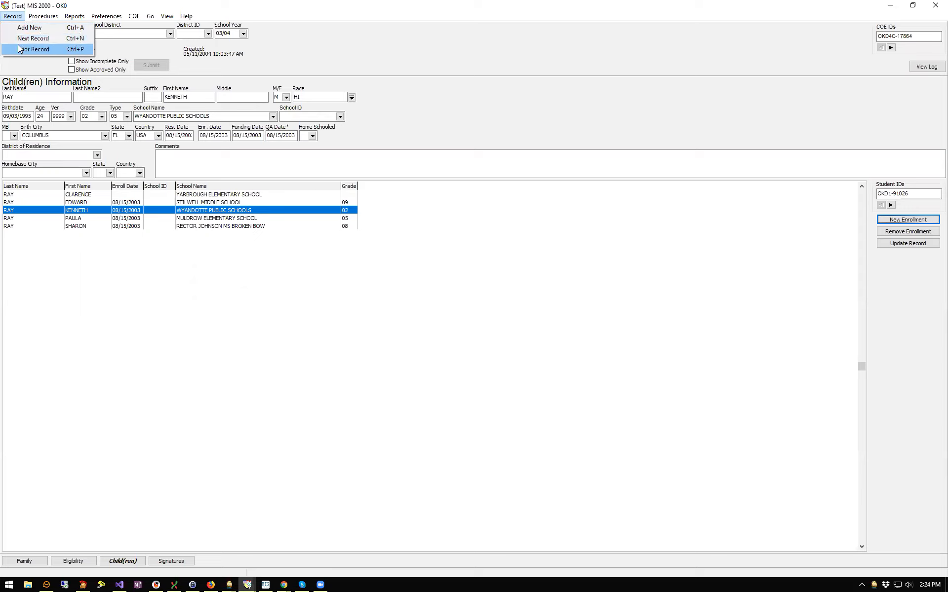
{"action": "left_click", "coordinate": [470, 92]}
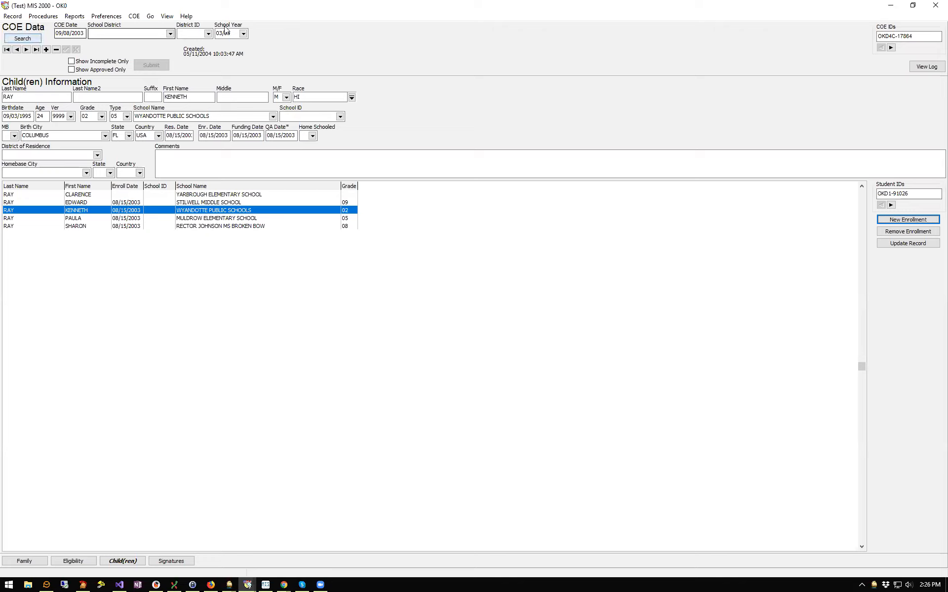
Switch to the Student school history view and open Student Search
{"action": "left_click", "coordinate": [166, 16]}
{"action": "left_click", "coordinate": [176, 27]}
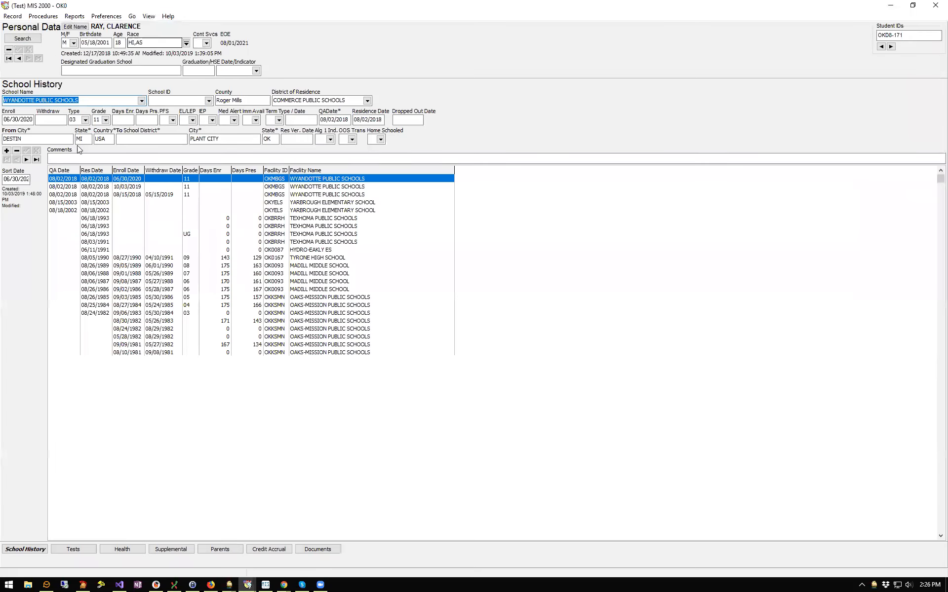
{"action": "left_click", "coordinate": [23, 39]}
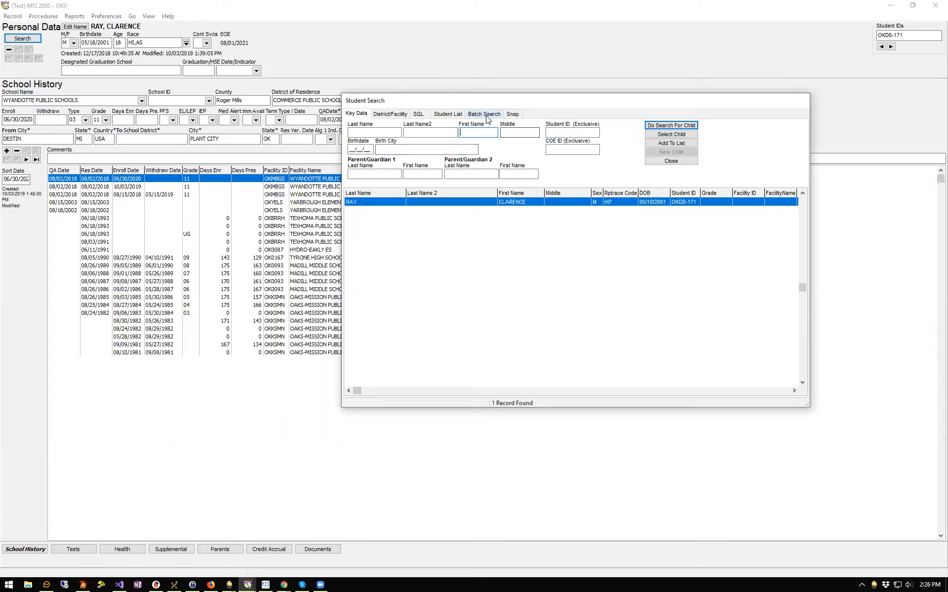
Add the found student and all District/Facility results to the Student List, then check it
{"action": "left_click", "coordinate": [448, 115]}
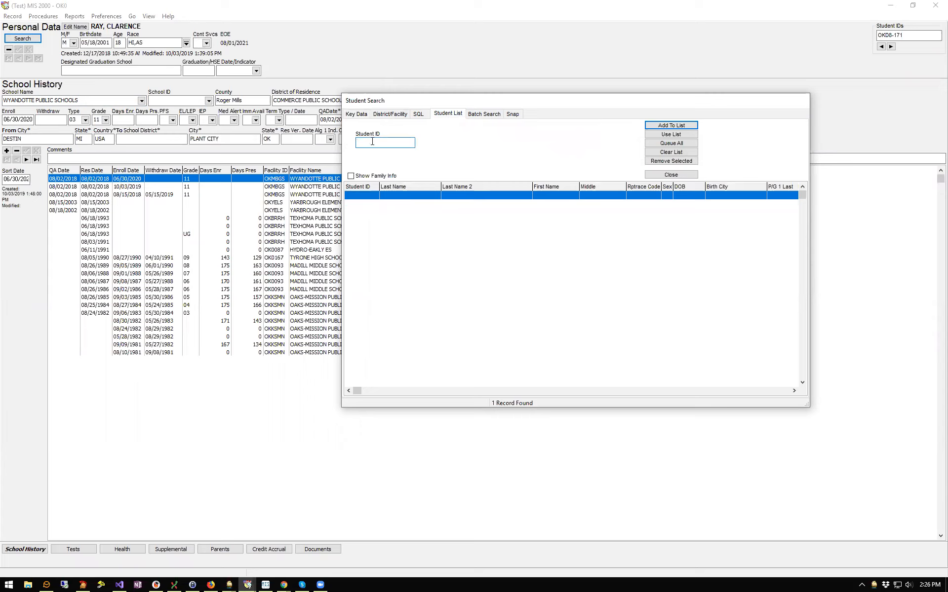
{"action": "left_click", "coordinate": [355, 116]}
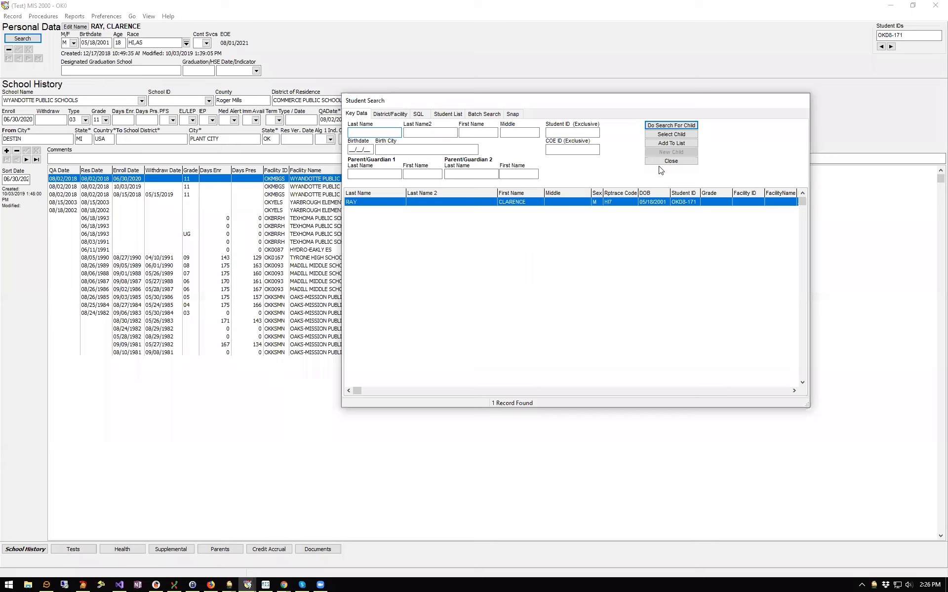
{"action": "left_click", "coordinate": [666, 144]}
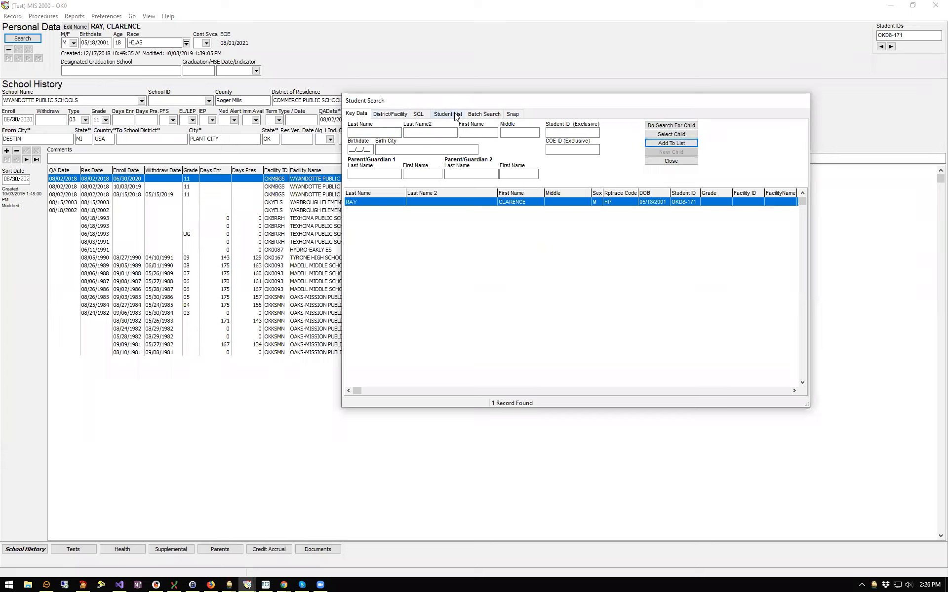
{"action": "left_click", "coordinate": [399, 116]}
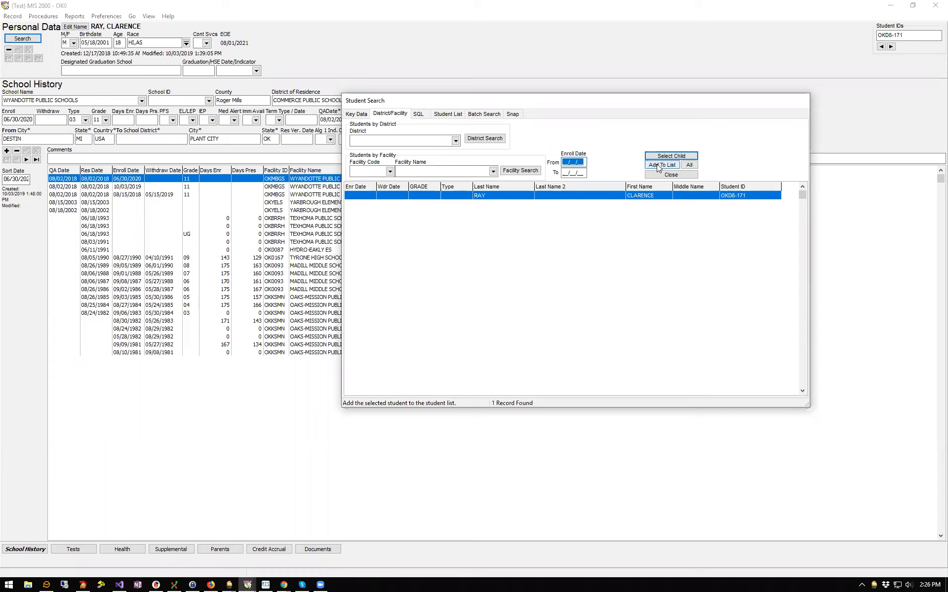
{"action": "left_click", "coordinate": [693, 165]}
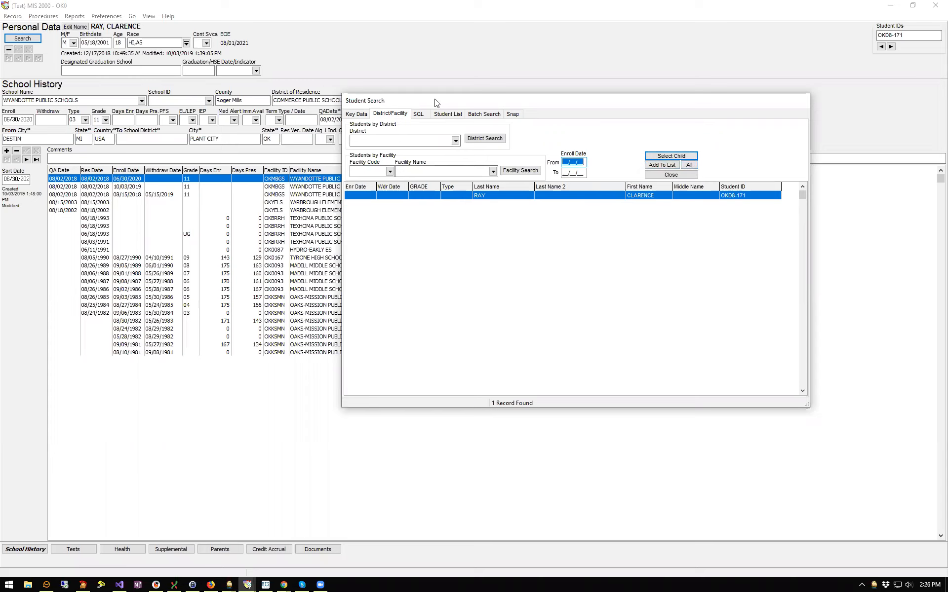
{"action": "left_click", "coordinate": [454, 115]}
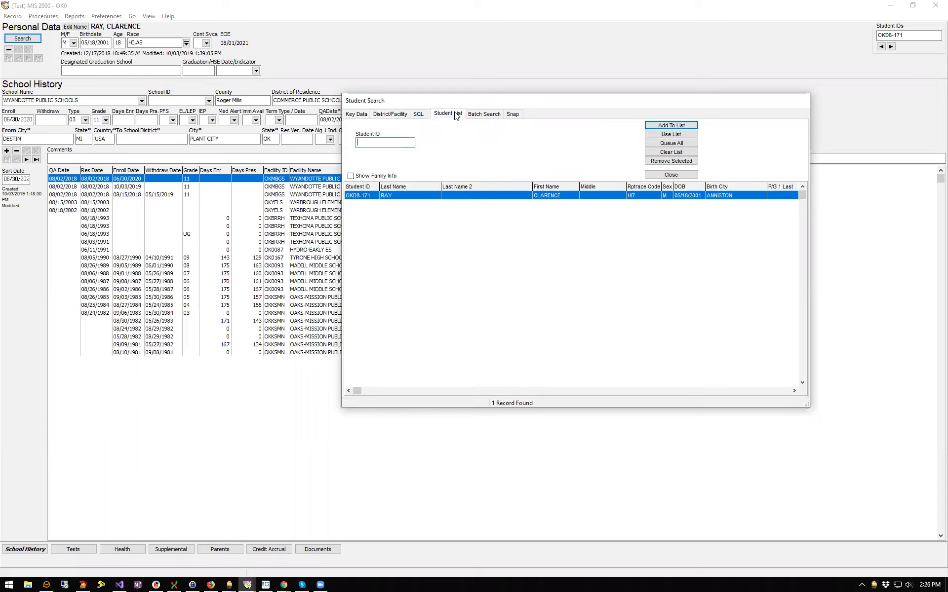
Search ALEX PUBLIC SCHOOLS for students enrolled from 08/15/18 to 08/30/18
{"action": "left_click", "coordinate": [379, 114]}
{"action": "left_click", "coordinate": [455, 140]}
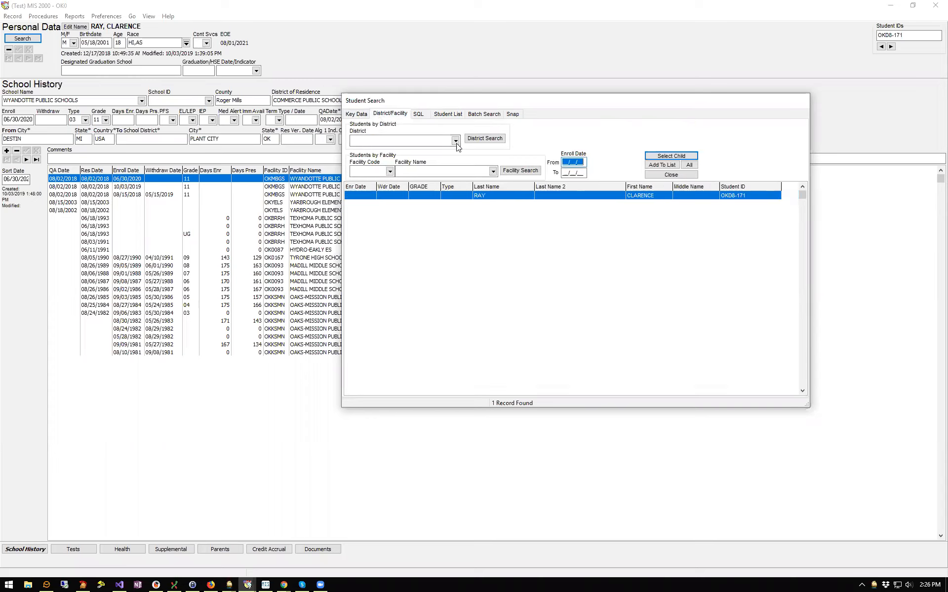
{"action": "left_click", "coordinate": [382, 179]}
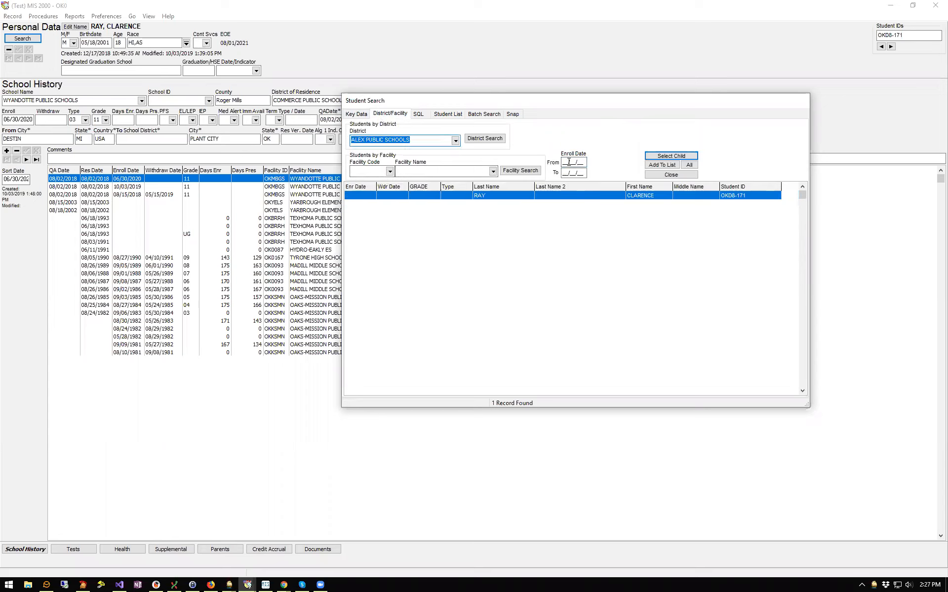
{"action": "type", "text": "08/15/"}
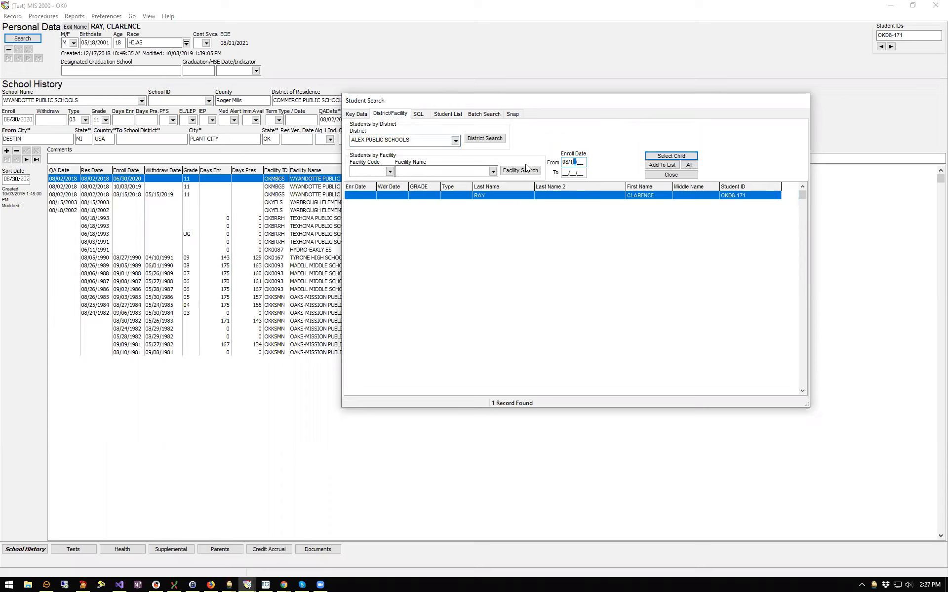
{"action": "type", "text": "18"}
{"action": "key", "text": "Tab"}
{"action": "type", "text": "08/30/18"}
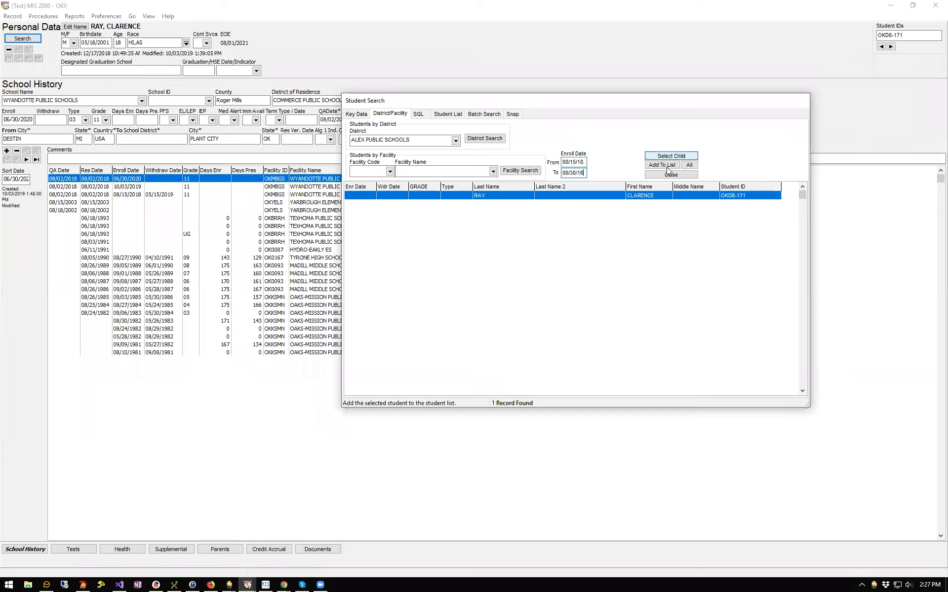
{"action": "left_click", "coordinate": [484, 139]}
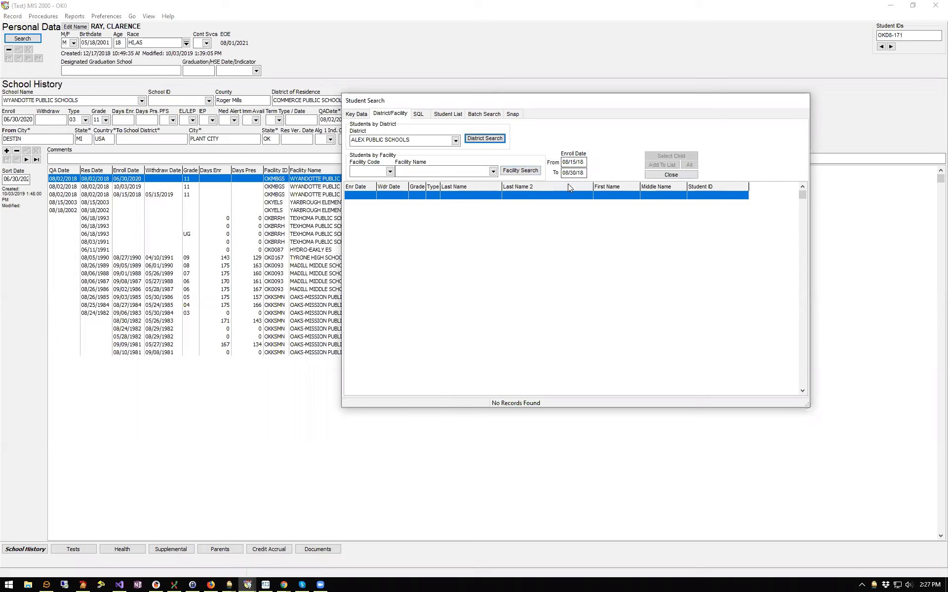
Repeat the district search with COMMERCE PUBLIC SCHOOLS
{"action": "left_click", "coordinate": [417, 141]}
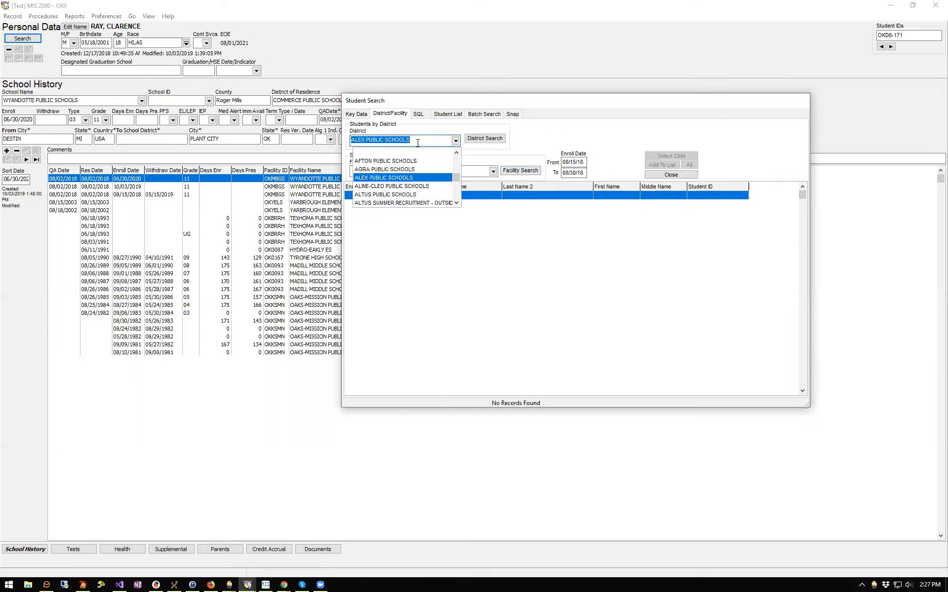
{"action": "type", "text": "COMMERCE"}
{"action": "key", "text": "Return"}
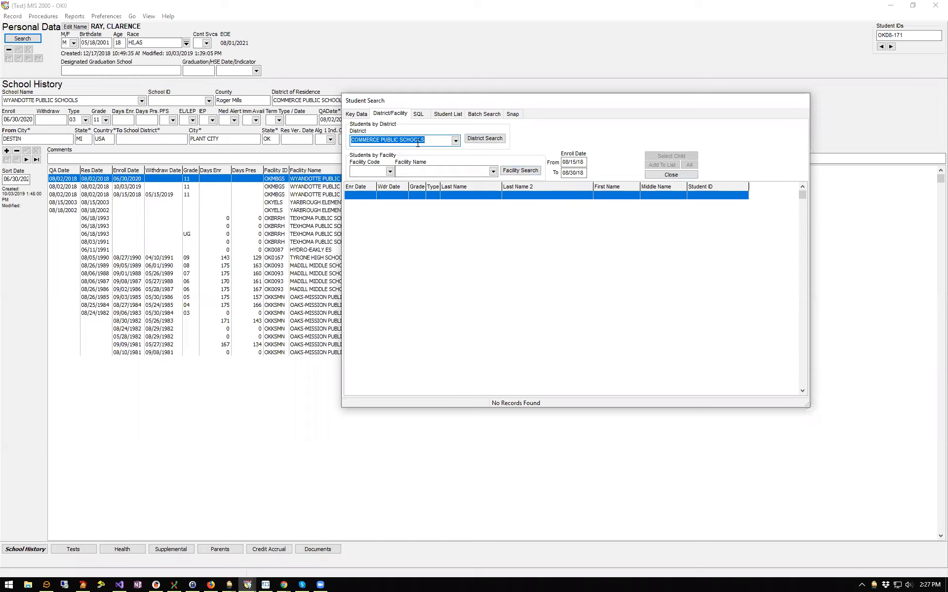
{"action": "left_click", "coordinate": [481, 139]}
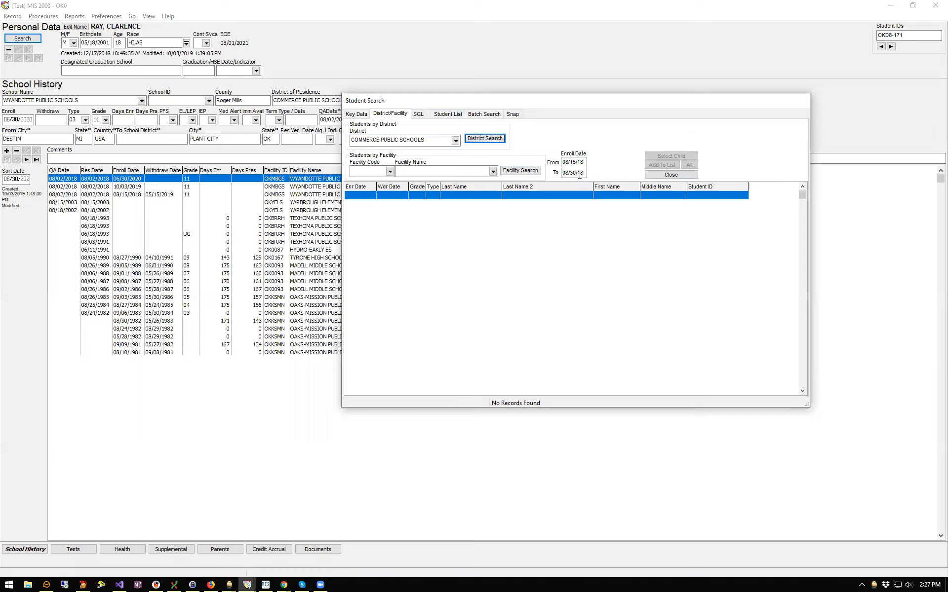
Search WYANDOTTE PUBLIC SCHOOLS, add the one student found, and view the two-student list
{"action": "left_click", "coordinate": [418, 140]}
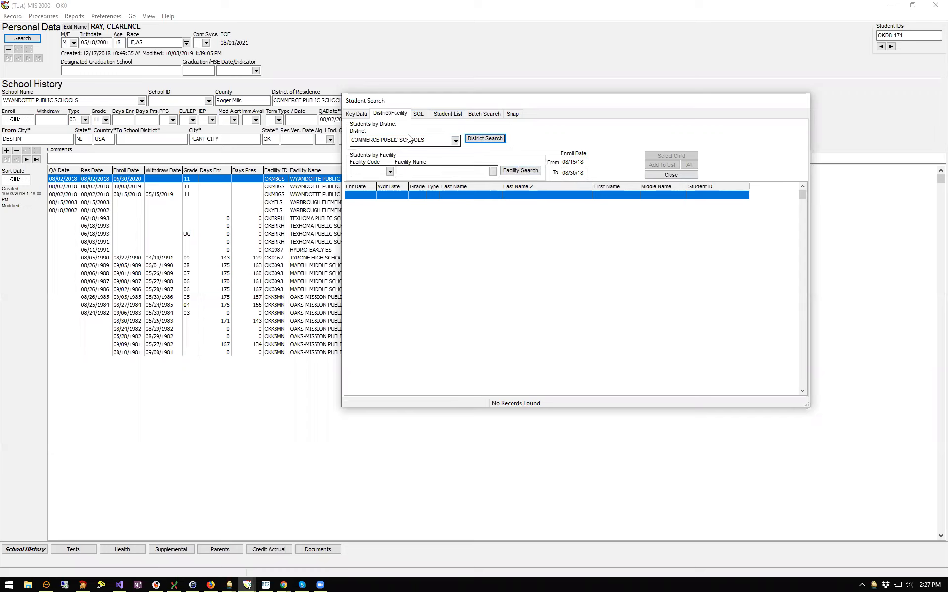
{"action": "type", "text": "WAYN"}
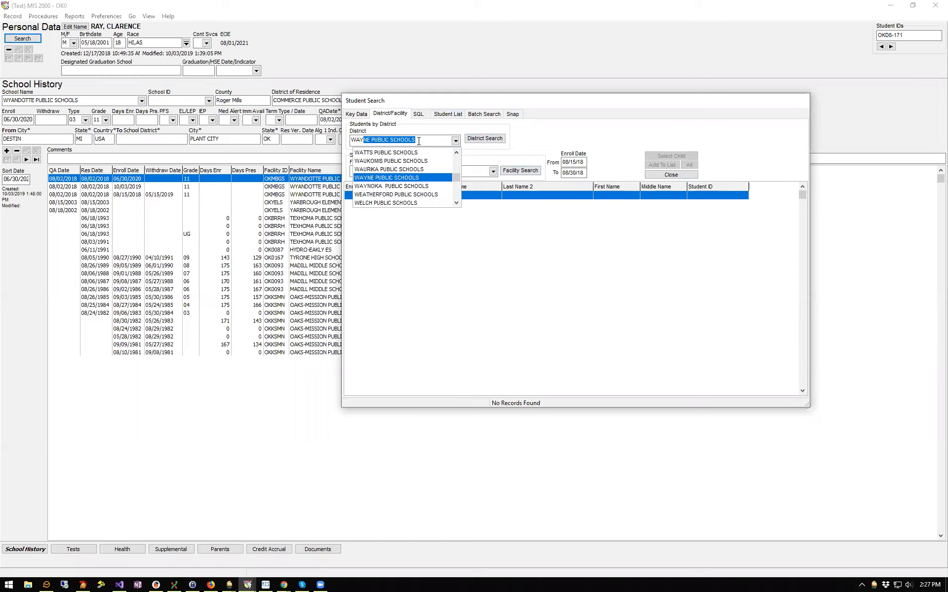
{"action": "key", "text": "BackSpace"}
{"action": "key", "text": "BackSpace"}
{"action": "type", "text": "YA"}
{"action": "key", "text": "Return"}
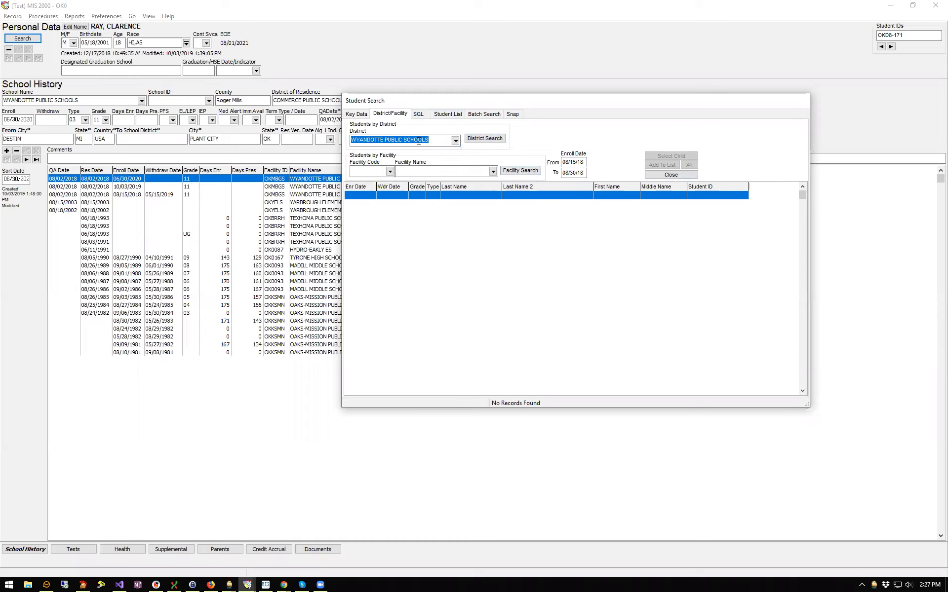
{"action": "left_click", "coordinate": [485, 139]}
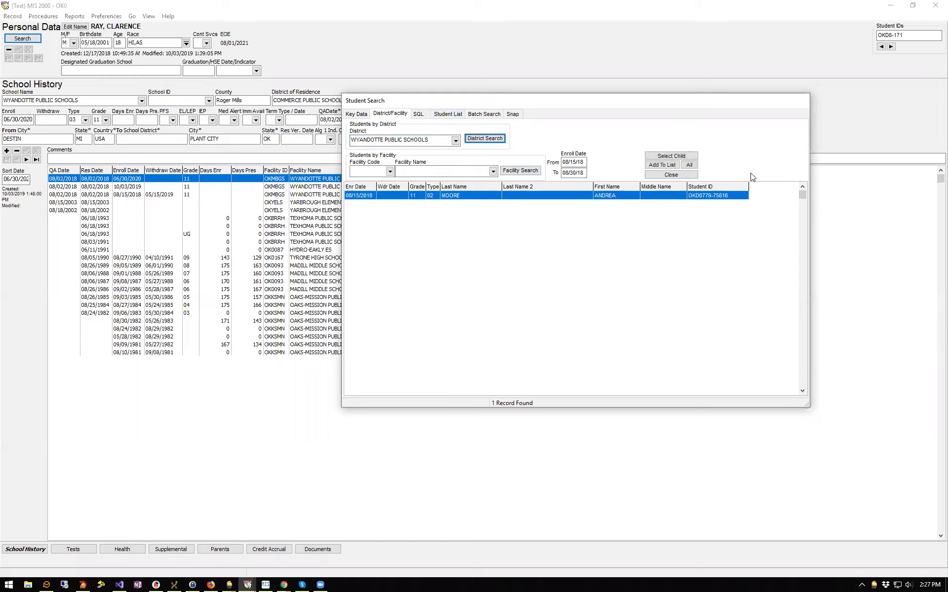
{"action": "left_click", "coordinate": [625, 197]}
{"action": "left_click", "coordinate": [672, 169]}
{"action": "left_click", "coordinate": [447, 114]}
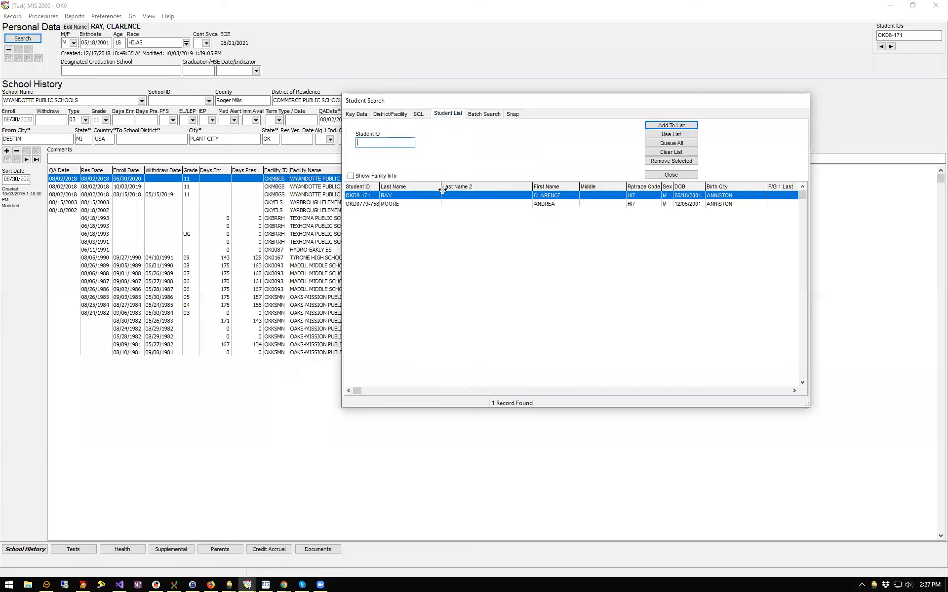
Select the listed students and load the two-student list with Use List
{"action": "left_click", "coordinate": [430, 204]}
{"action": "left_click", "coordinate": [431, 196]}
{"action": "left_click", "coordinate": [432, 203]}
{"action": "left_click", "coordinate": [434, 196]}
{"action": "left_click", "coordinate": [685, 134]}
Step between the two students with Next/Prior, ending on the second student's school history
{"action": "left_click", "coordinate": [29, 59]}
{"action": "left_click", "coordinate": [19, 59]}
{"action": "left_click", "coordinate": [29, 58]}
{"action": "left_click", "coordinate": [19, 59]}
{"action": "left_click", "coordinate": [28, 59]}
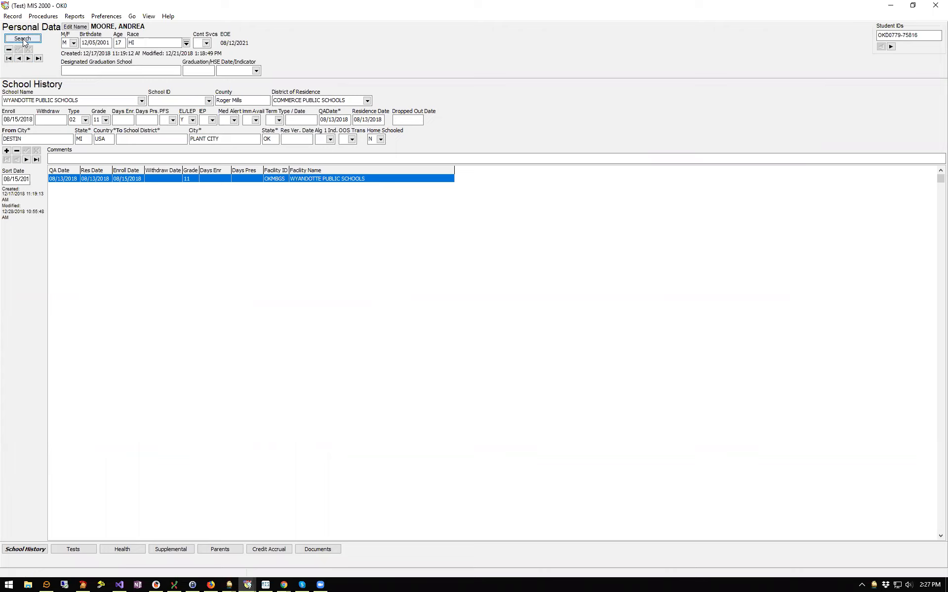
{"action": "left_click", "coordinate": [23, 39]}
{"action": "left_click", "coordinate": [512, 115]}
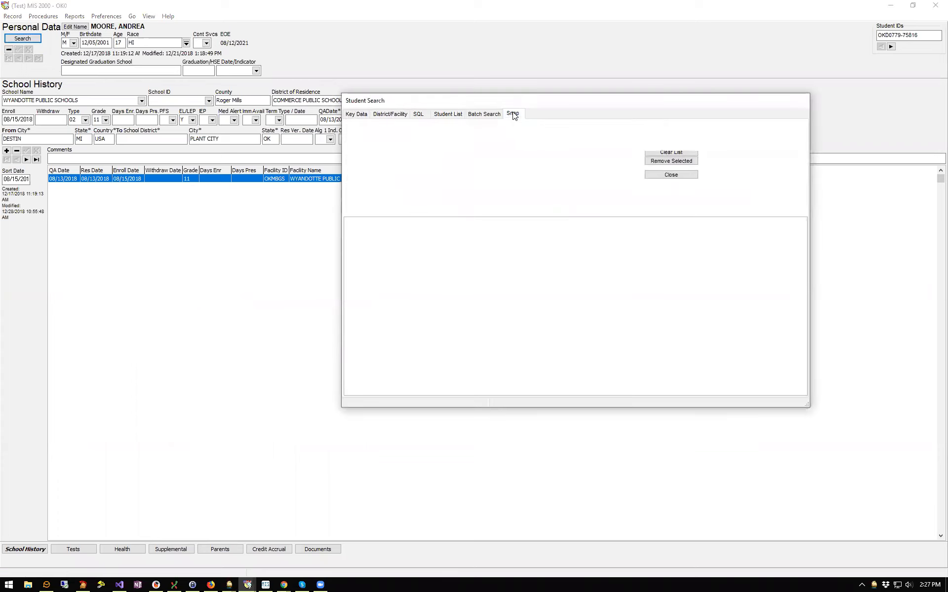
{"action": "left_click", "coordinate": [484, 133]}
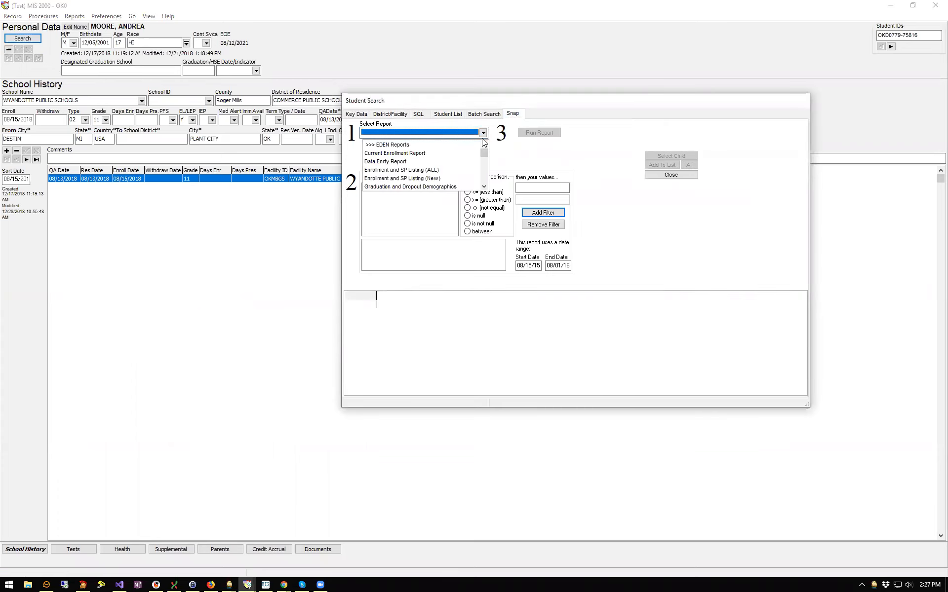
{"action": "left_click", "coordinate": [401, 153]}
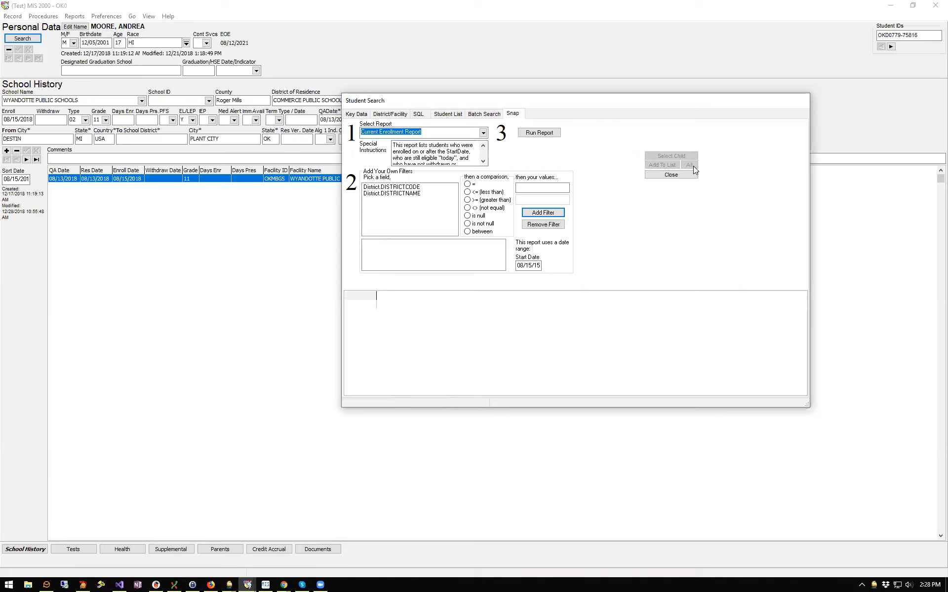
{"action": "left_click", "coordinate": [359, 114]}
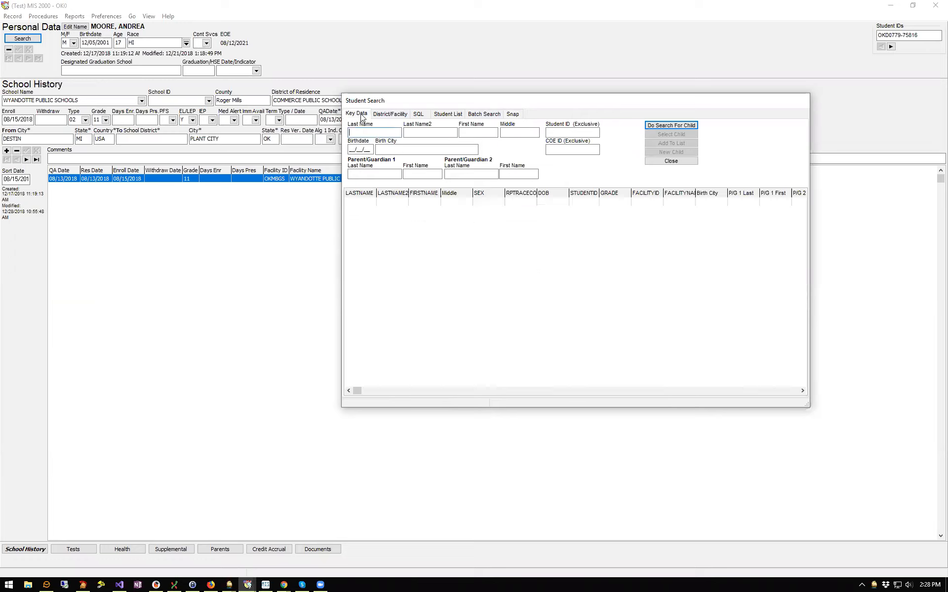
{"action": "left_click", "coordinate": [691, 162]}
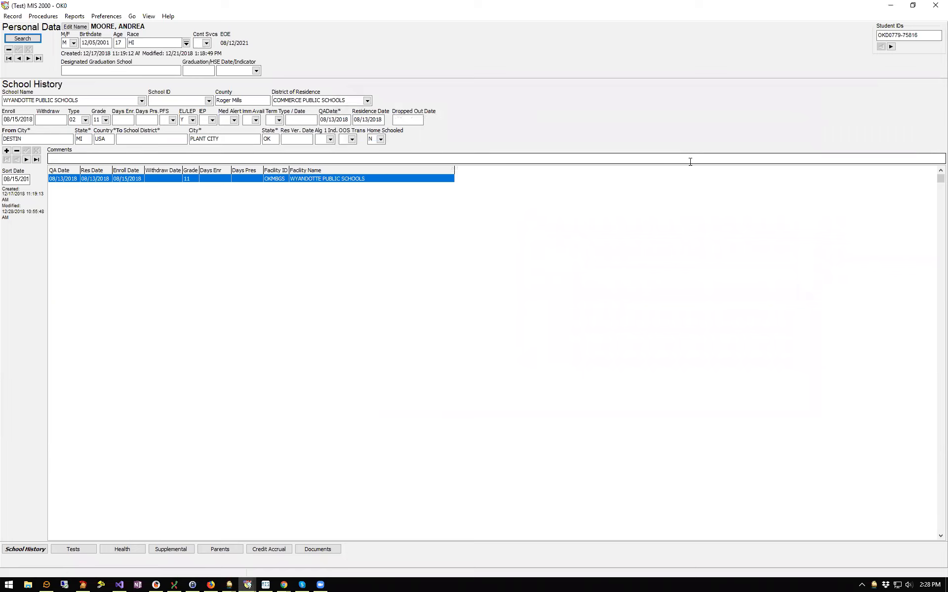
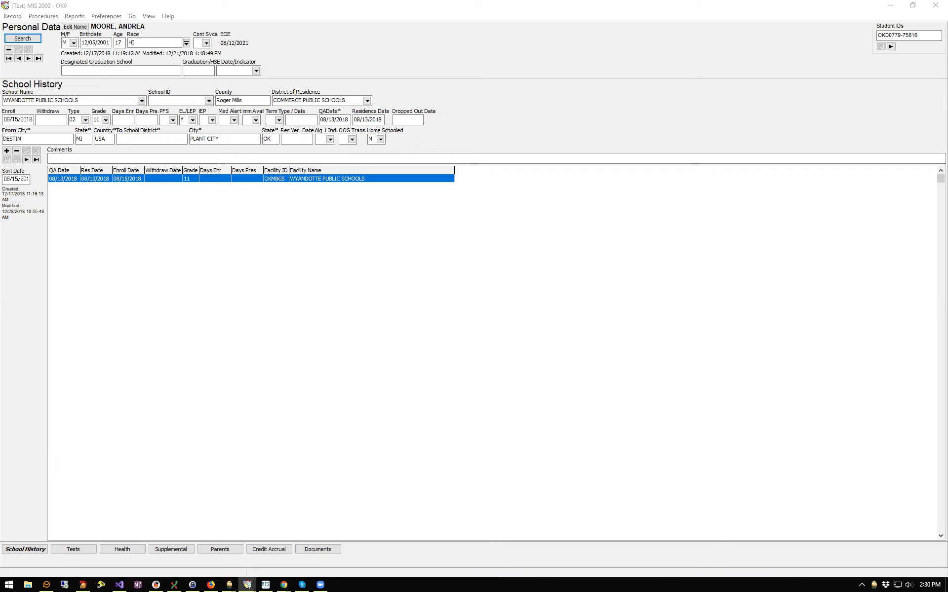
Open Student Search and switch to the saved list of two chosen students
{"action": "left_click", "coordinate": [23, 38]}
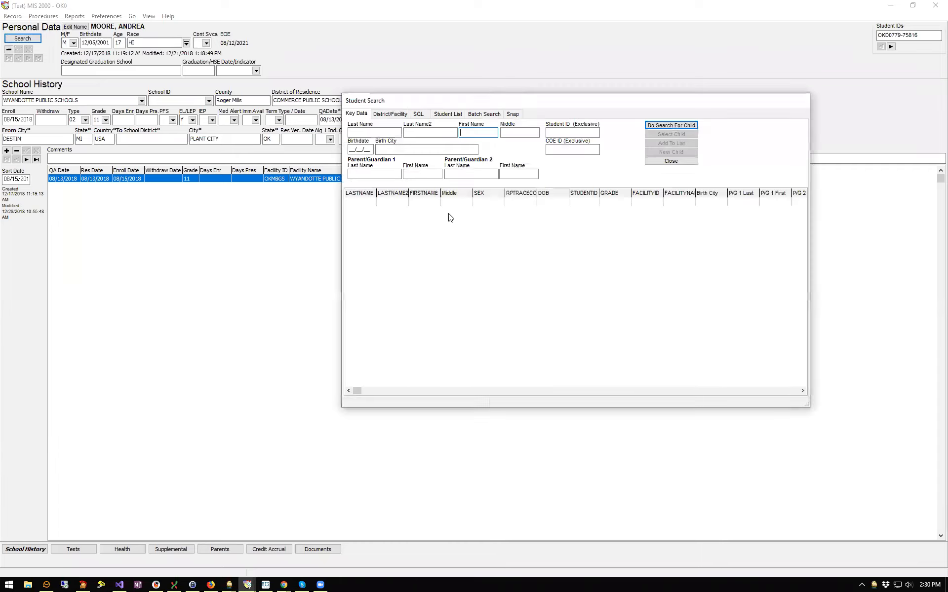
{"action": "left_click", "coordinate": [448, 114]}
Show the student grid's right-click menu with the Export to CSV option
{"action": "right_click", "coordinate": [448, 200]}
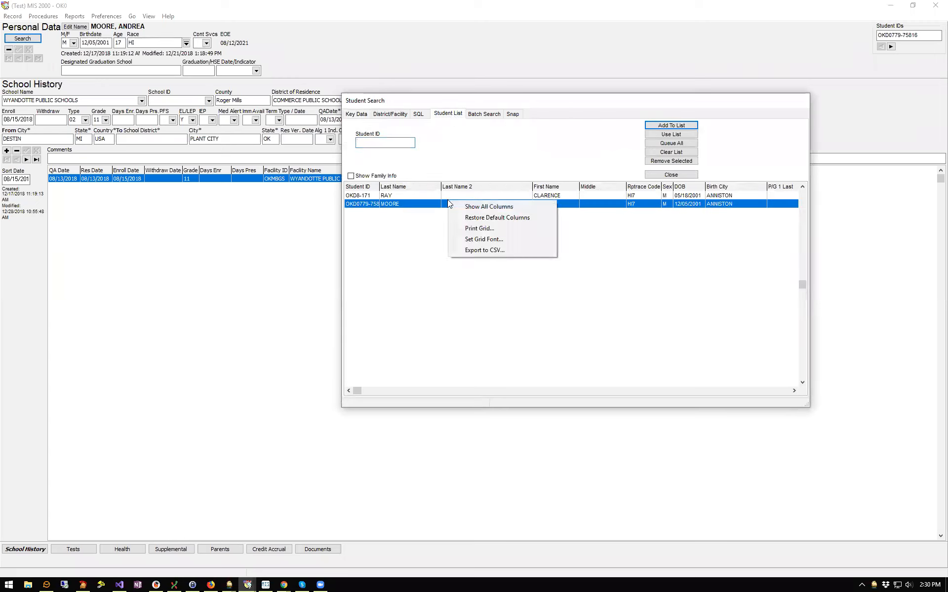
{"action": "right_click", "coordinate": [424, 200]}
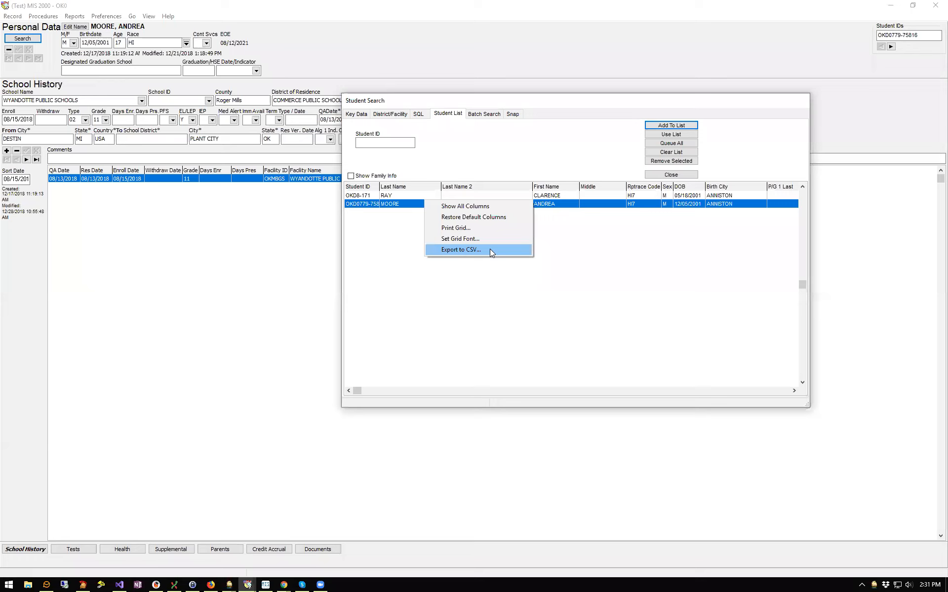
{"action": "right_click", "coordinate": [580, 205]}
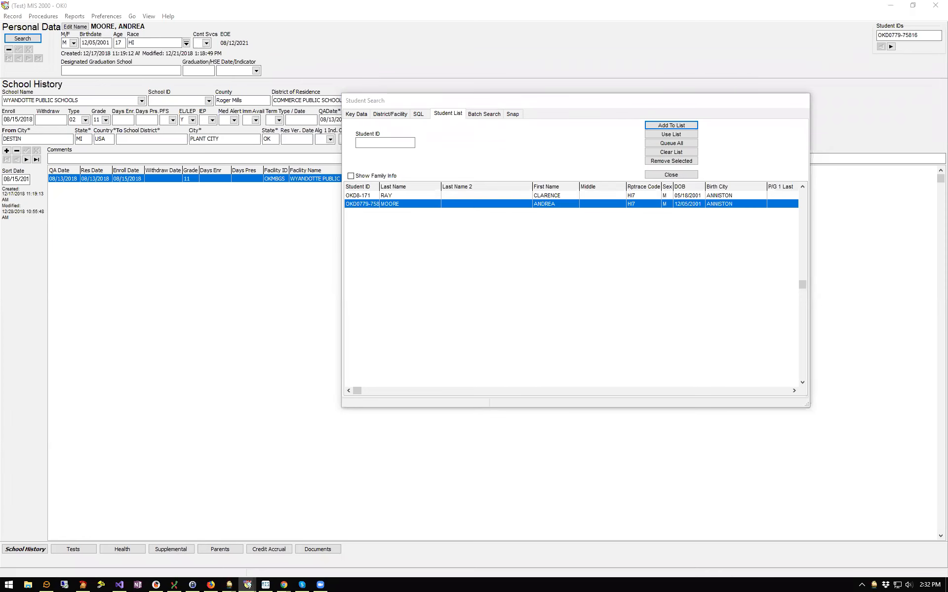
Load msedd.com in a new Firefox tab
{"action": "key", "text": "alt+Tab"}
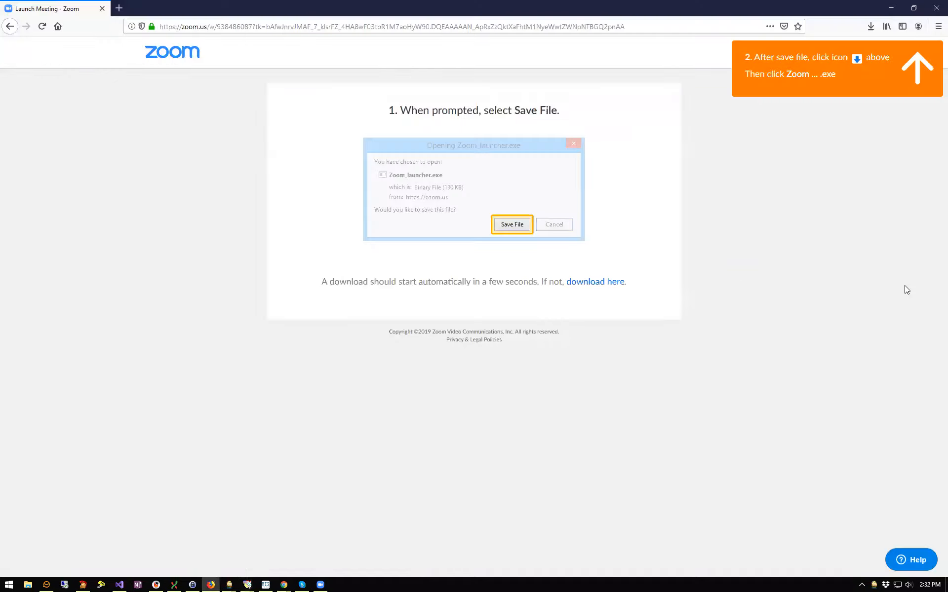
{"action": "left_click", "coordinate": [118, 8]}
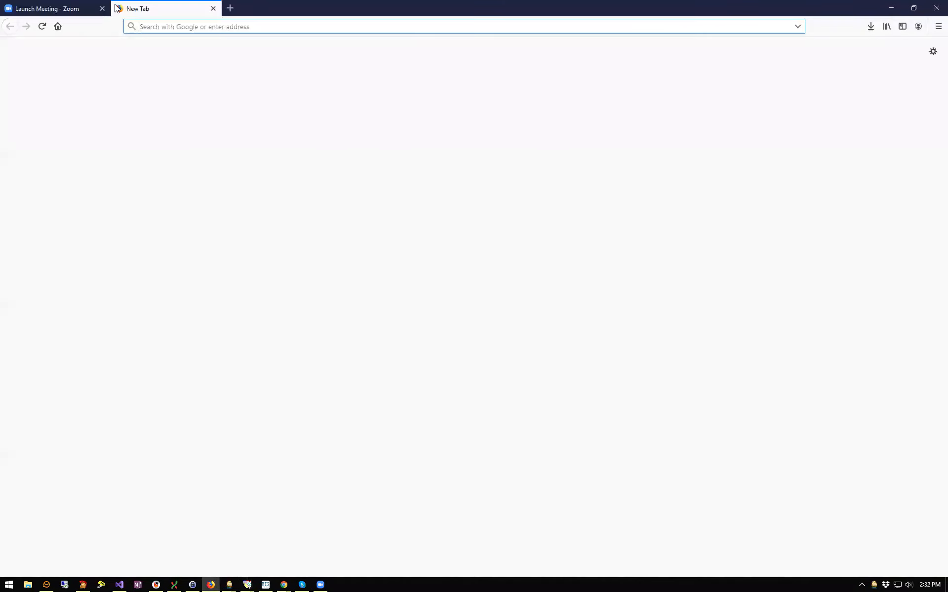
{"action": "type", "text": "msedd.com/"}
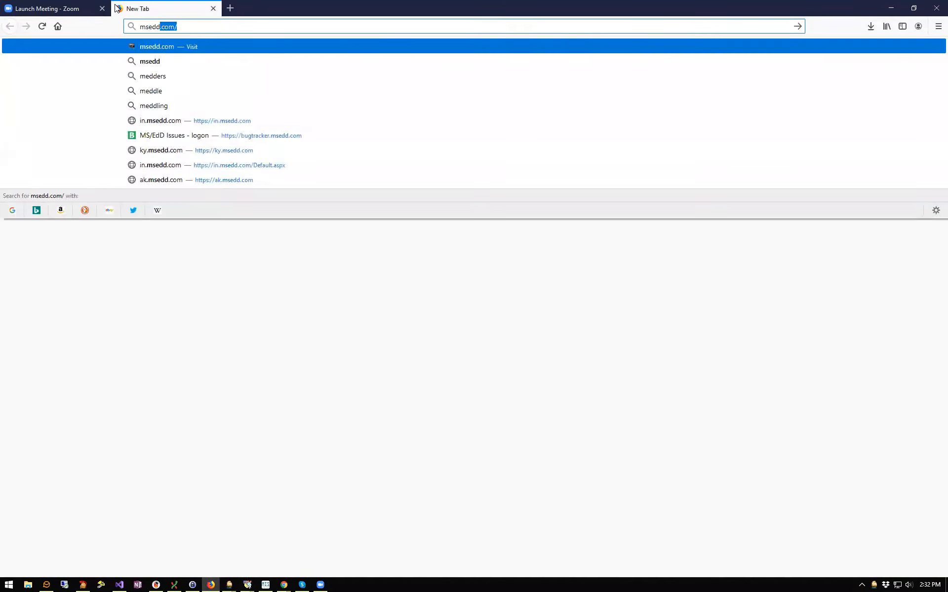
{"action": "key", "text": "Return"}
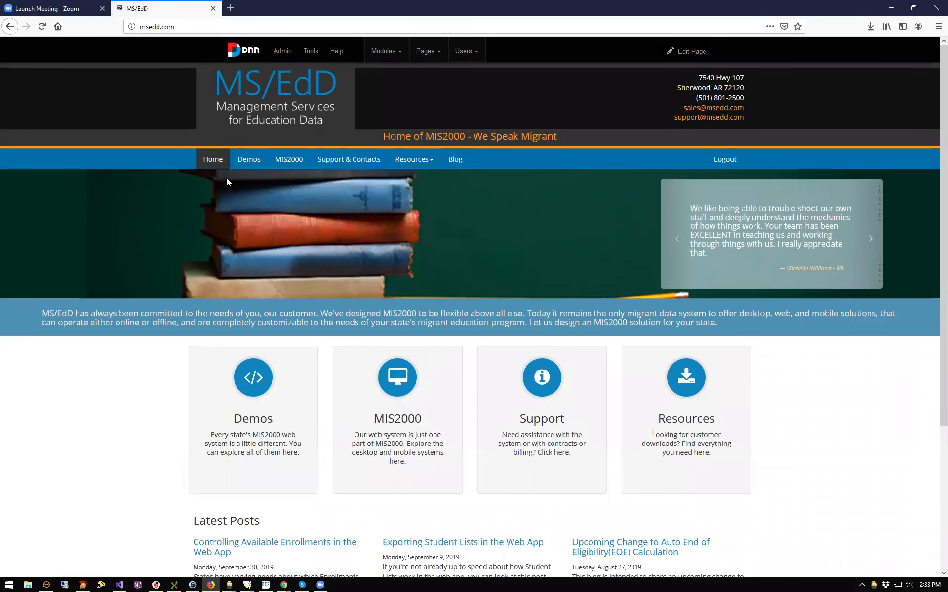
Go to the Support & Contacts page listing remote support options and the staff contacts table
{"action": "left_click", "coordinate": [349, 160]}
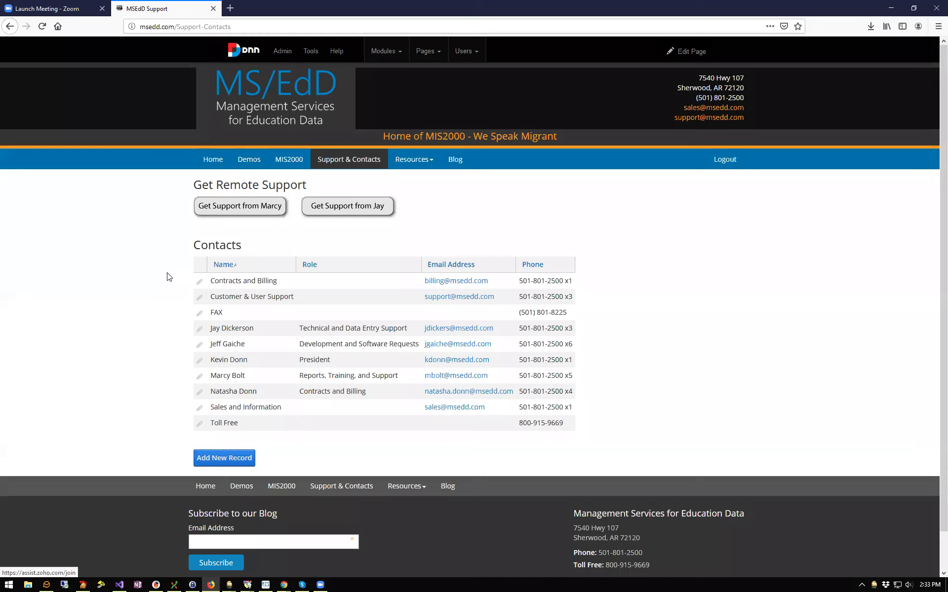